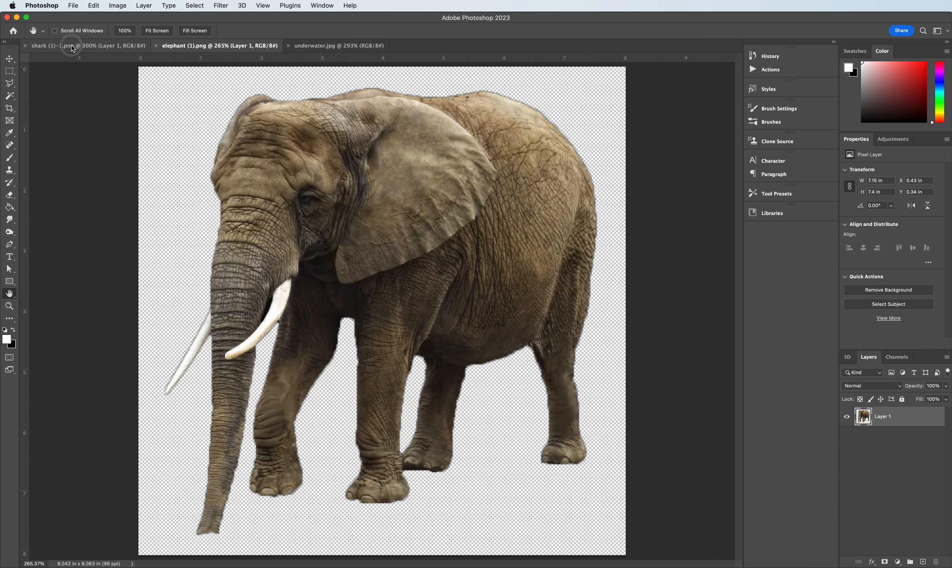
Step: Enlarge the shark image's canvas to 1200 by 1200 pixels
click(85, 47)
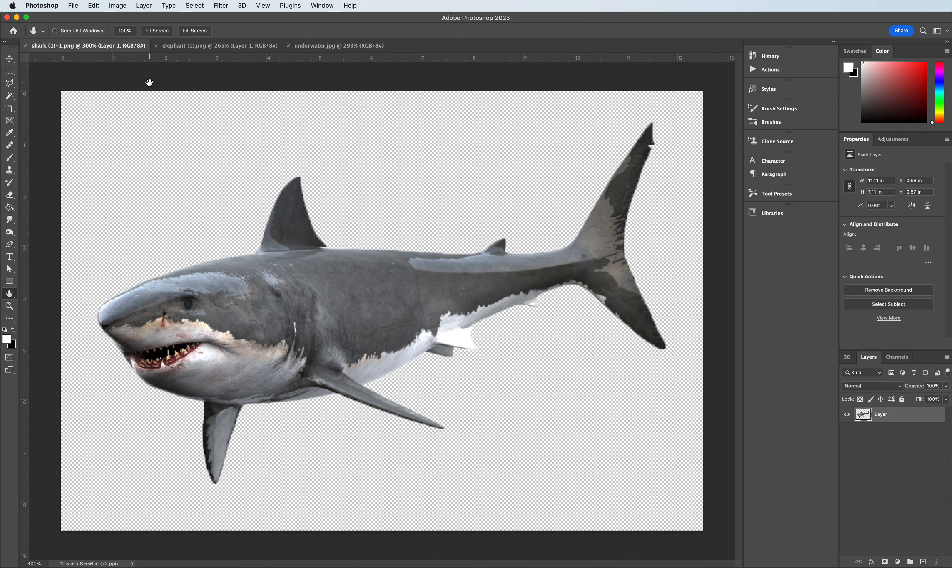
click(117, 5)
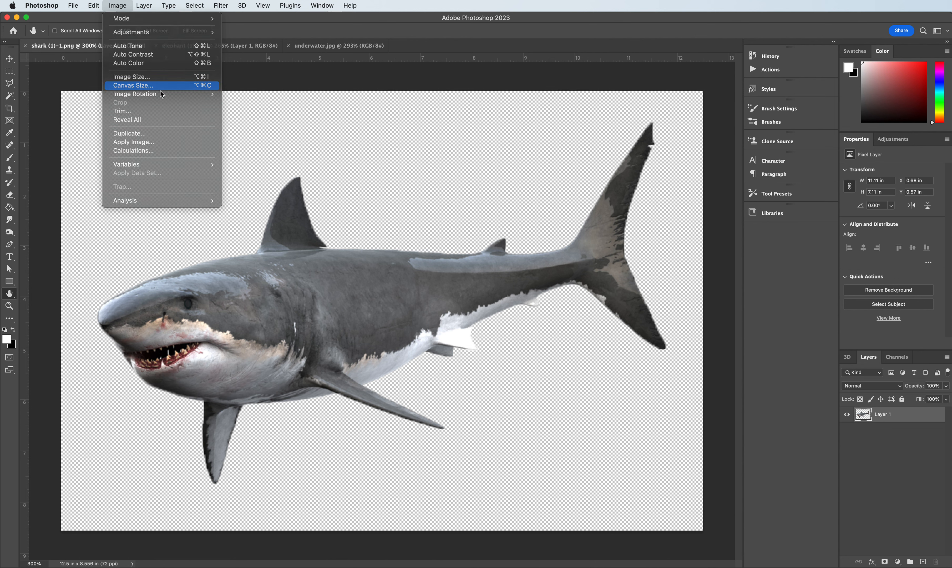
click(132, 88)
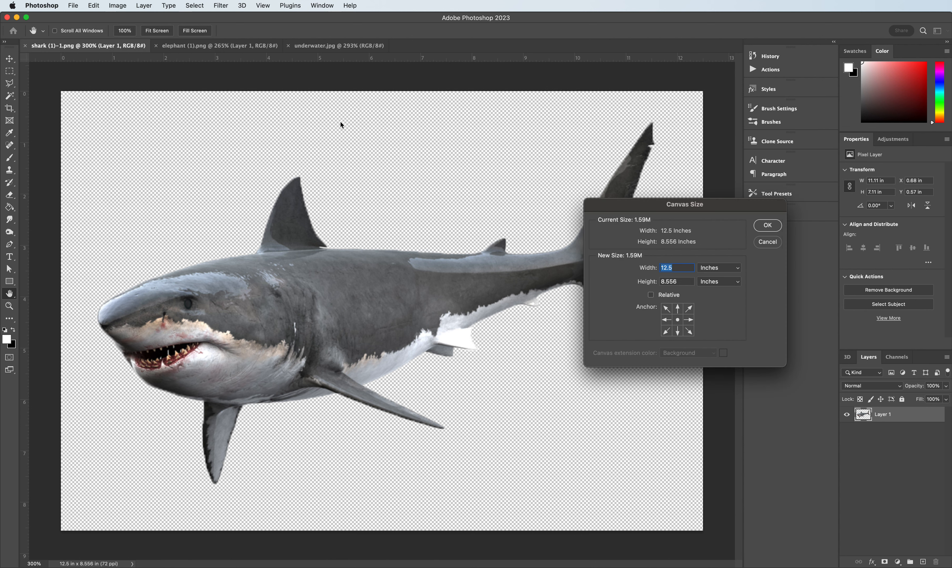
click(714, 273)
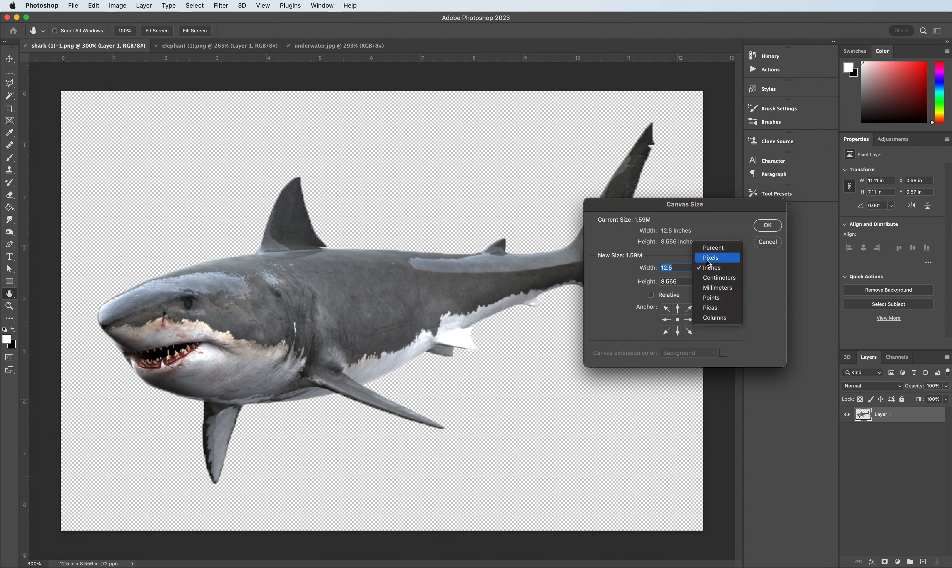
click(710, 258)
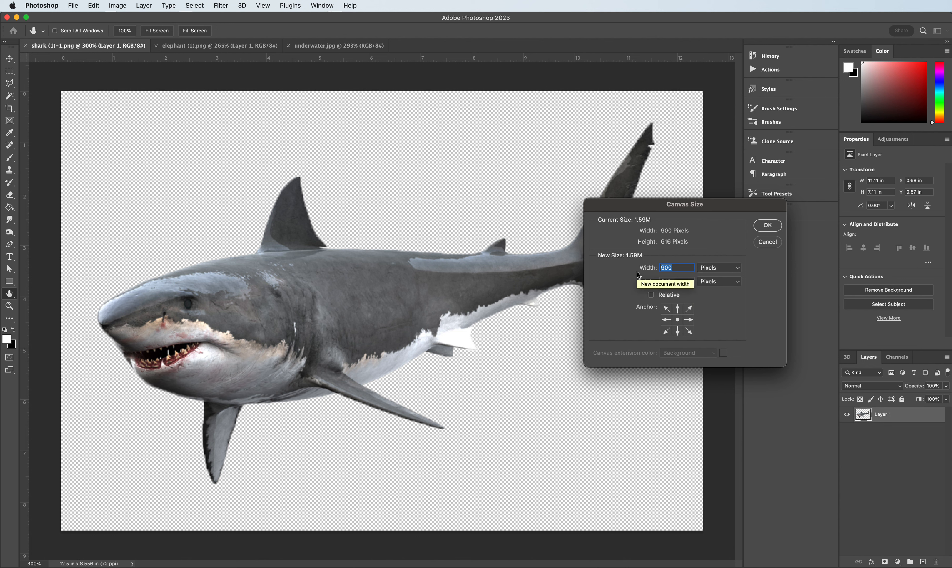
text(1200)
key(Tab)
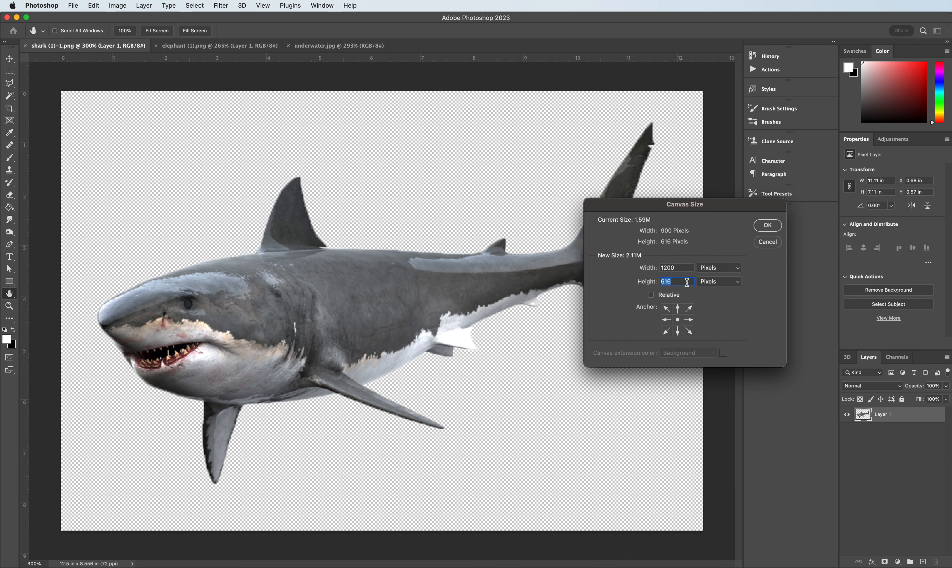
text(1200)
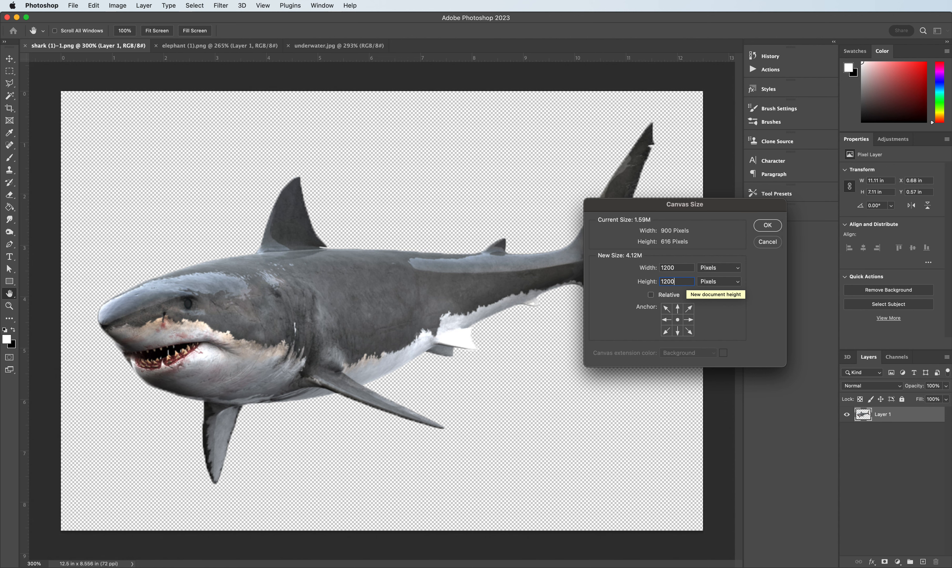
key(Return)
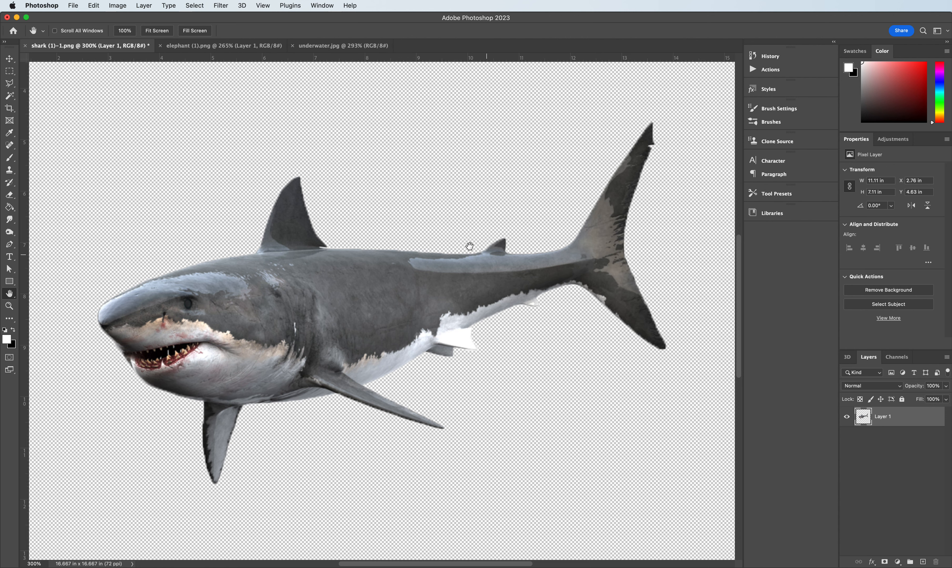
Step: Move the shark up and to the right within the enlarged canvas
double_click(10, 294)
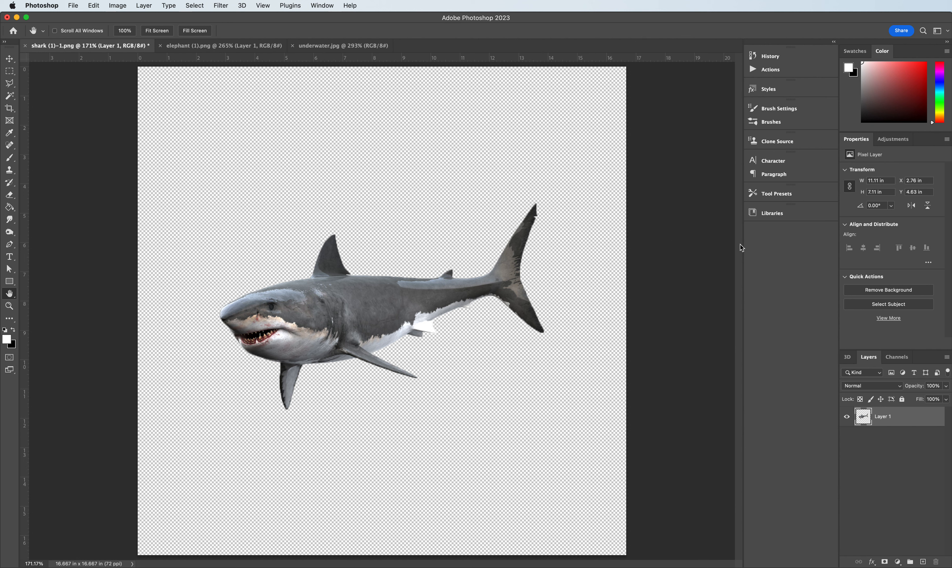
click(10, 59)
drag(323, 312, 362, 232)
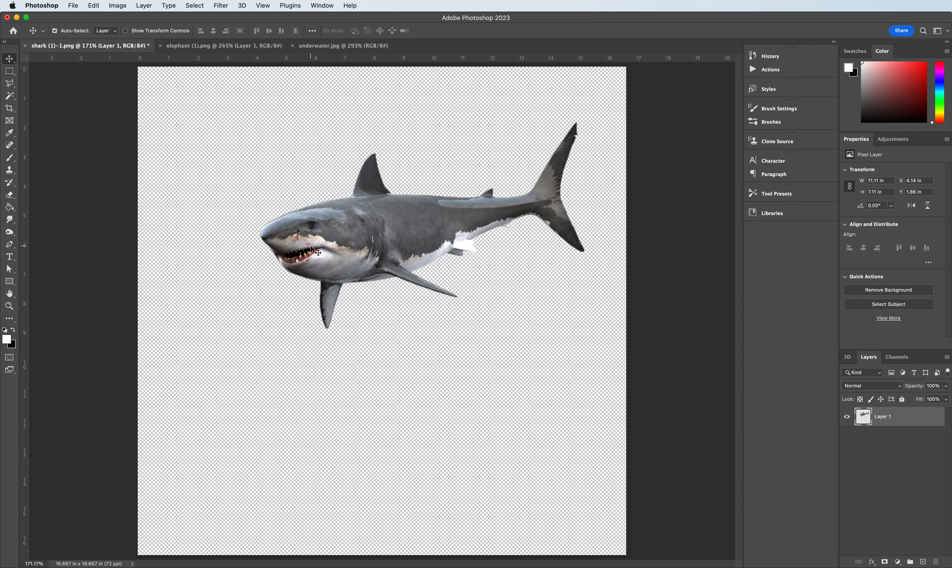
Step: Select the elephant's whole ear with the Quick Selection tool and paste a copy of it into the shark document
click(247, 46)
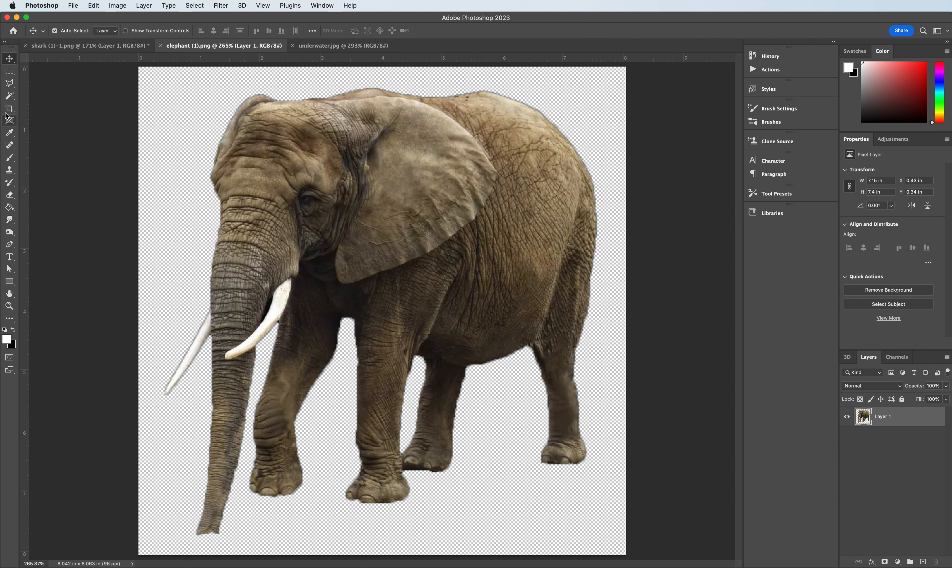
click(12, 95)
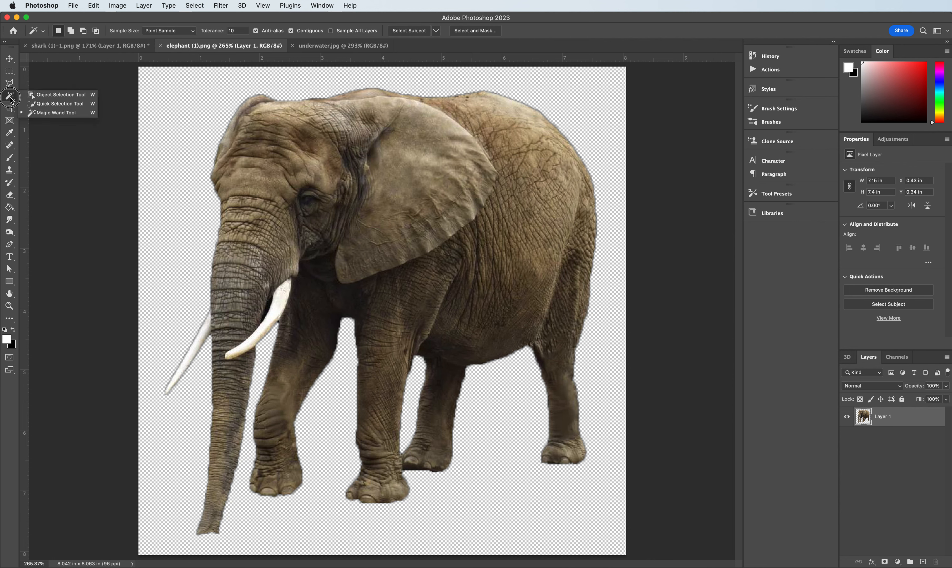
click(64, 106)
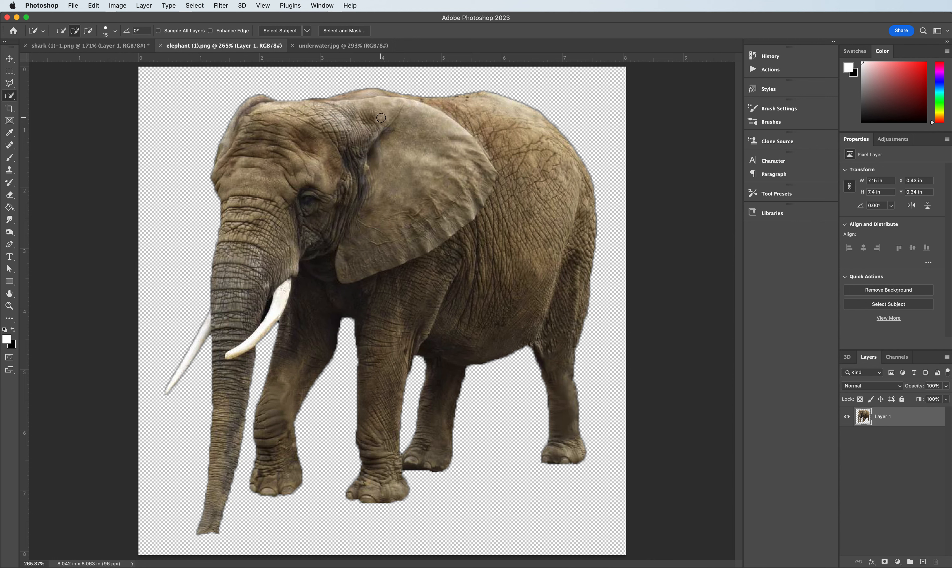
mouse_move(380, 115)
mouse_down()
mouse_move(429, 145)
mouse_move(437, 181)
mouse_move(374, 238)
mouse_up()
drag(363, 126, 359, 120)
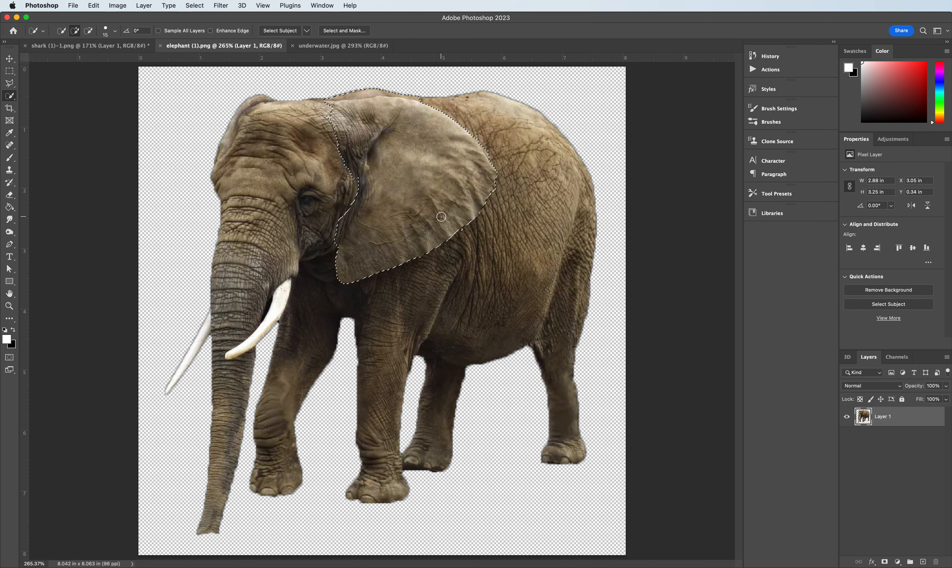
click(102, 45)
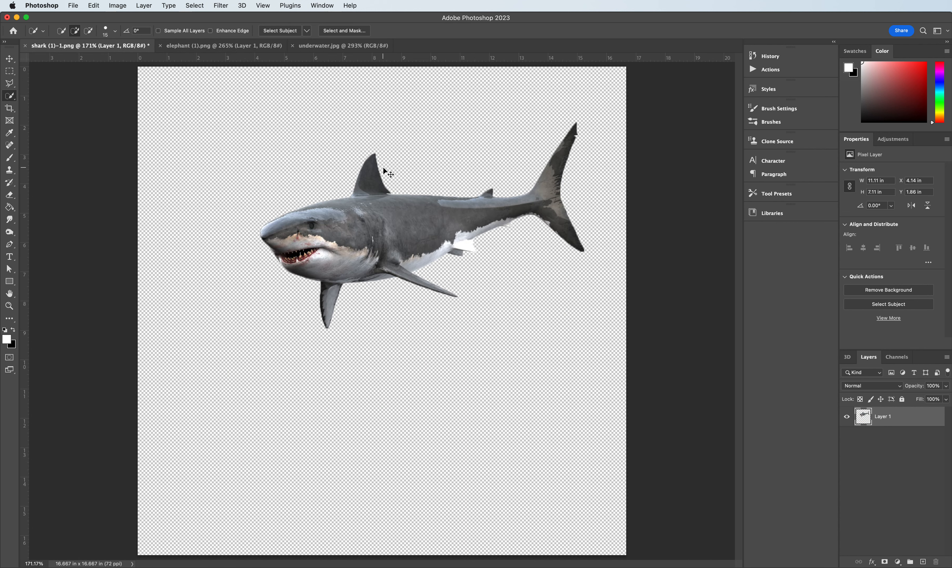
key(super+v)
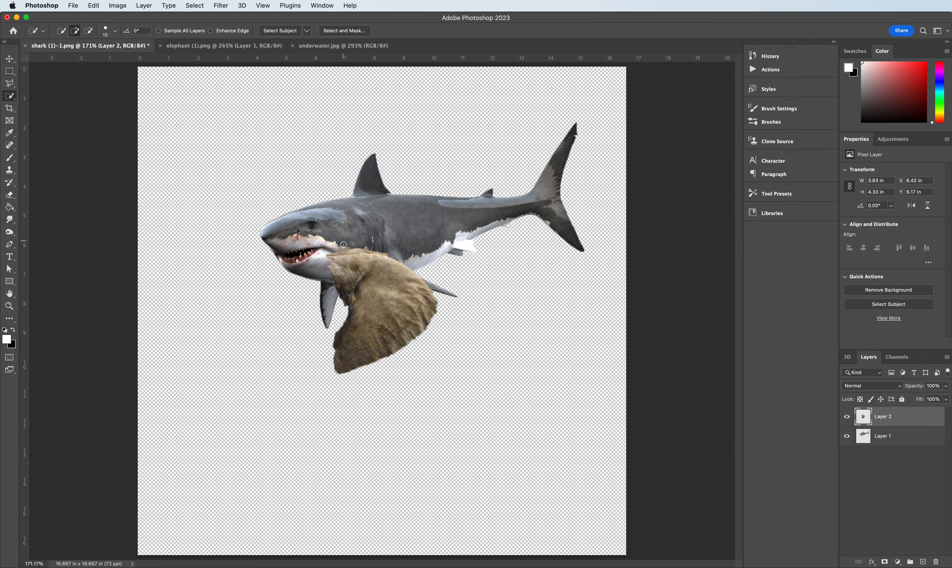
Step: Move the pasted elephant ear down and right, onto the empty area below the shark's belly
click(10, 306)
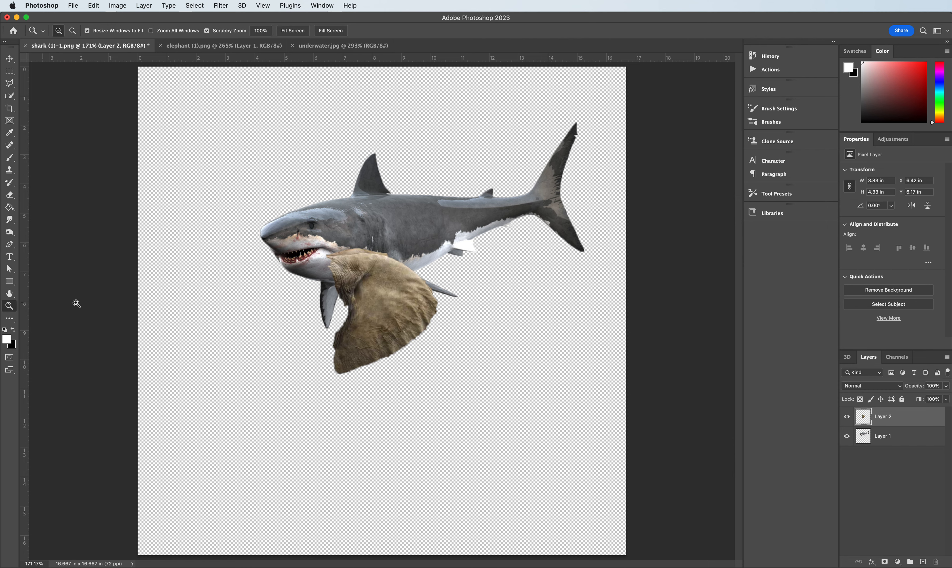
click(352, 298)
click(352, 297)
click(352, 297)
click(351, 298)
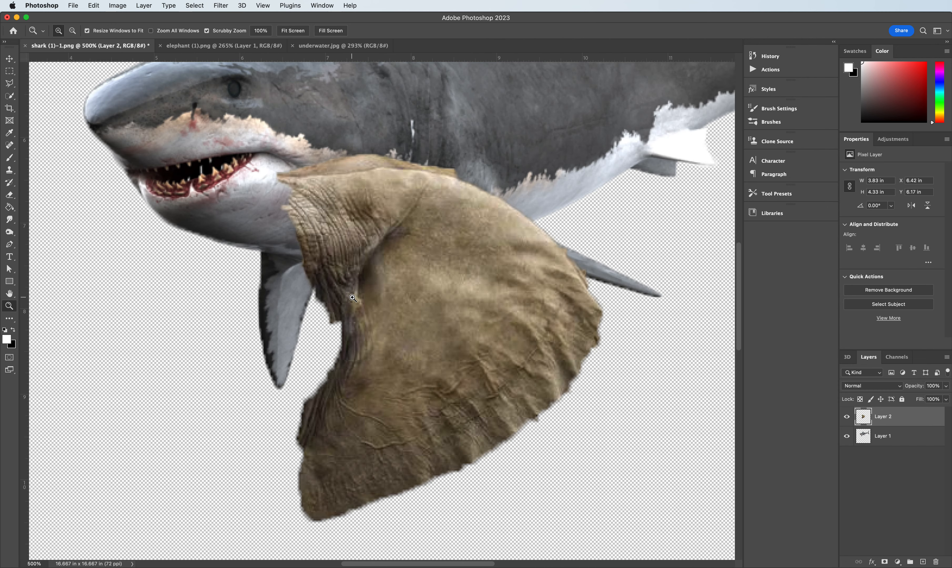
scroll(440, 266, down, 5)
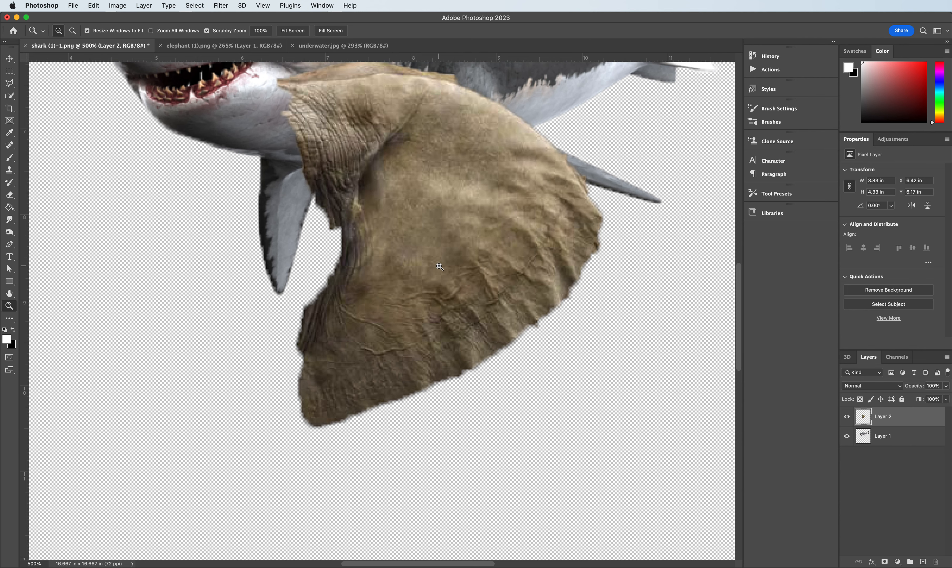
scroll(436, 265, up, 3)
click(10, 59)
drag(403, 237, 455, 342)
scroll(442, 325, down, 3)
scroll(441, 323, up, 2)
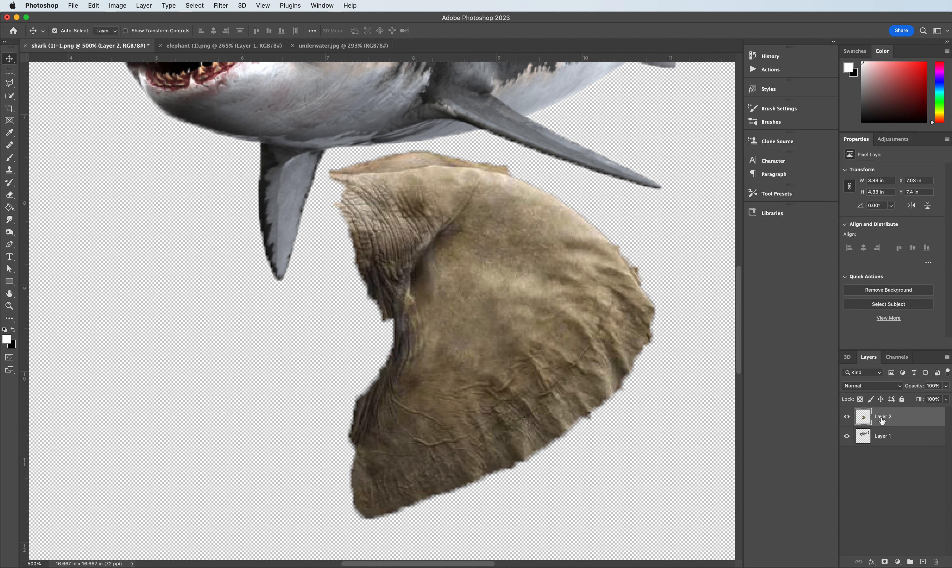
Step: Rename the ear's layer as earfin and add a layer mask to it
text(earfin)
click(900, 428)
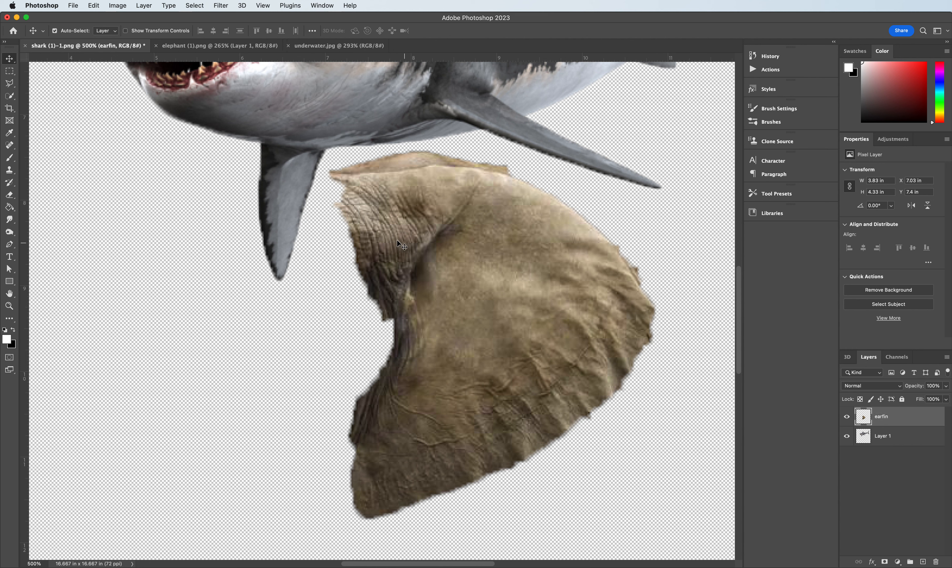
click(884, 562)
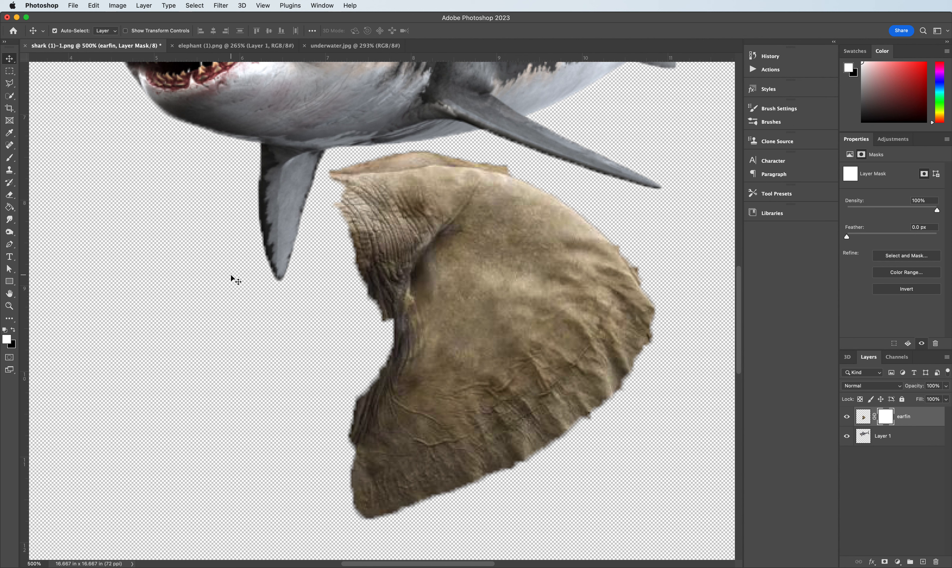
Step: Set the Eraser to a hard-edged brush with 100% opacity
click(9, 196)
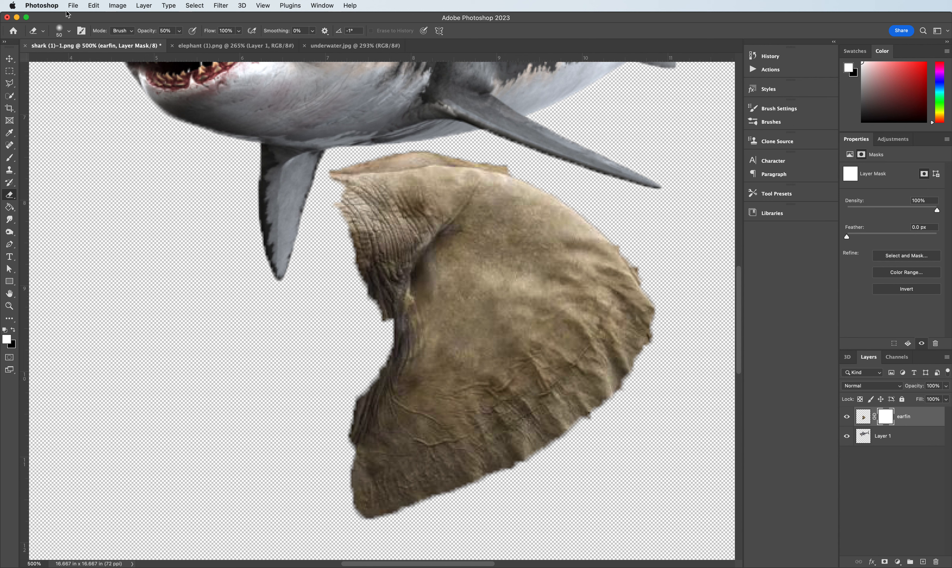
click(68, 33)
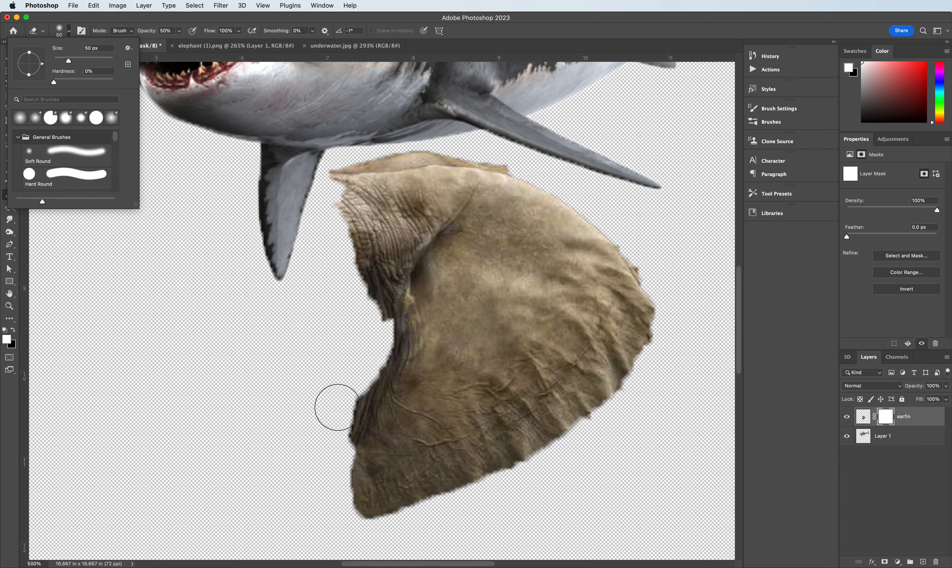
drag(70, 82, 127, 82)
click(178, 31)
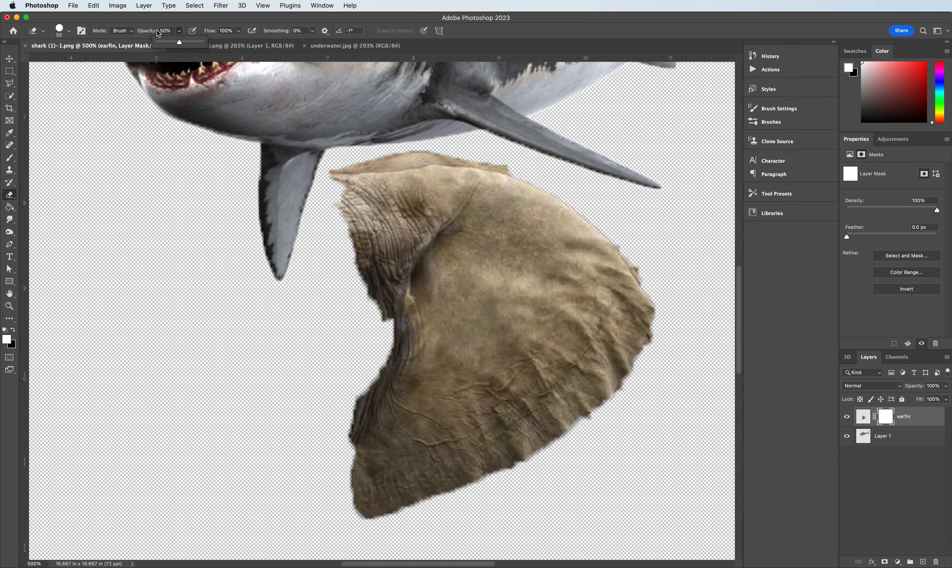
drag(173, 44, 202, 43)
Step: Erase the ragged left edge of the ear on the mask down to its lower tip, reducing the brush to 15 px
drag(328, 209, 360, 308)
key(bracketleft)
key(bracketleft)
key(bracketleft)
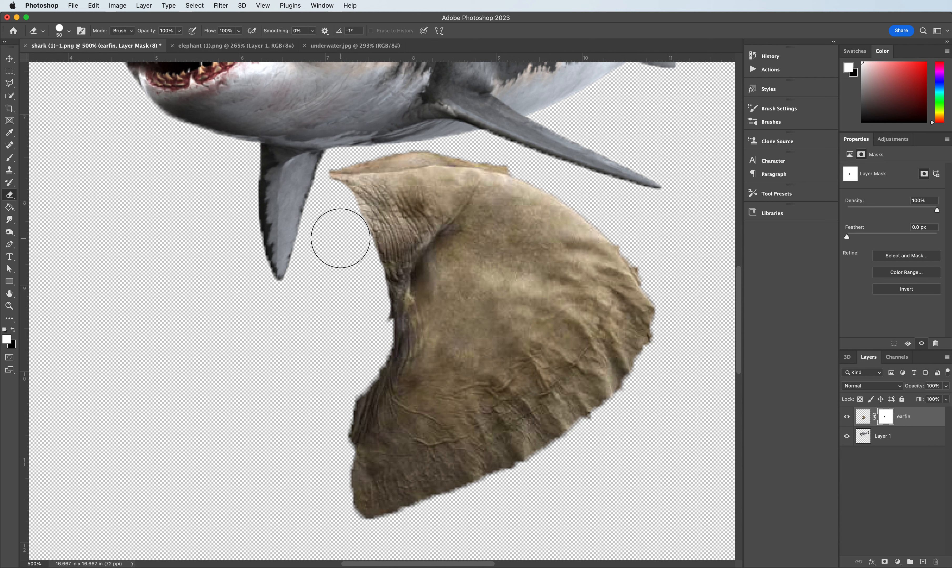
key(bracketleft)
key(bracketleft)
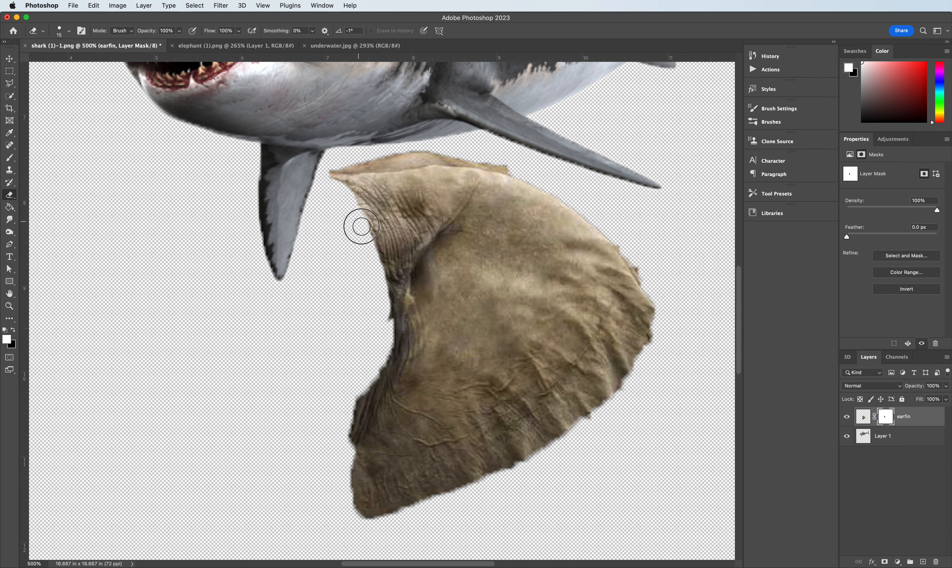
mouse_move(373, 252)
mouse_down()
mouse_move(386, 311)
mouse_move(377, 372)
mouse_up()
mouse_move(371, 384)
mouse_down()
mouse_move(342, 434)
mouse_move(361, 395)
mouse_move(342, 454)
mouse_move(354, 513)
mouse_up()
Step: Smooth the ear's lower and right edges on the mask with a 9 px eraser and remove the loose strip along its top
key(bracketleft)
key(bracketleft)
mouse_move(374, 522)
mouse_down()
mouse_move(532, 466)
mouse_move(618, 392)
mouse_up()
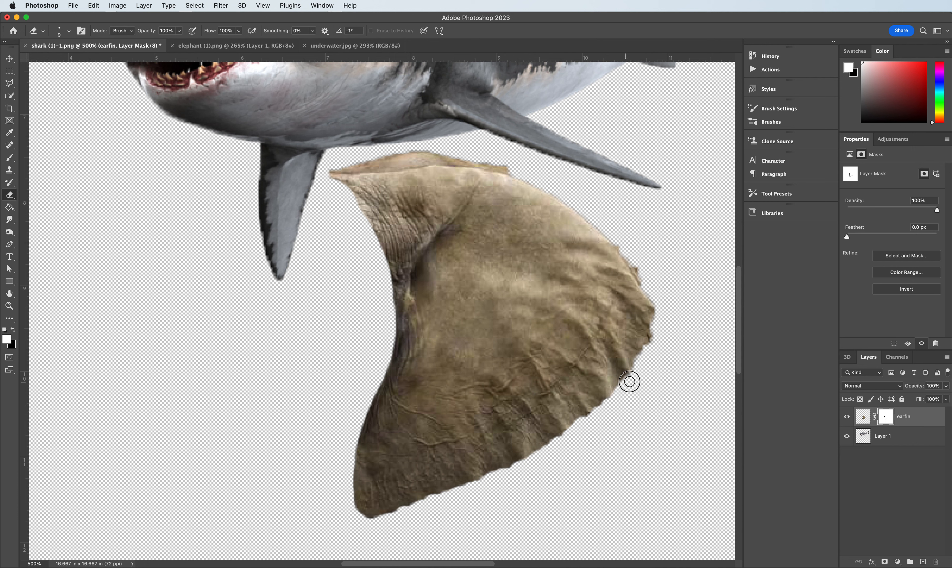
mouse_move(635, 366)
mouse_down()
mouse_move(652, 339)
mouse_move(653, 293)
mouse_move(656, 322)
mouse_move(648, 270)
mouse_move(642, 277)
mouse_move(633, 259)
mouse_move(639, 277)
mouse_move(610, 230)
mouse_move(517, 172)
mouse_up()
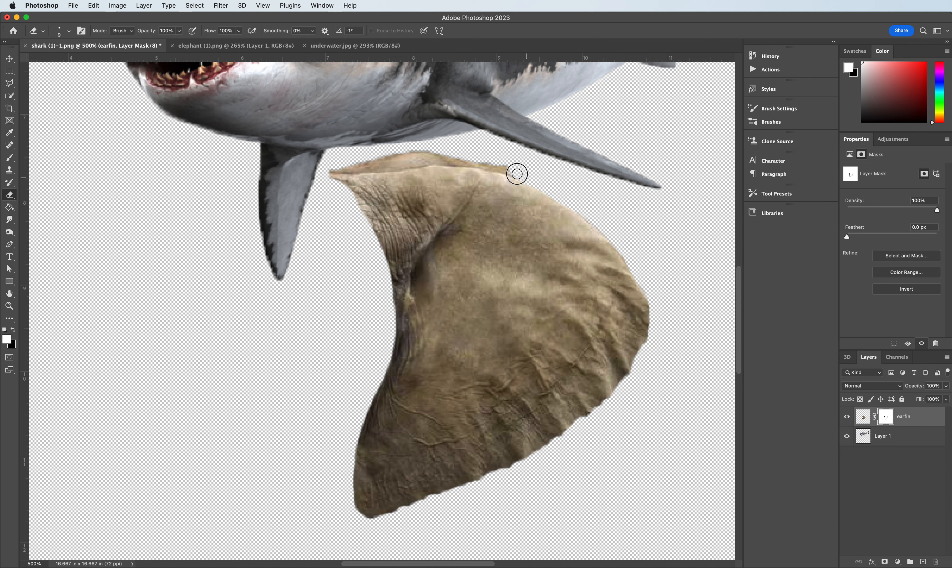
mouse_move(379, 162)
mouse_down()
mouse_move(330, 170)
mouse_move(441, 160)
mouse_move(516, 170)
mouse_up()
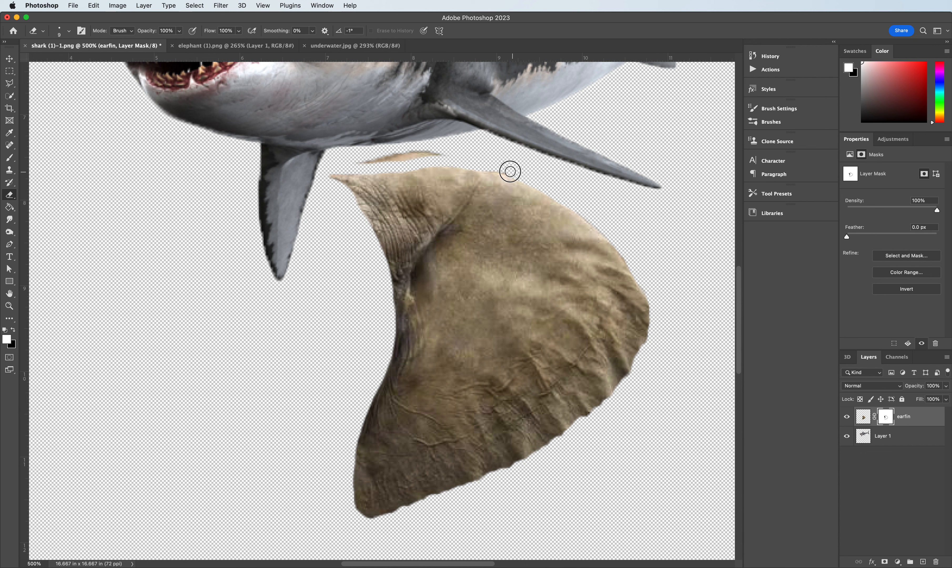
mouse_move(437, 159)
mouse_down()
mouse_move(446, 157)
mouse_move(353, 160)
mouse_up()
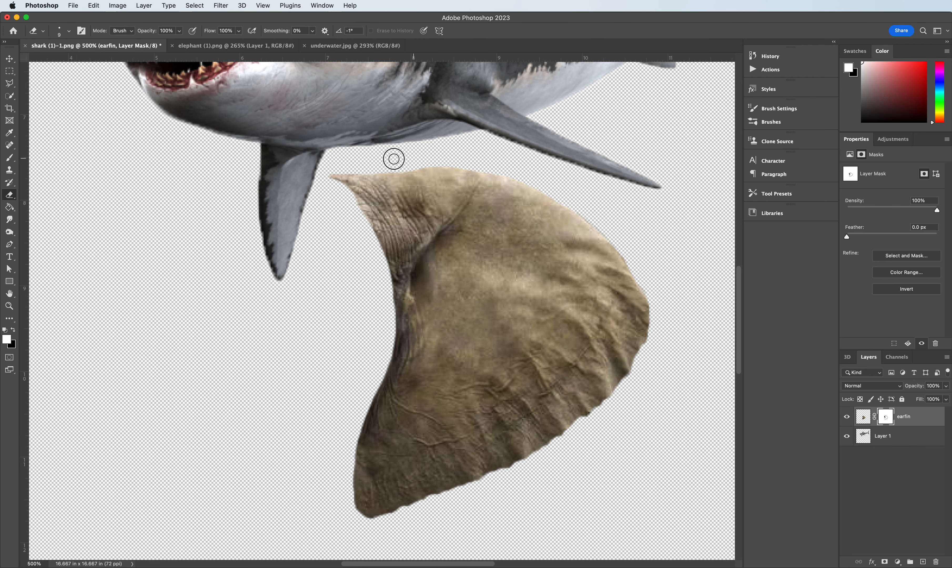
Step: Move the masked ear up and left onto the shark's body, just behind the mouth
scroll(529, 260, down, 3)
scroll(529, 260, up, 5)
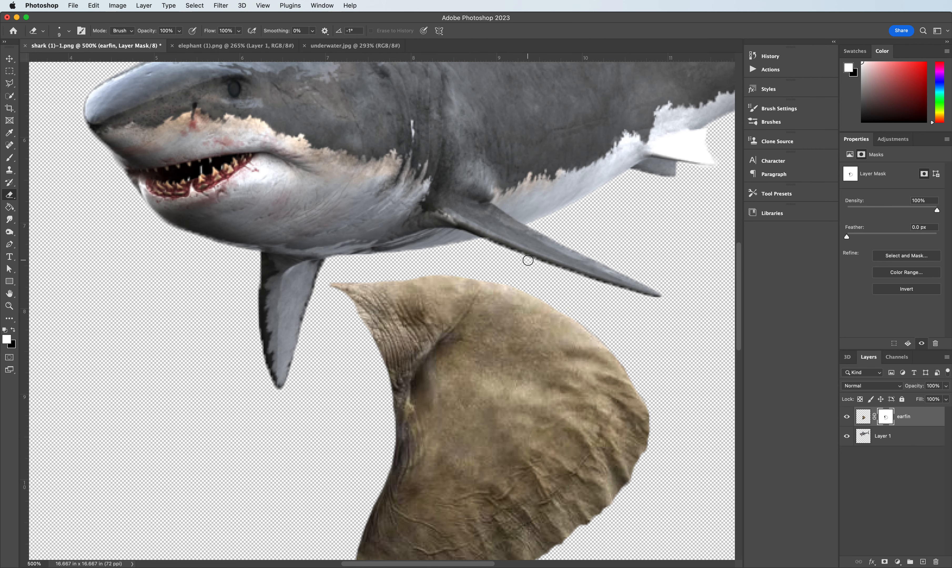
scroll(524, 259, down, 1)
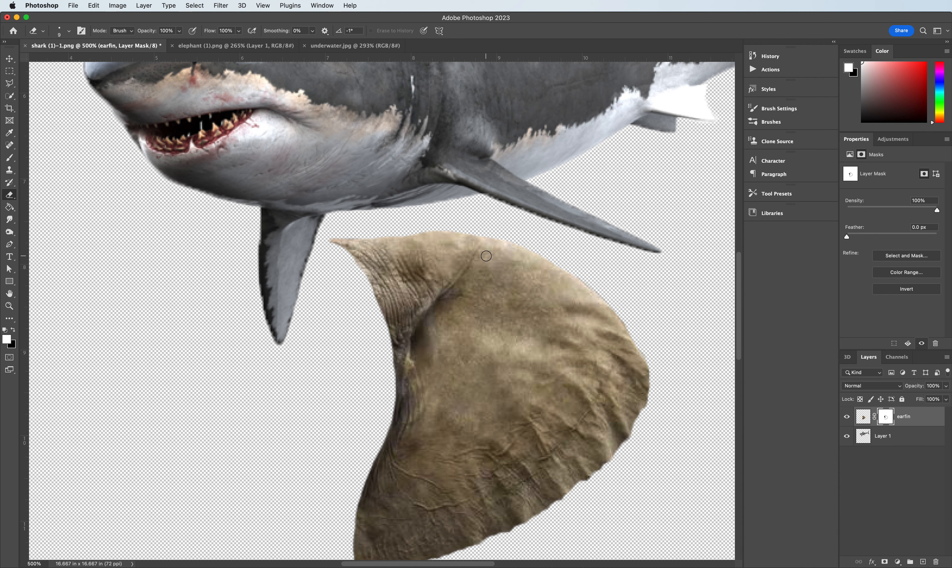
scroll(487, 257, down, 3)
scroll(487, 256, up, 5)
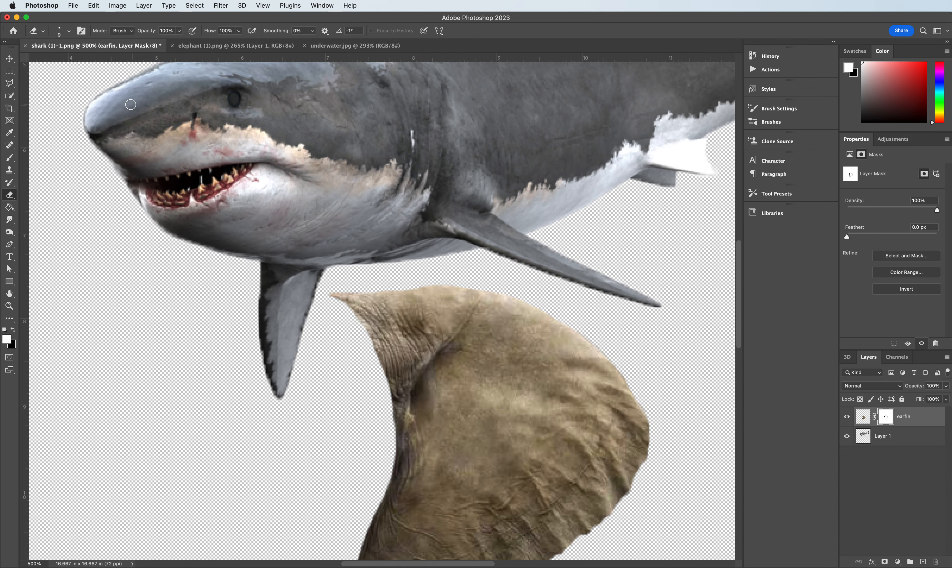
click(12, 62)
drag(410, 341, 311, 212)
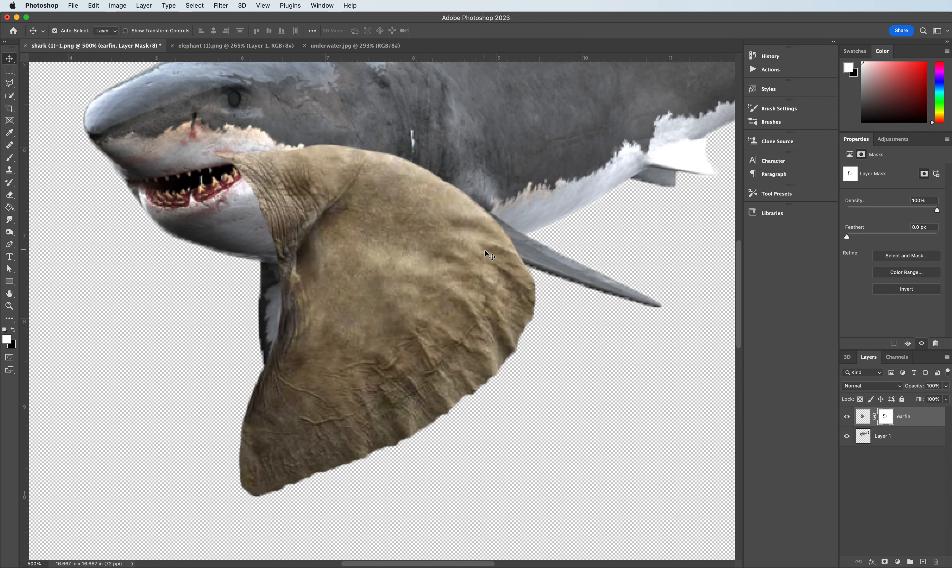
Step: Try the ear below the shark's mouth, and place it farther back over the near pectoral fin
drag(449, 273, 394, 297)
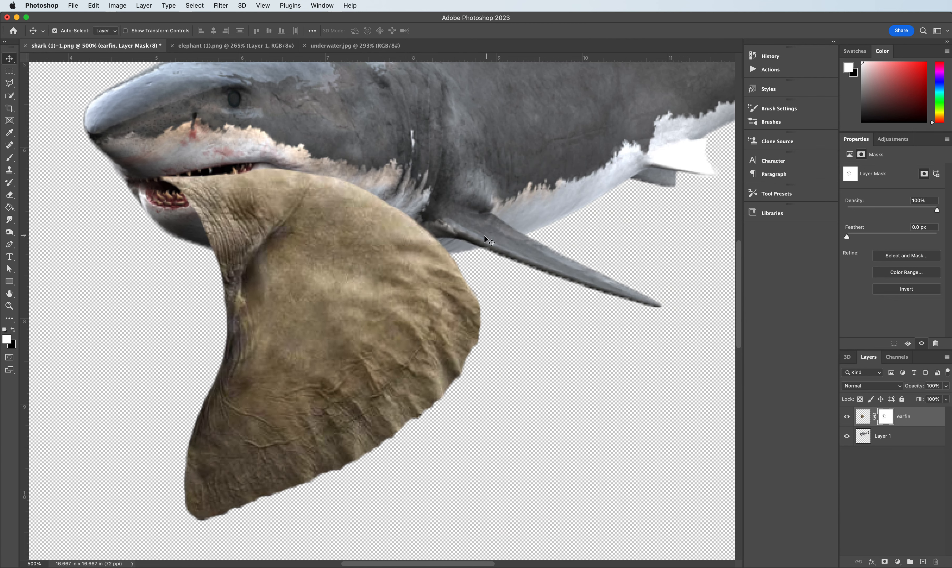
drag(429, 258, 628, 197)
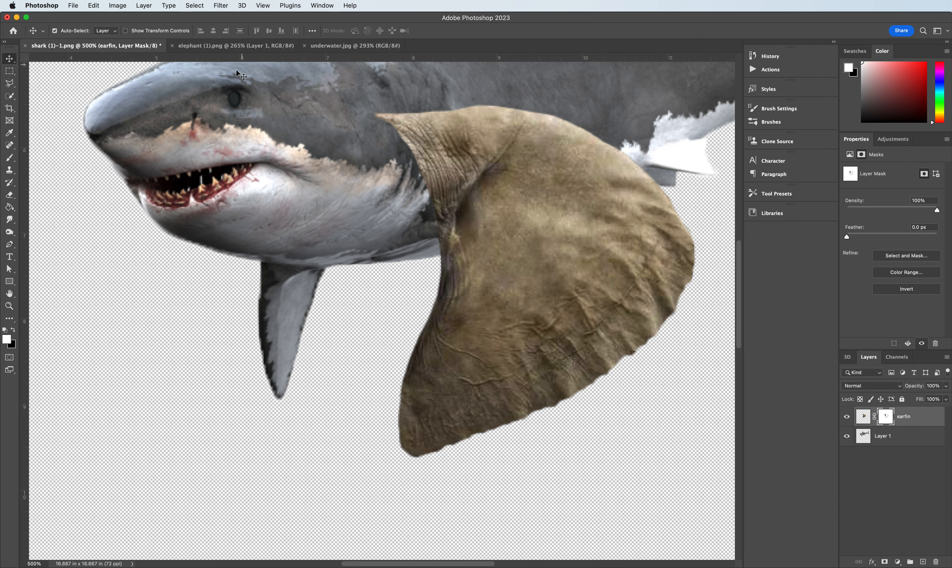
click(121, 5)
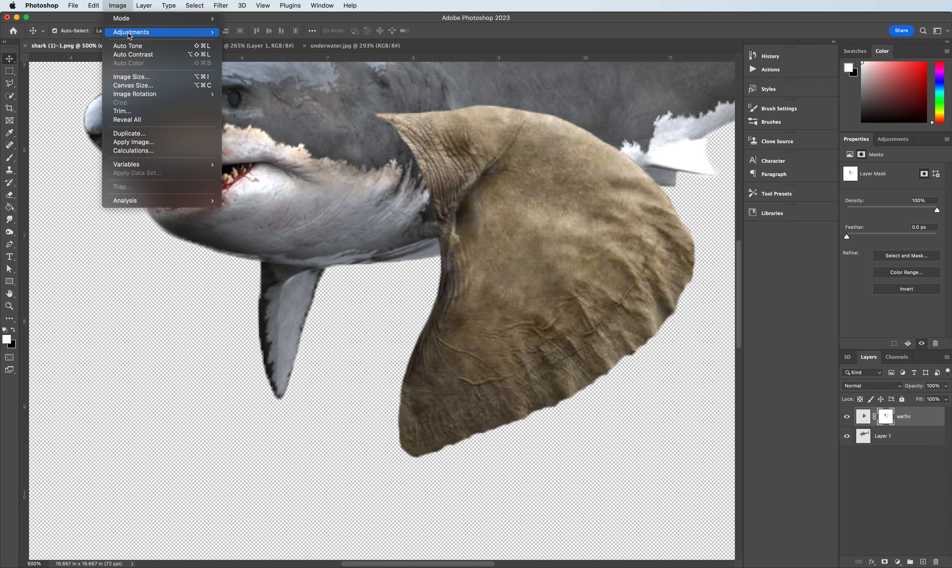
mouse_move(128, 32)
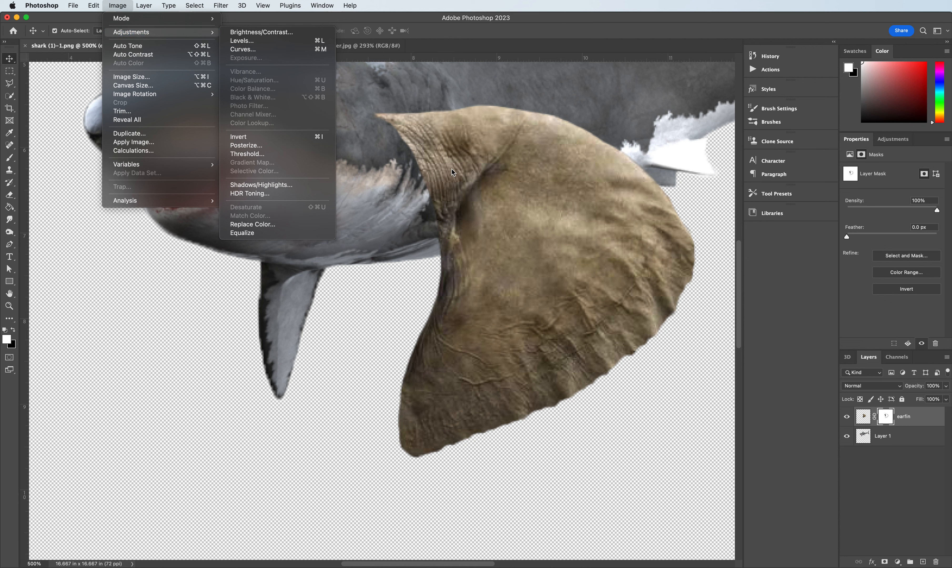
click(900, 418)
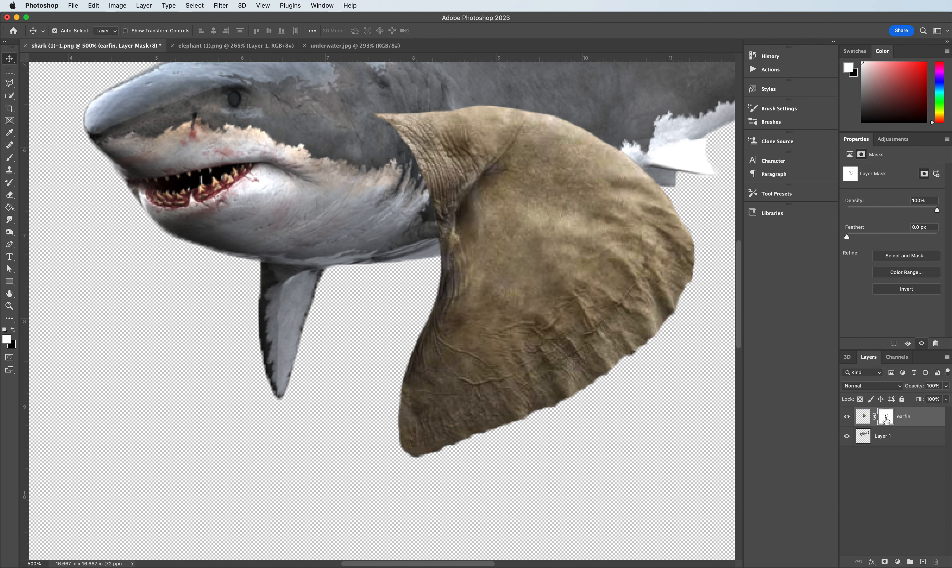
Step: Start a Hue/Saturation adjustment on the earfin layer's image rather than its mask, and set the hue to +150
click(862, 419)
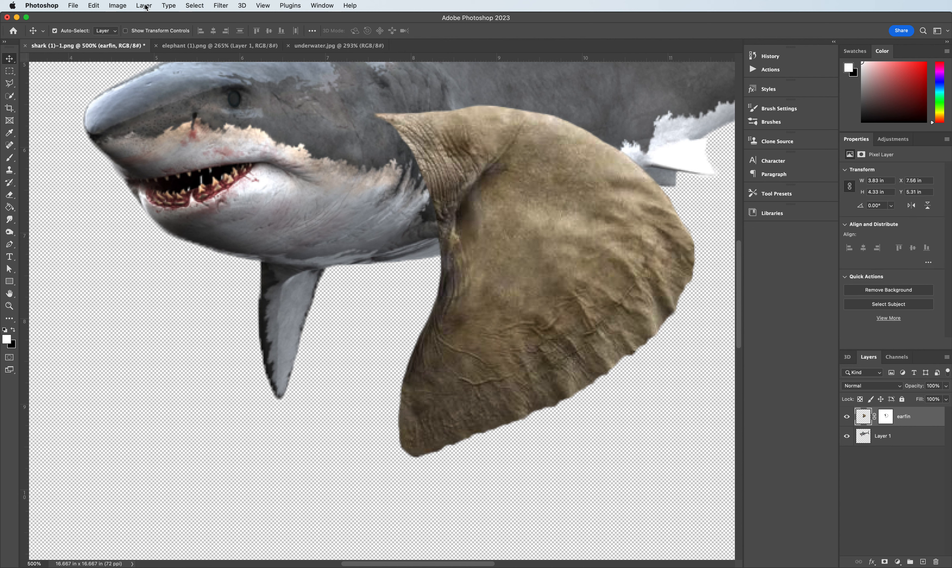
click(122, 7)
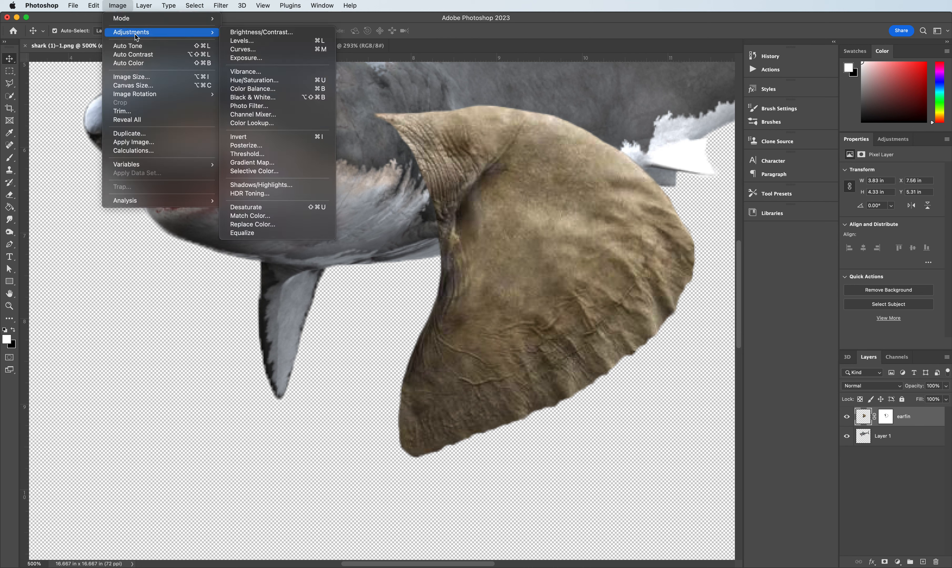
click(249, 81)
drag(644, 79, 253, 201)
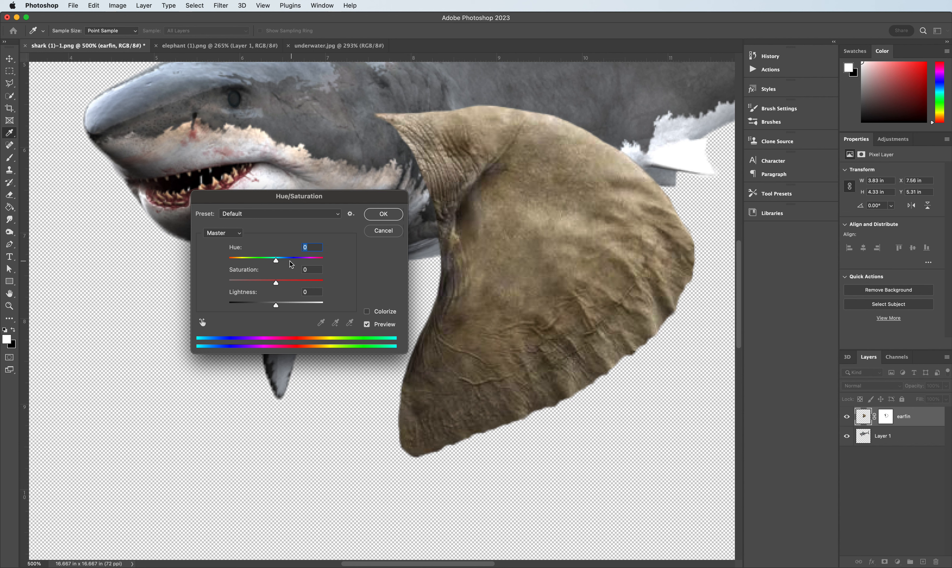
drag(276, 261, 318, 262)
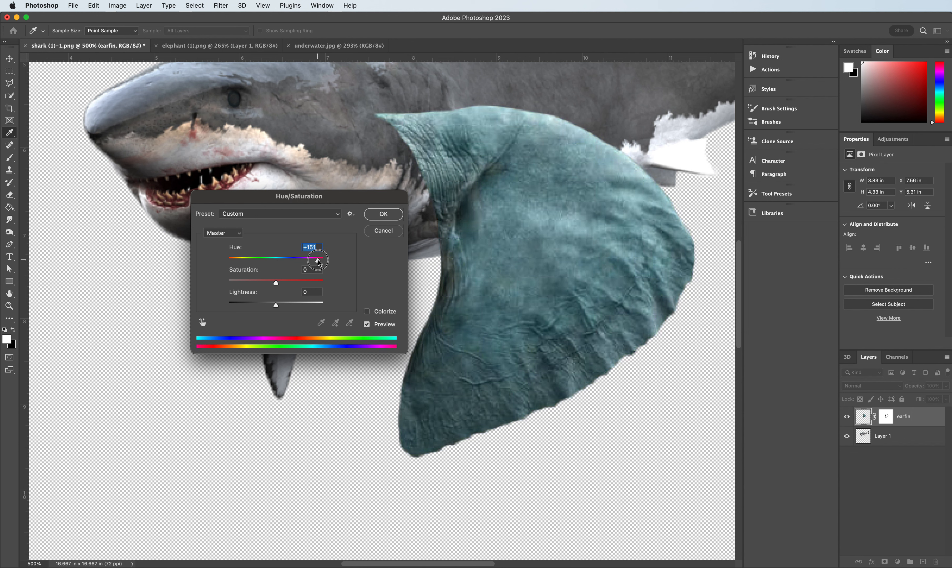
text(150)
Step: Set the ear's saturation to -80 and lightness to -10, lower the saturation a little further, and apply the adjustment
drag(277, 285, 238, 288)
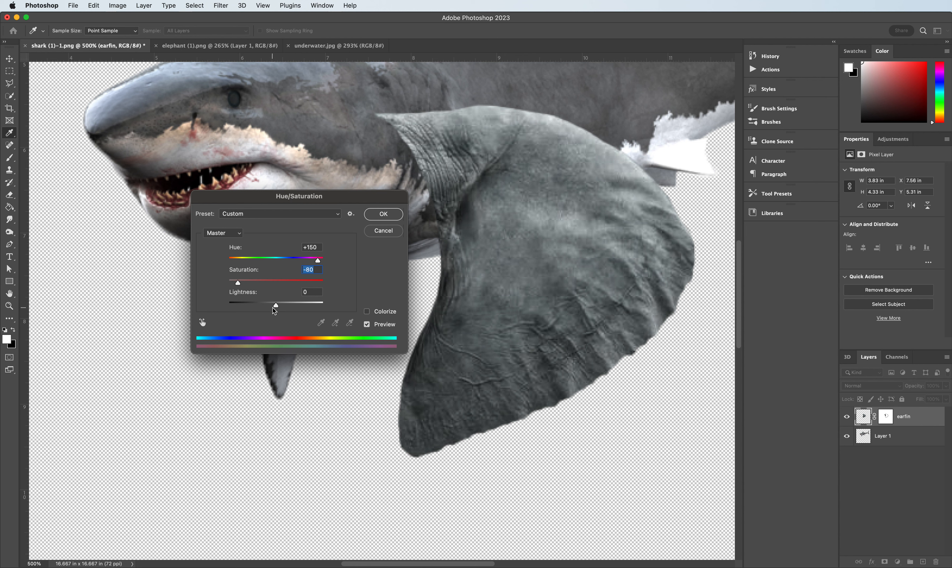
drag(276, 306, 272, 305)
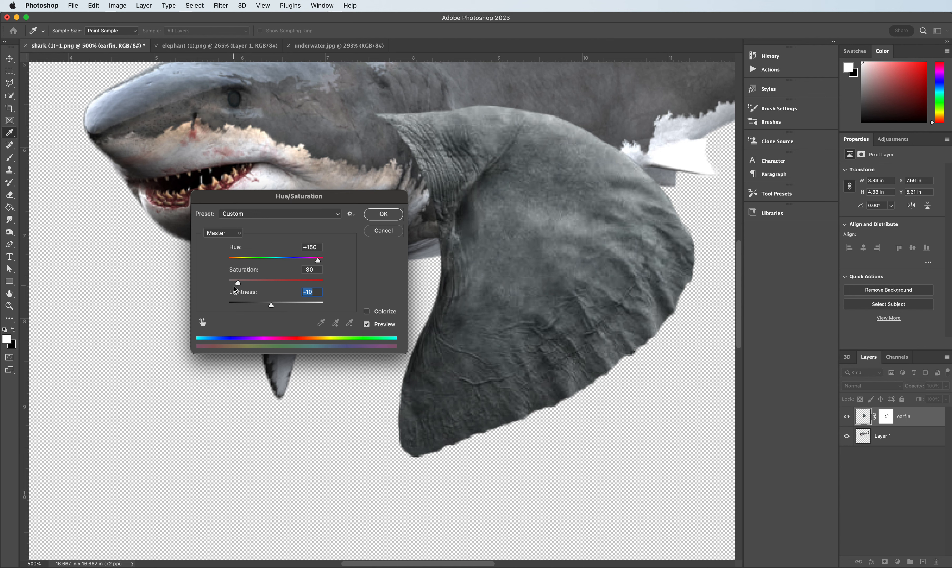
drag(237, 283, 234, 286)
text(-)
click(382, 215)
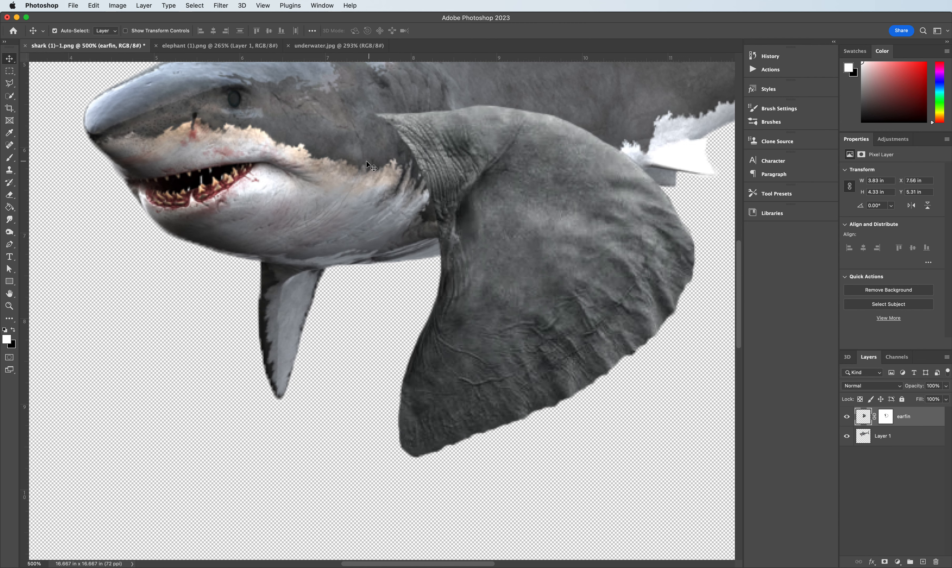
Step: Move the ear over the shark's head and outline the outer part of the exposed pectoral fin with the Polygonal Lasso
scroll(363, 161, up, 5)
scroll(474, 226, down, 3)
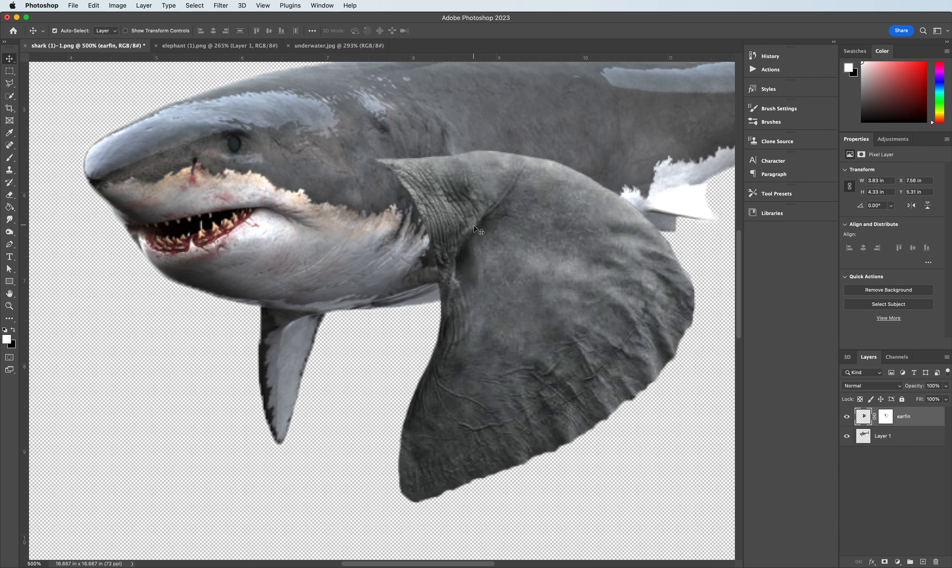
drag(501, 242, 232, 211)
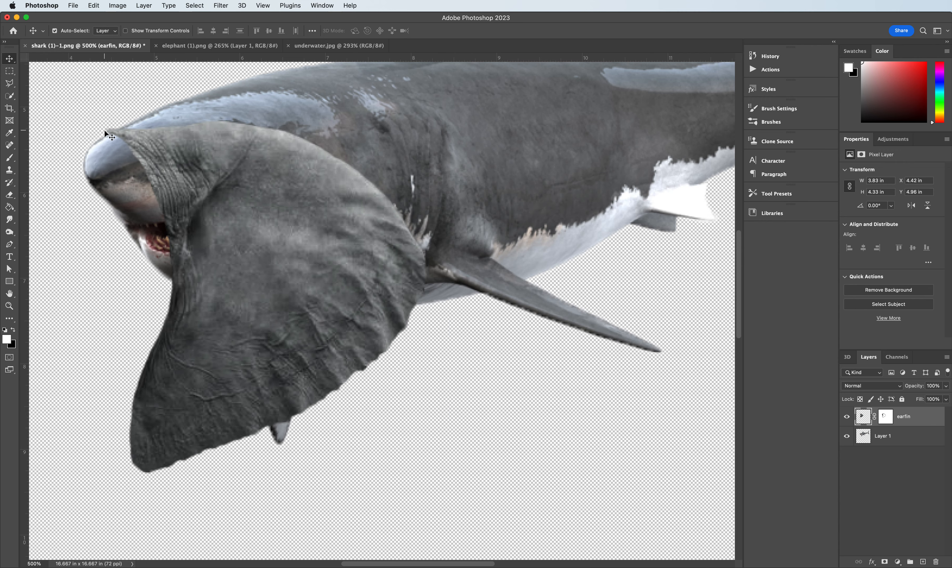
click(8, 83)
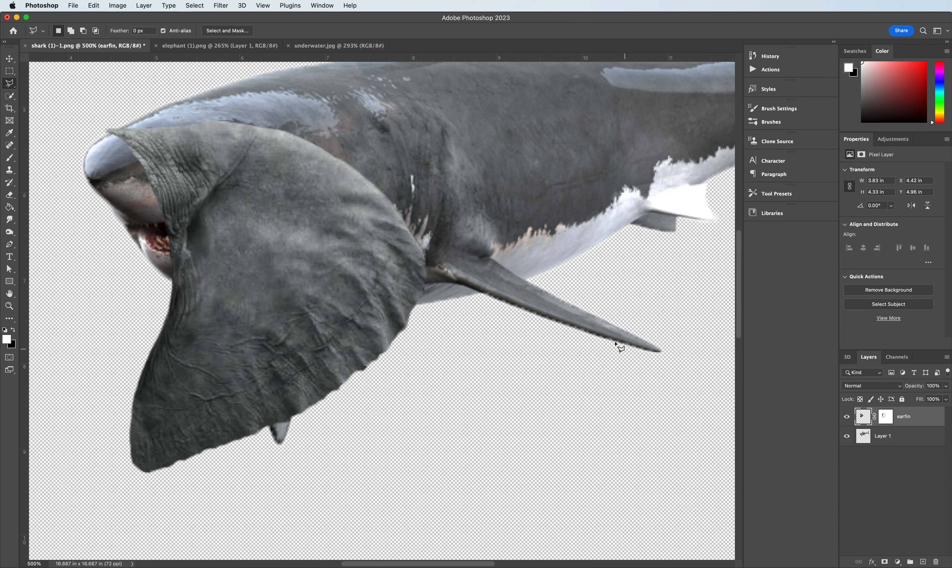
click(479, 303)
click(549, 283)
click(682, 351)
click(653, 360)
click(521, 331)
click(480, 304)
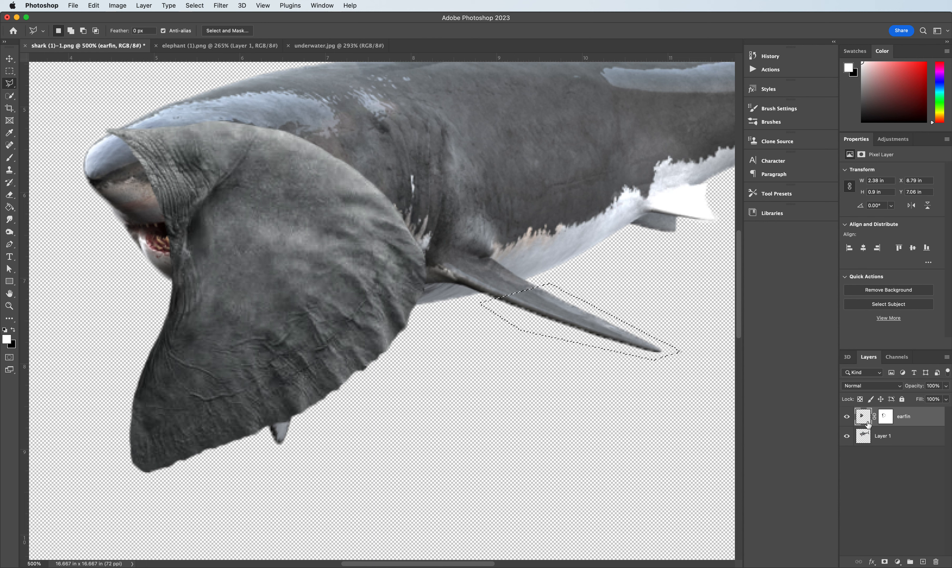
Step: Copy the selected fin portion from Layer 1 onto a new layer and move the copy below the shark's body
click(870, 437)
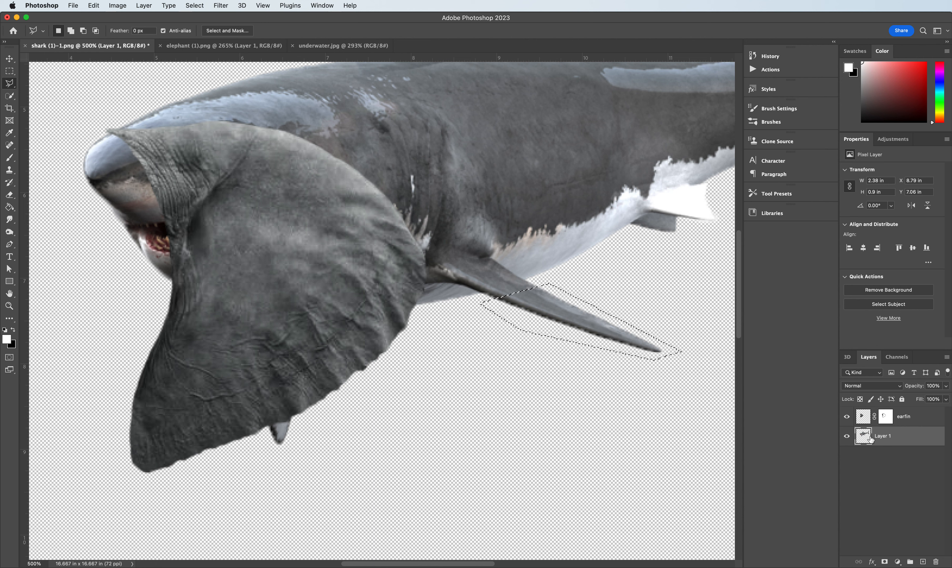
key(ctrl+j)
key(v)
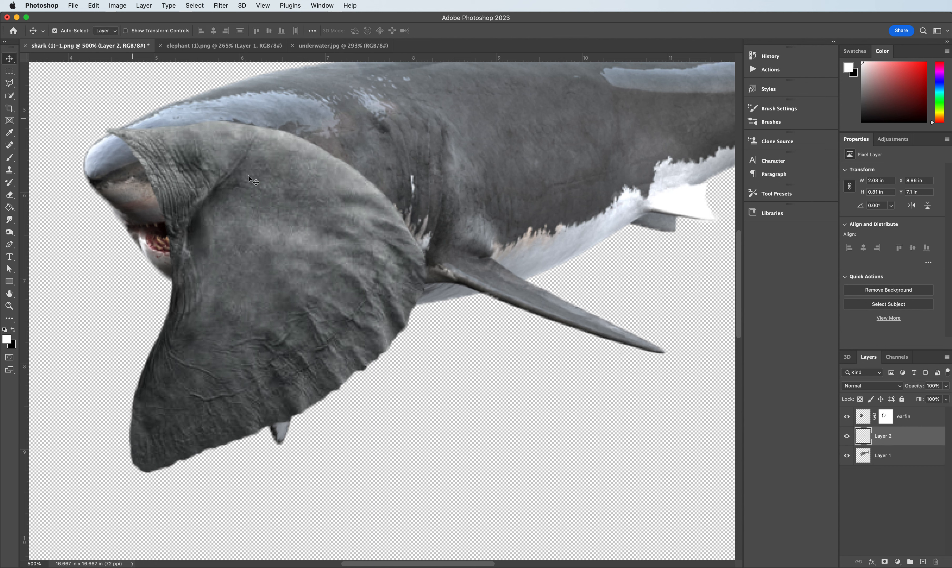
drag(546, 303, 375, 432)
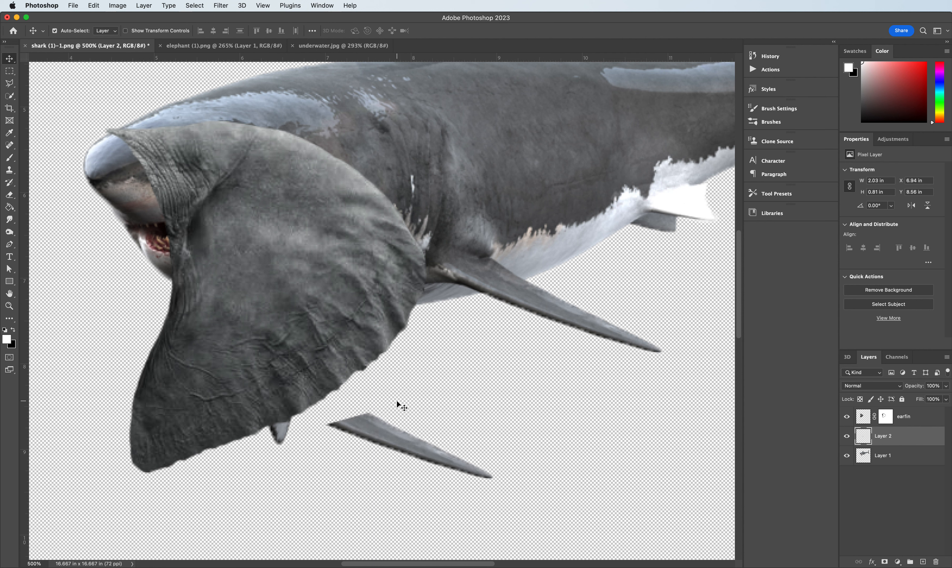
Step: Move the ear back over the near pectoral fin and place a duplicate of it below the shark's head
click(310, 314)
drag(302, 275, 571, 326)
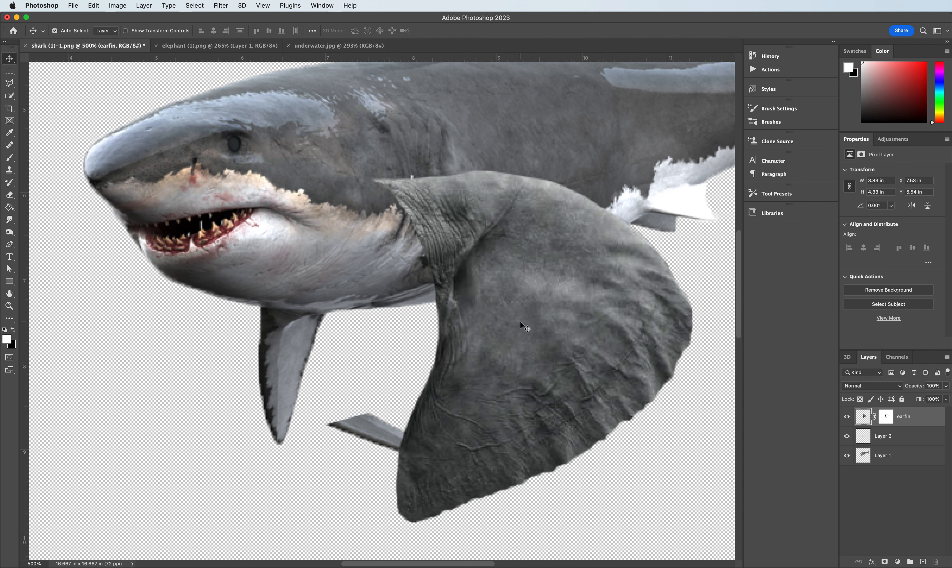
key(super)
drag(545, 307, 191, 412)
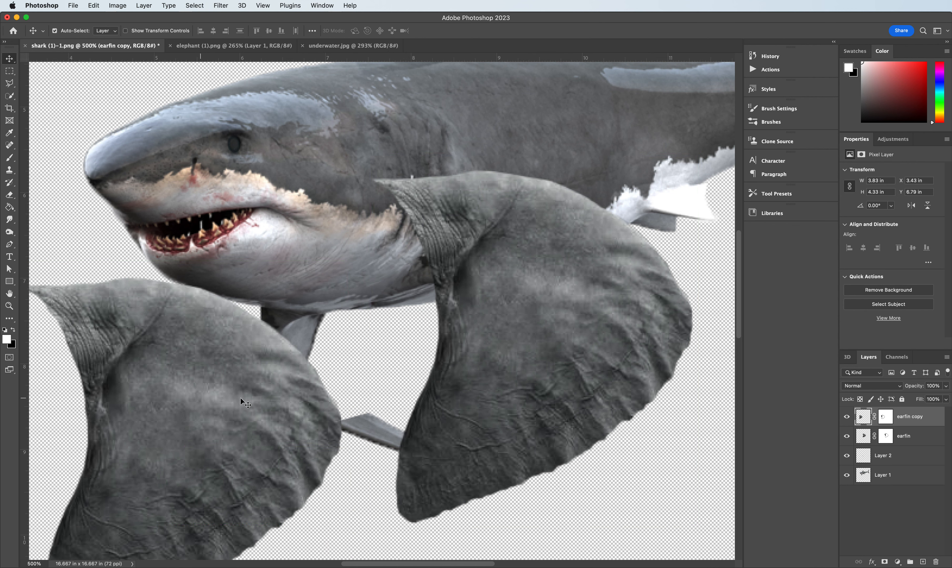
Step: Hide the duplicated ear layer and rename it earfin 2
click(847, 417)
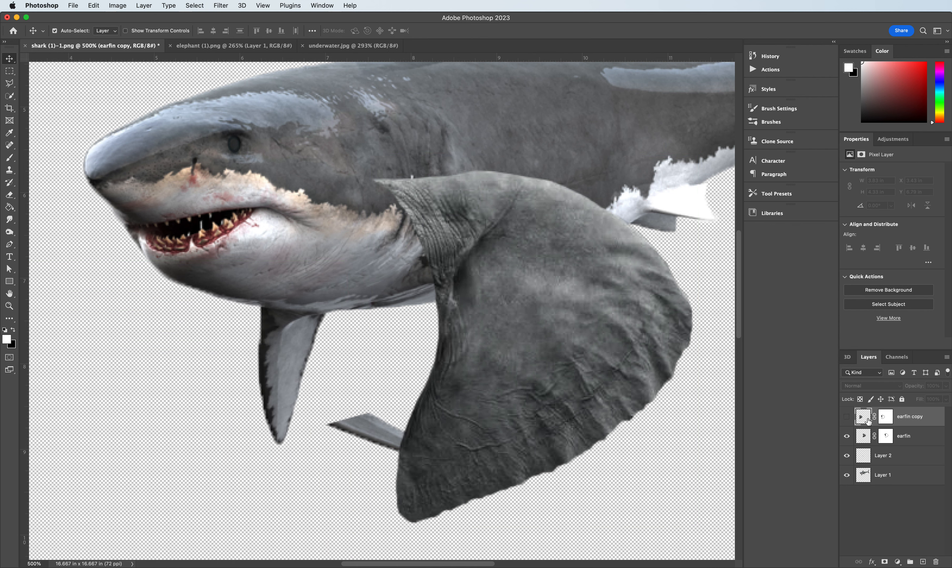
double_click(925, 418)
double_click(916, 417)
key(Return)
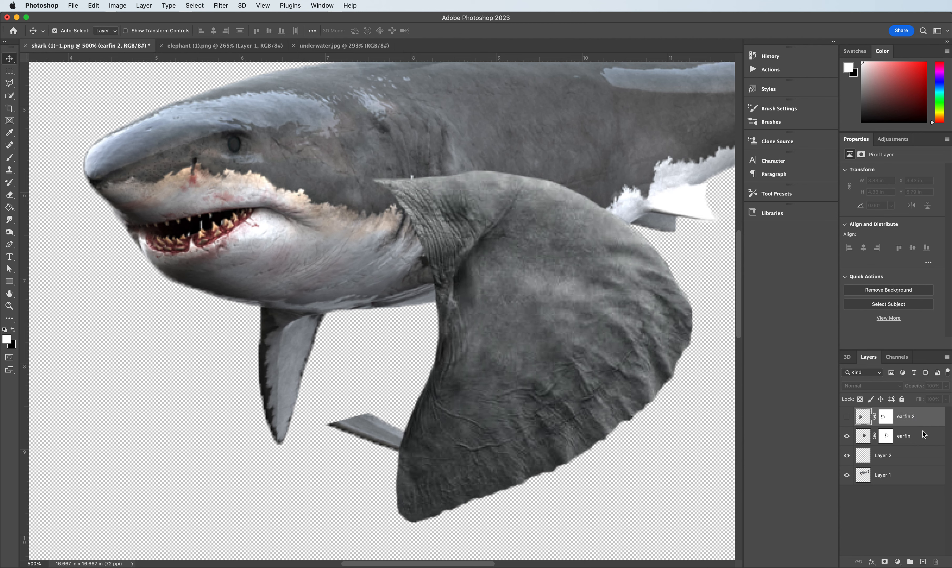
Step: Shift the earfin ear slightly up and toward the shark's head so its root sits behind the mouth
drag(482, 279, 444, 253)
mouse_move(603, 336)
mouse_down()
mouse_move(583, 337)
mouse_move(636, 348)
mouse_move(578, 327)
mouse_move(588, 329)
mouse_up()
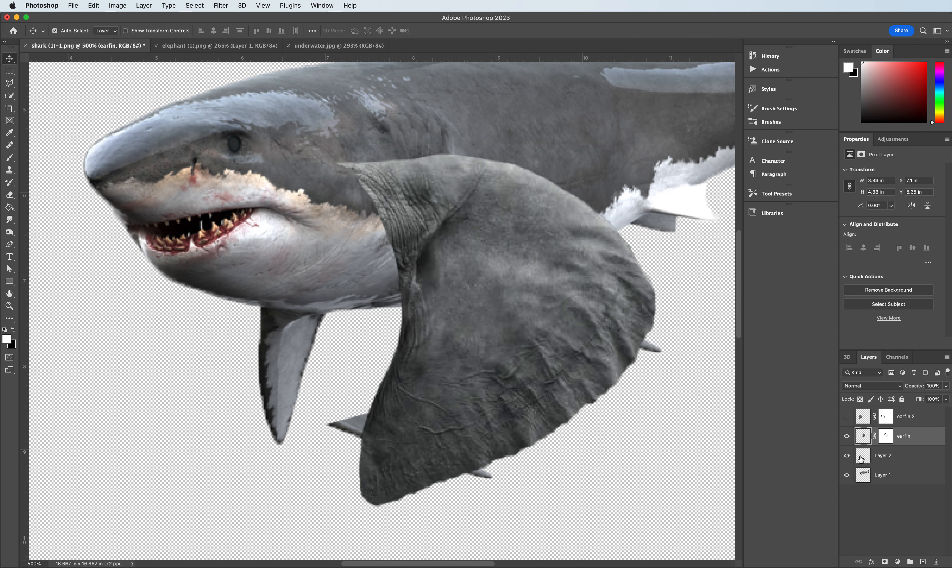
Step: Outline the fin tip protruding beyond the ear with the Polygonal Lasso on Layer 1, and hide the earfin layer
click(884, 475)
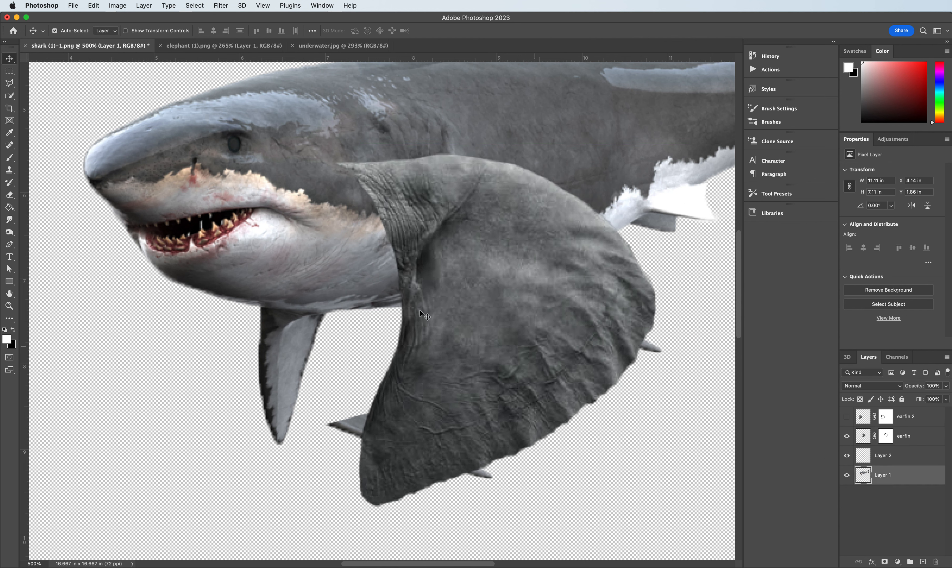
click(10, 82)
click(583, 350)
click(637, 315)
click(682, 361)
click(583, 350)
click(847, 436)
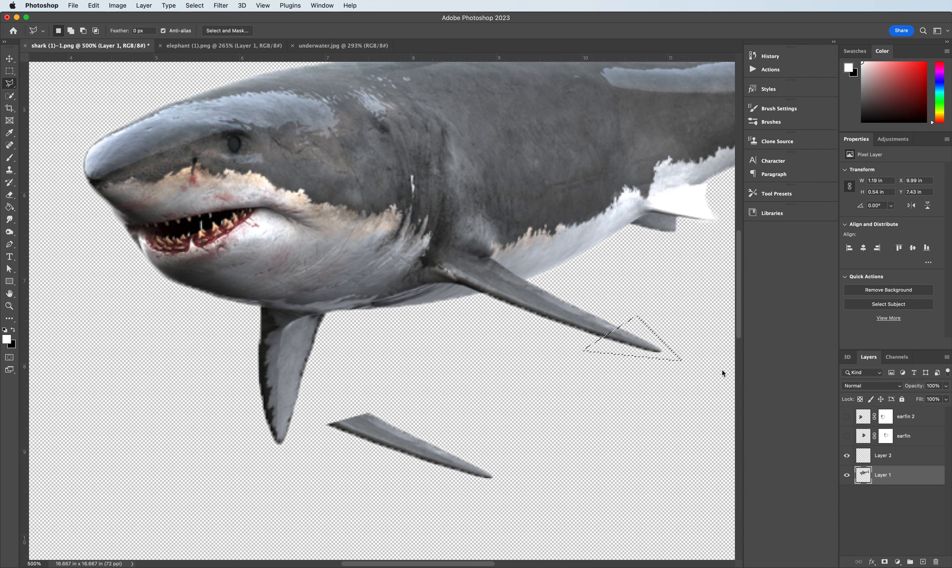
Step: Outline and delete the outer part of the shark's near pectoral fin on Layer 1, clear the selection and show the earfin layer
click(524, 326)
click(603, 308)
click(671, 351)
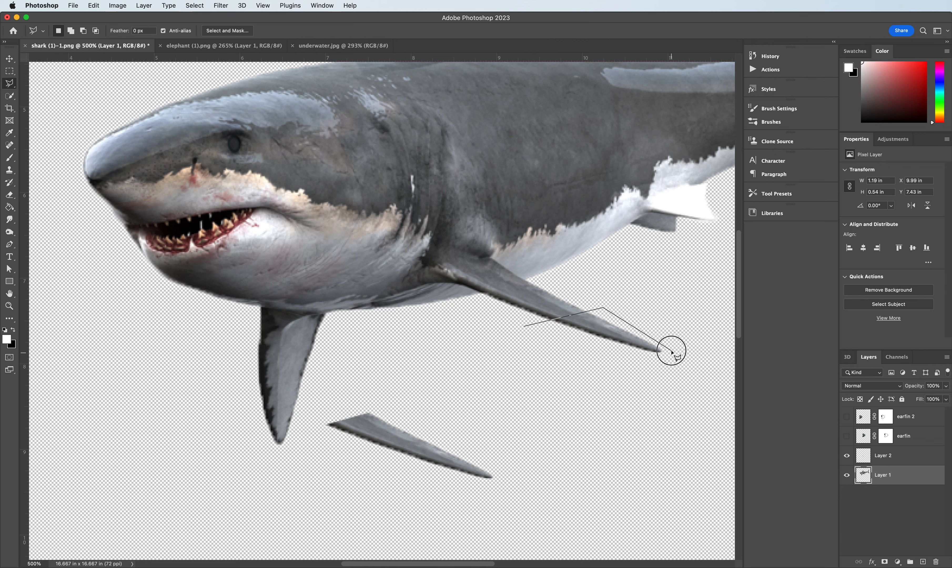
click(659, 360)
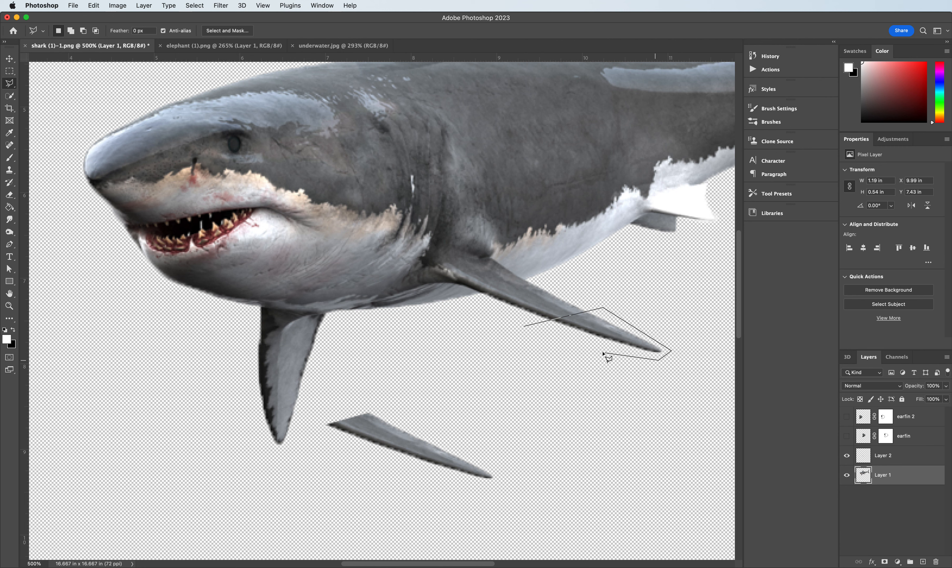
click(524, 327)
key(Delete)
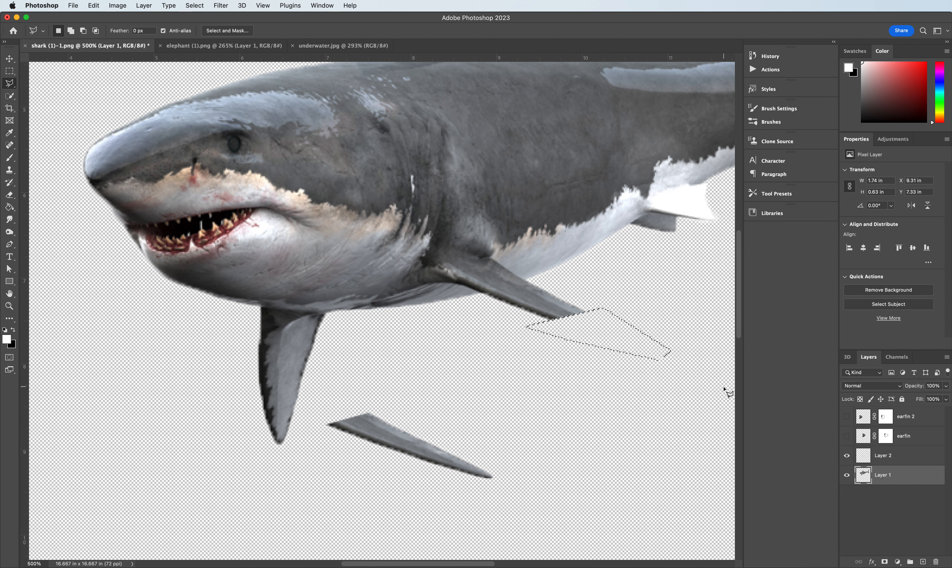
key(super+d)
click(847, 436)
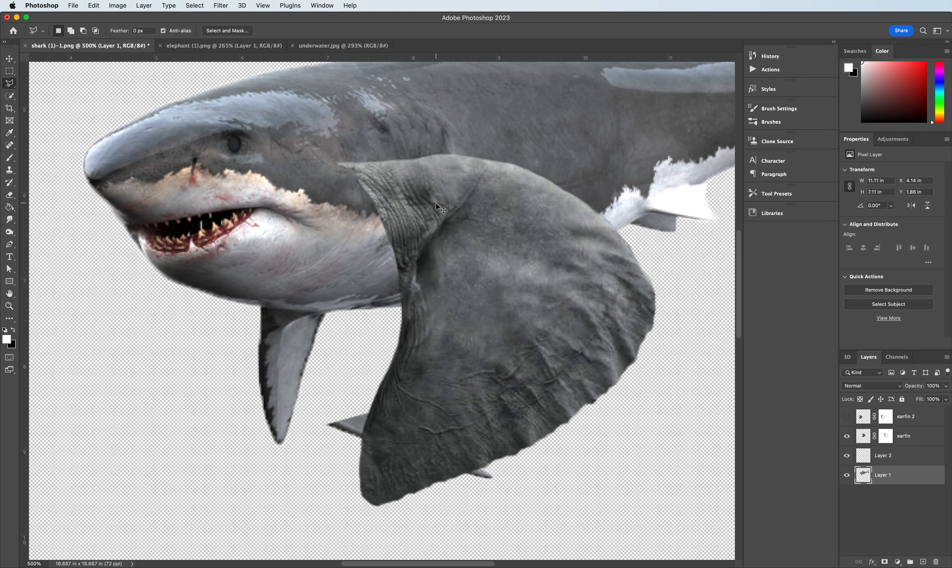
Step: Target the earfin layer mask and set up a soft-edged Eraser at 50% opacity
key(super+minus)
key(super+minus)
key(super+minus)
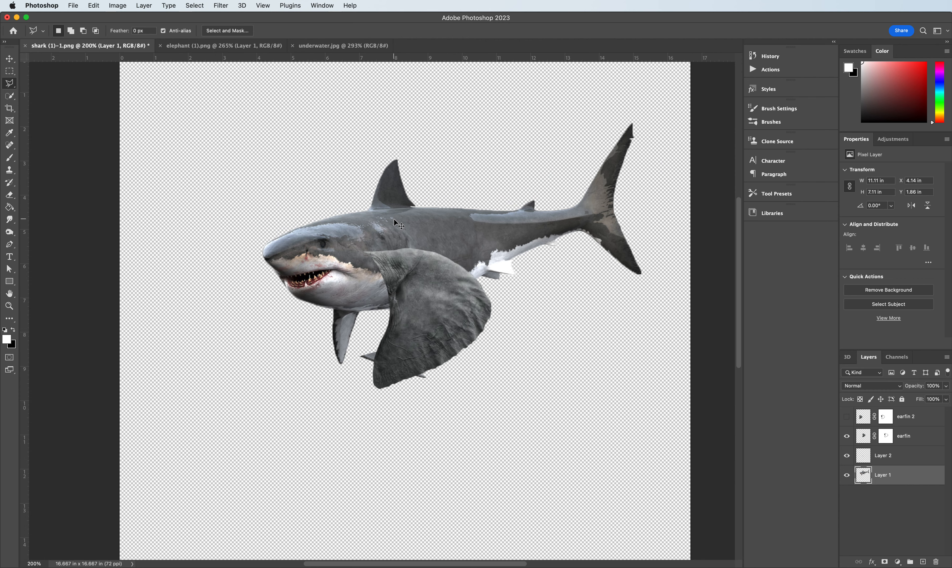
key(super+plus)
key(super+plus)
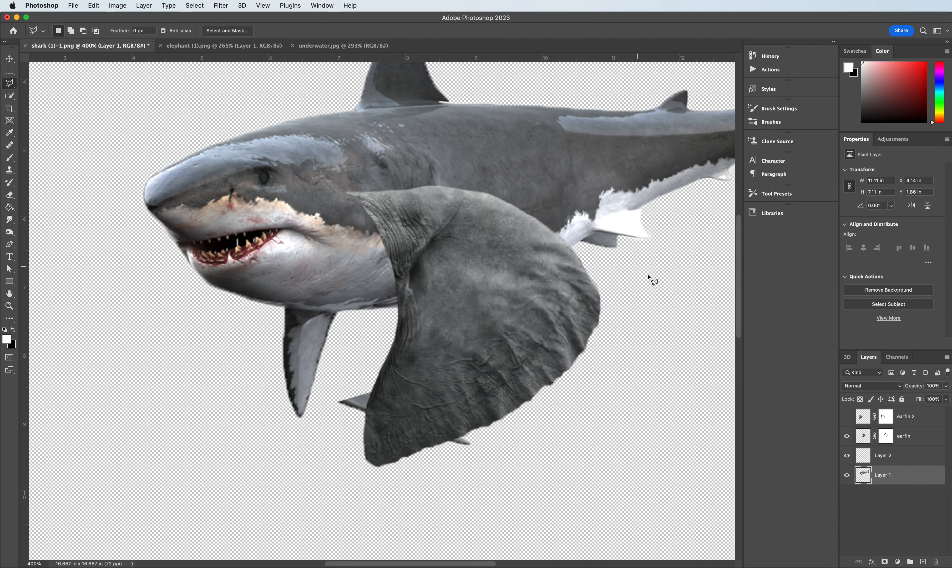
click(885, 436)
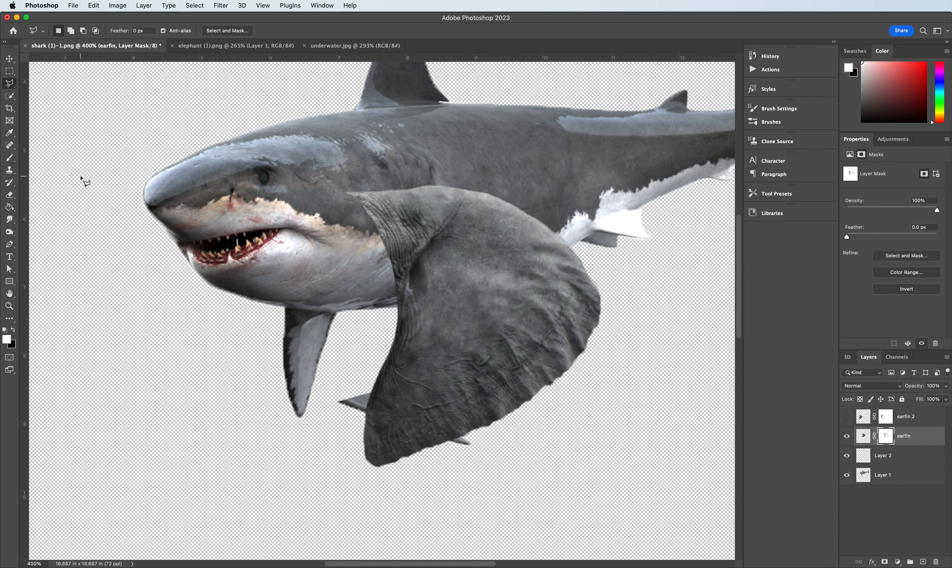
click(13, 196)
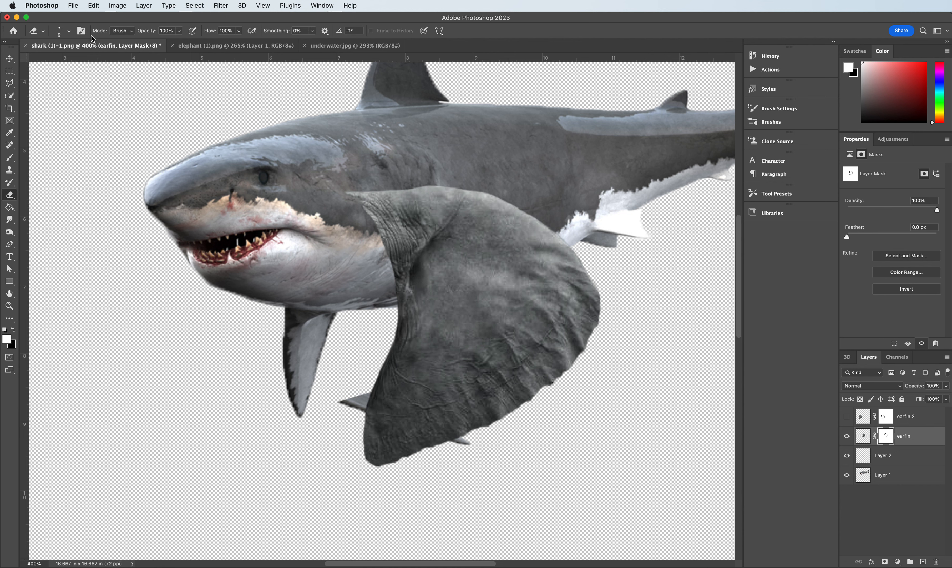
click(69, 31)
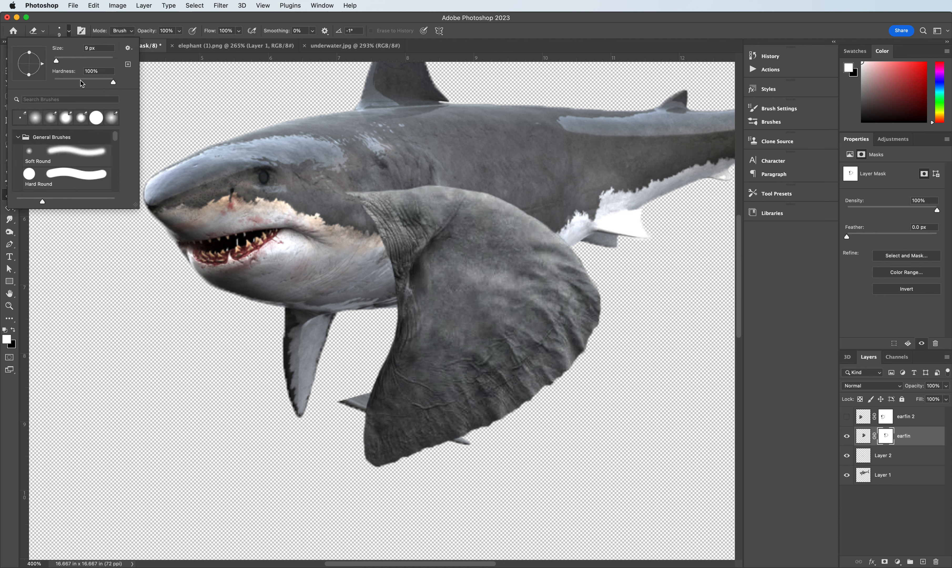
drag(81, 82, 51, 83)
drag(180, 31, 160, 43)
click(157, 43)
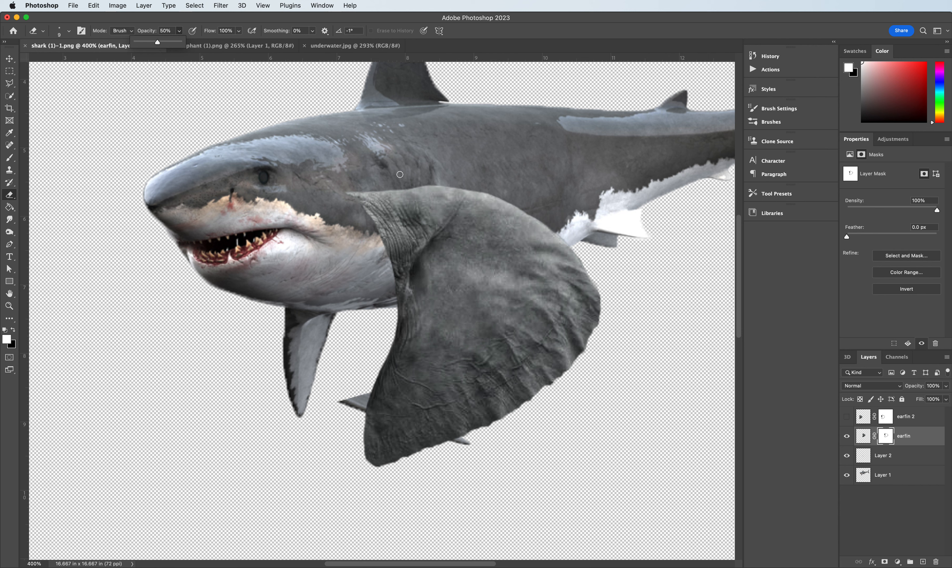
Step: Enlarge the eraser to 30 px and fade the ear's root and upper edge into the shark's body on the earfin mask
key(bracketright)
key(bracketright)
key(bracketright)
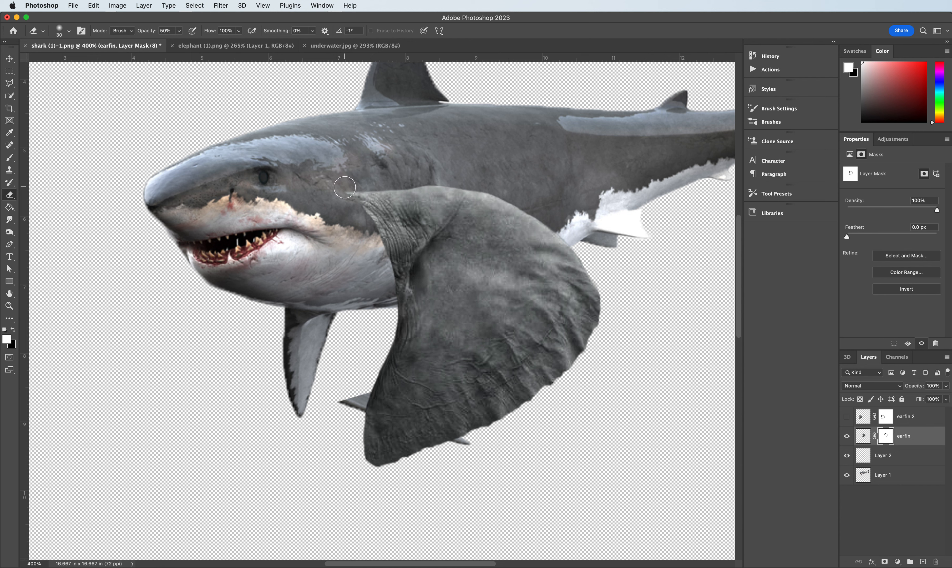
click(416, 193)
mouse_move(416, 194)
mouse_down()
mouse_move(367, 192)
mouse_move(450, 187)
mouse_move(358, 189)
mouse_move(411, 185)
mouse_move(381, 199)
mouse_move(379, 210)
mouse_move(392, 214)
mouse_move(369, 213)
mouse_move(379, 221)
mouse_move(387, 211)
mouse_move(380, 204)
mouse_move(384, 230)
mouse_move(403, 212)
mouse_move(385, 207)
mouse_move(383, 252)
mouse_move(392, 189)
mouse_move(380, 212)
mouse_move(385, 274)
mouse_move(387, 207)
mouse_up()
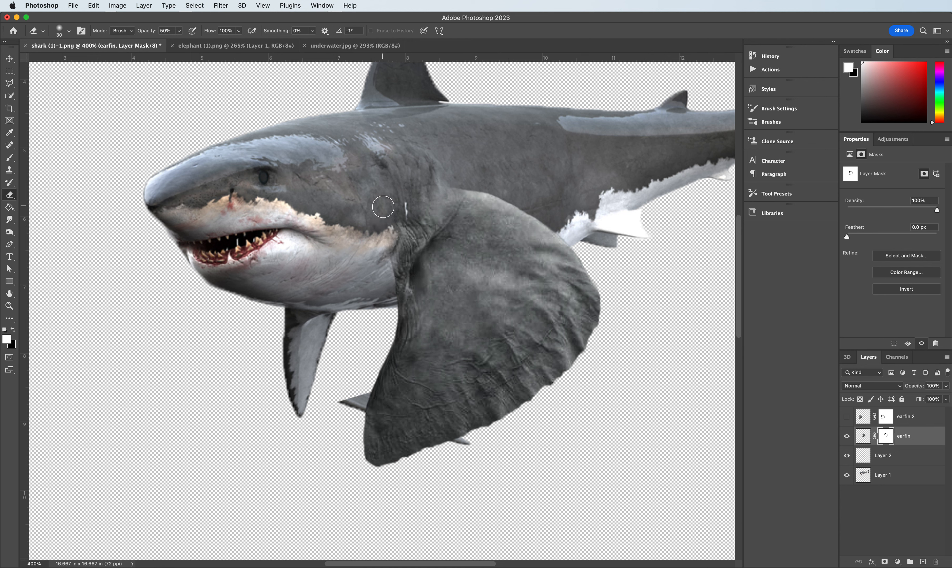
mouse_move(455, 192)
mouse_down()
mouse_move(421, 186)
mouse_move(483, 188)
mouse_move(444, 191)
mouse_move(479, 186)
mouse_move(434, 204)
mouse_move(484, 192)
mouse_move(491, 204)
mouse_move(499, 185)
mouse_move(497, 200)
mouse_move(506, 195)
mouse_move(492, 213)
mouse_move(470, 217)
mouse_up()
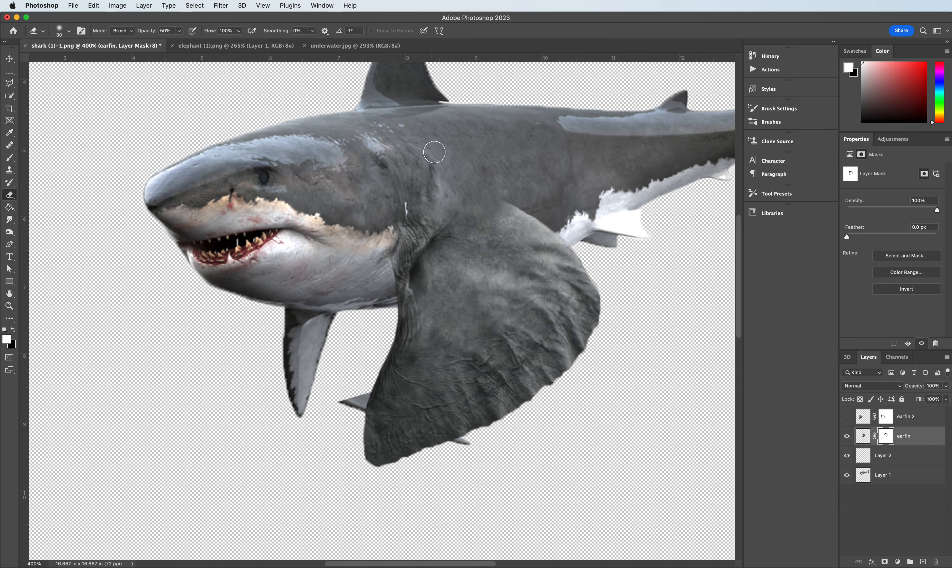
Step: Set the Eraser to 100% opacity and 100% hardness, and erase the ear's leftover front edge beside the shark's throat on the earfin mask
key(super+minus)
key(super+minus)
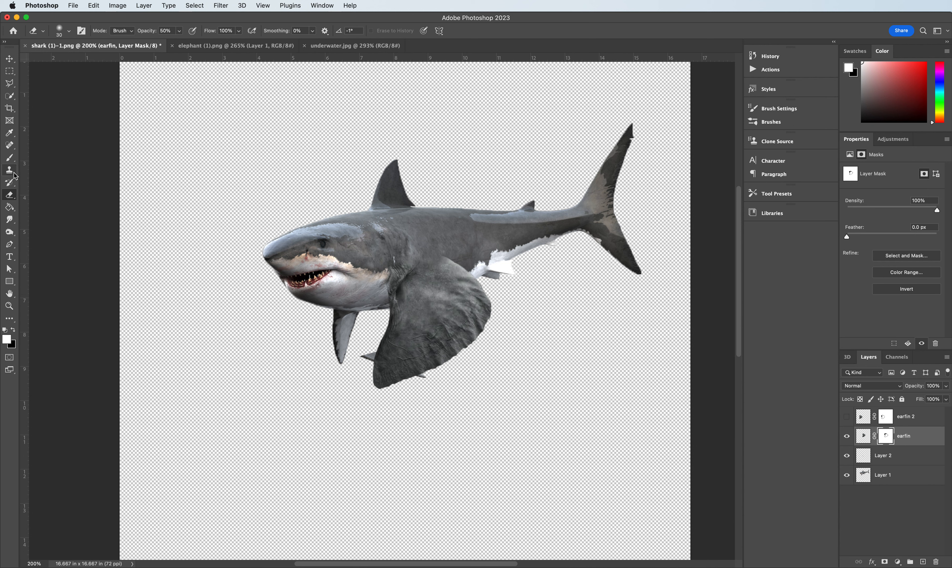
click(9, 157)
drag(392, 279, 389, 272)
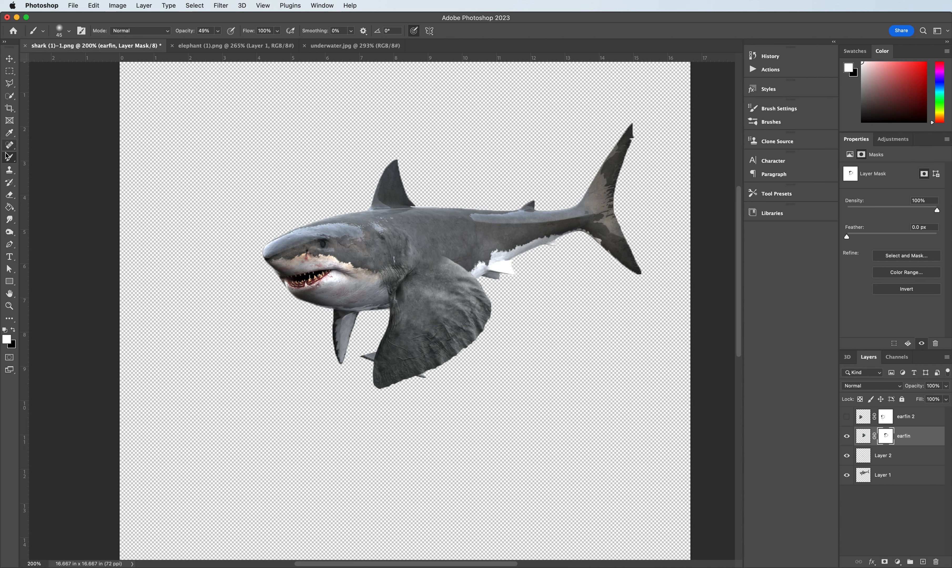
click(10, 196)
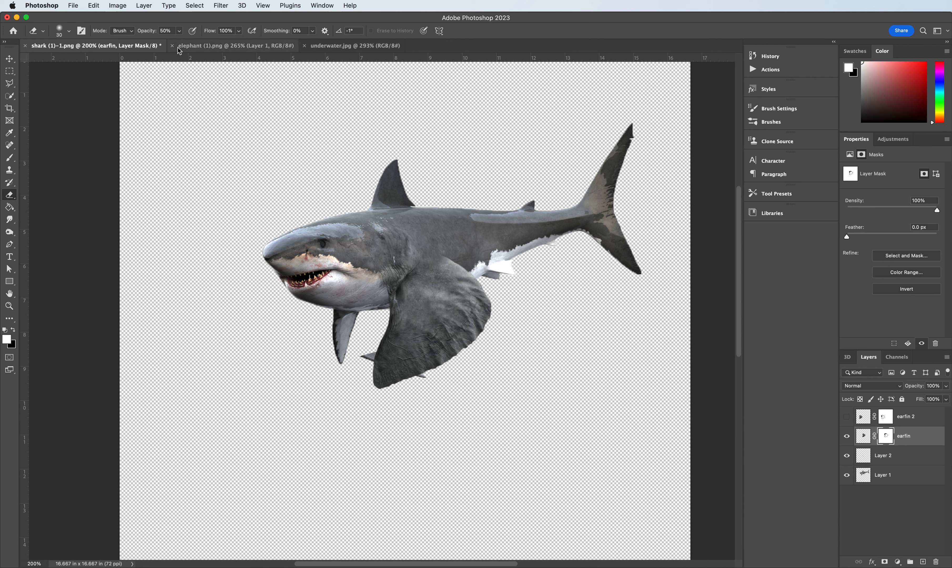
click(179, 31)
drag(180, 42, 248, 56)
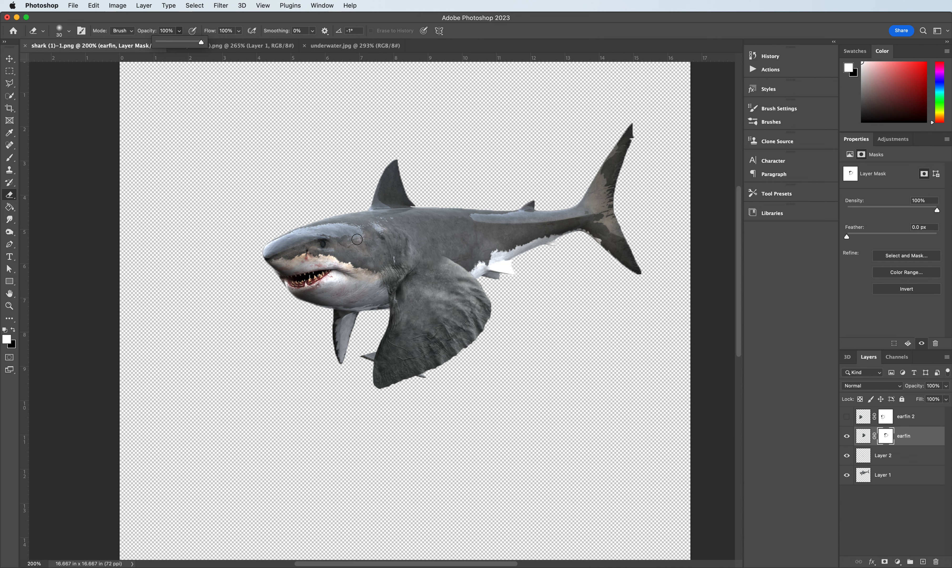
click(70, 31)
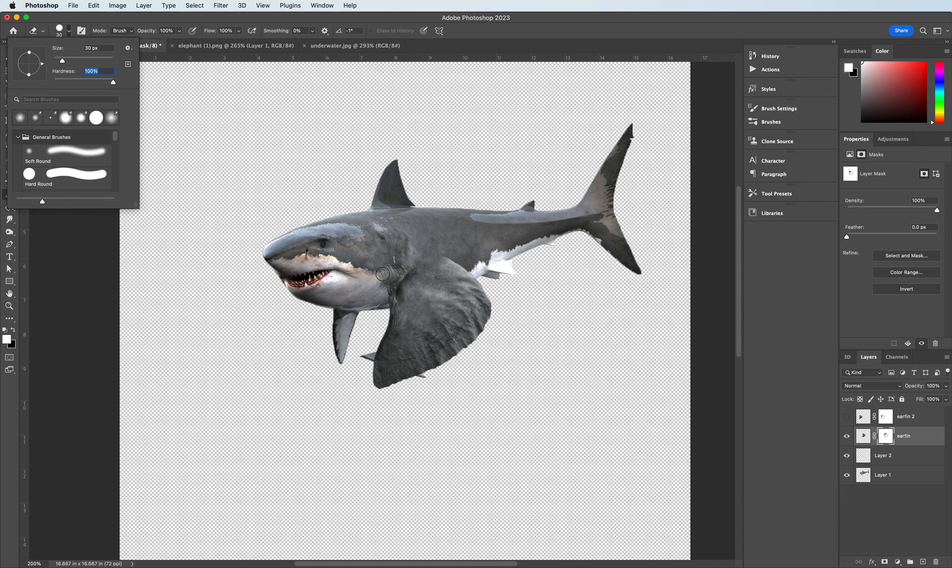
key(Return)
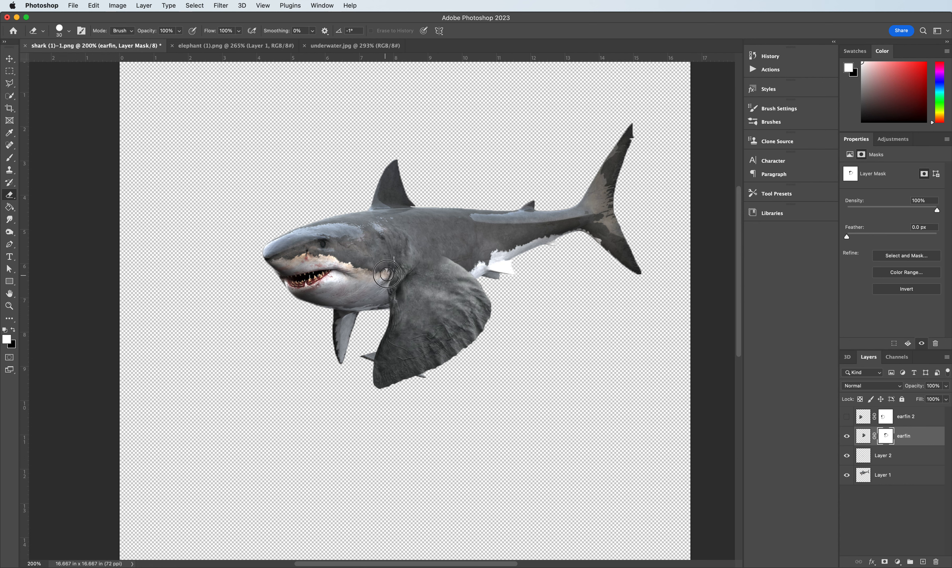
mouse_move(388, 273)
mouse_down()
mouse_move(382, 324)
mouse_move(389, 277)
mouse_up()
Step: Move the fin piece on Layer 2 out from behind the ear to the empty area below the shark's head
click(11, 60)
drag(370, 360, 257, 317)
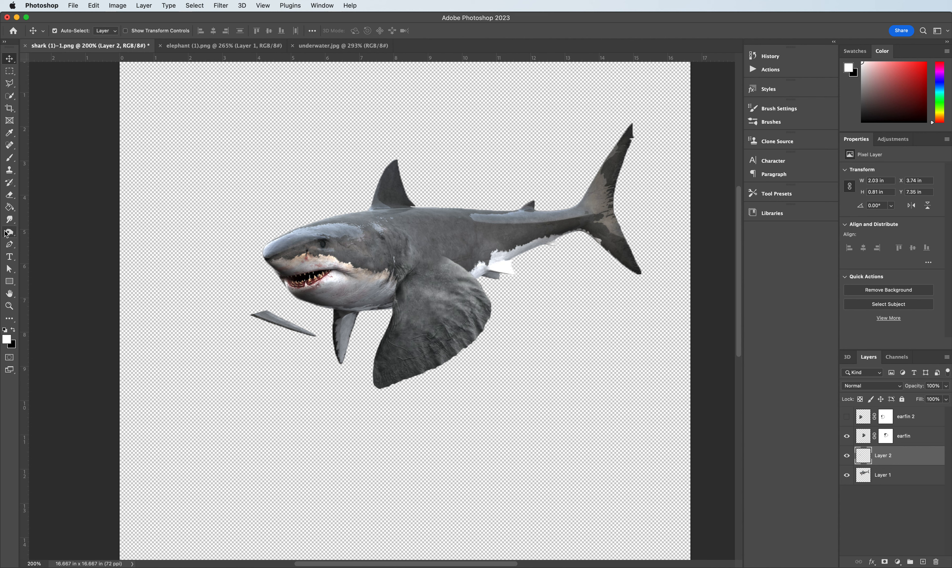
Step: Set up the Burn tool with Midtones range, 25% exposure and a 40 px brush, and target the earfin layer's image
drag(9, 233, 51, 242)
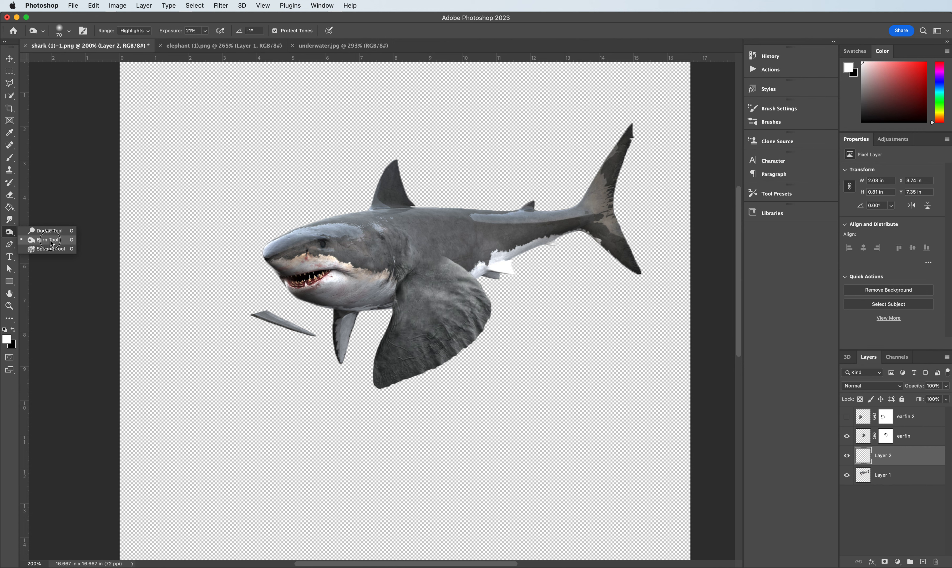
drag(51, 242, 51, 242)
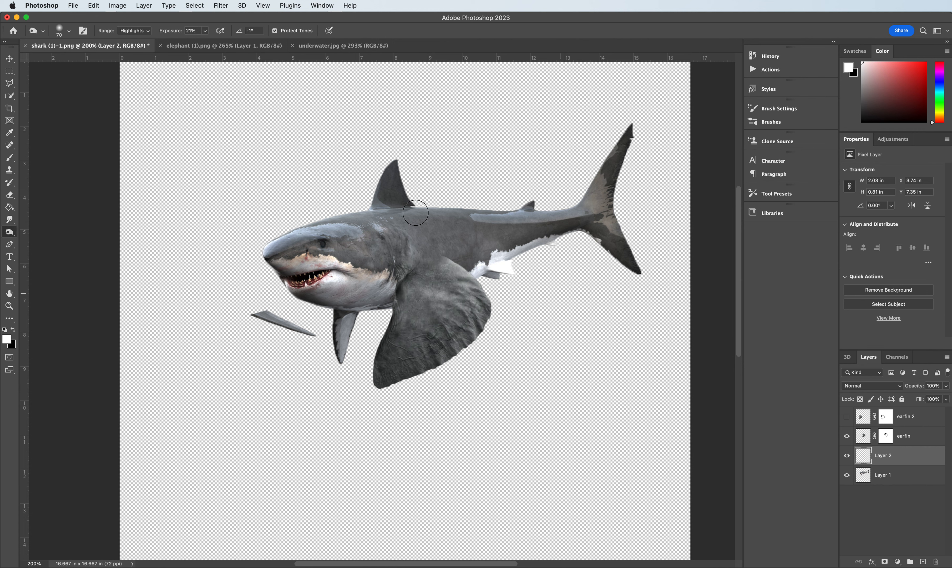
click(133, 34)
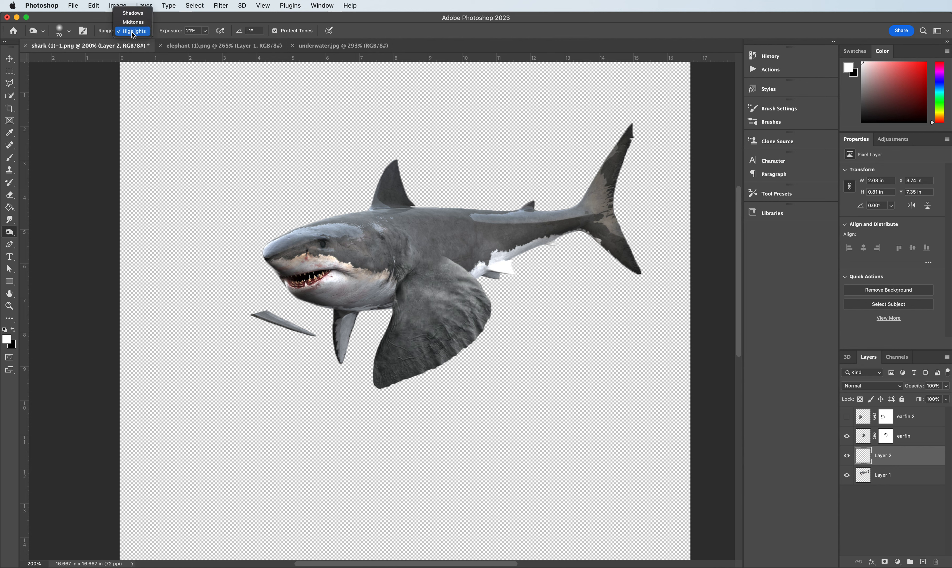
click(131, 22)
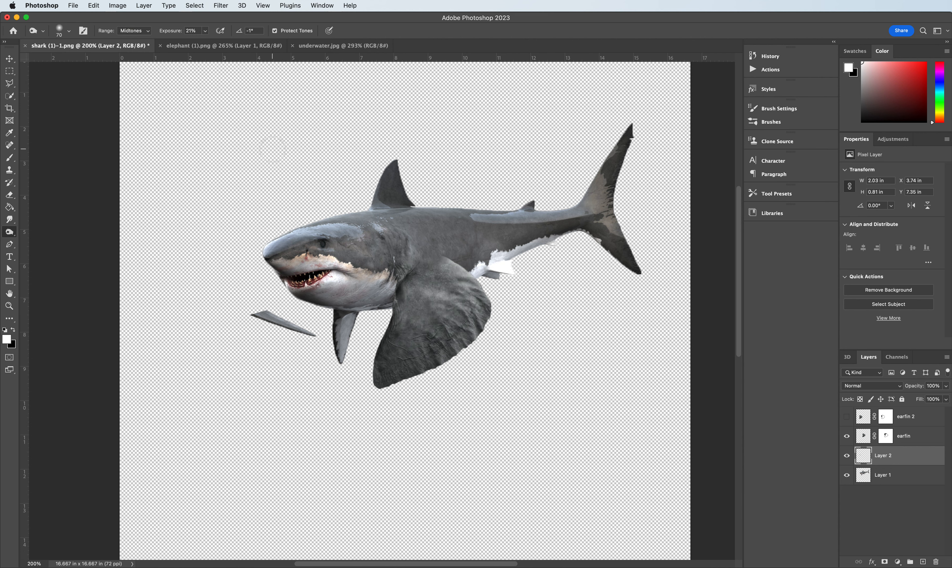
click(205, 31)
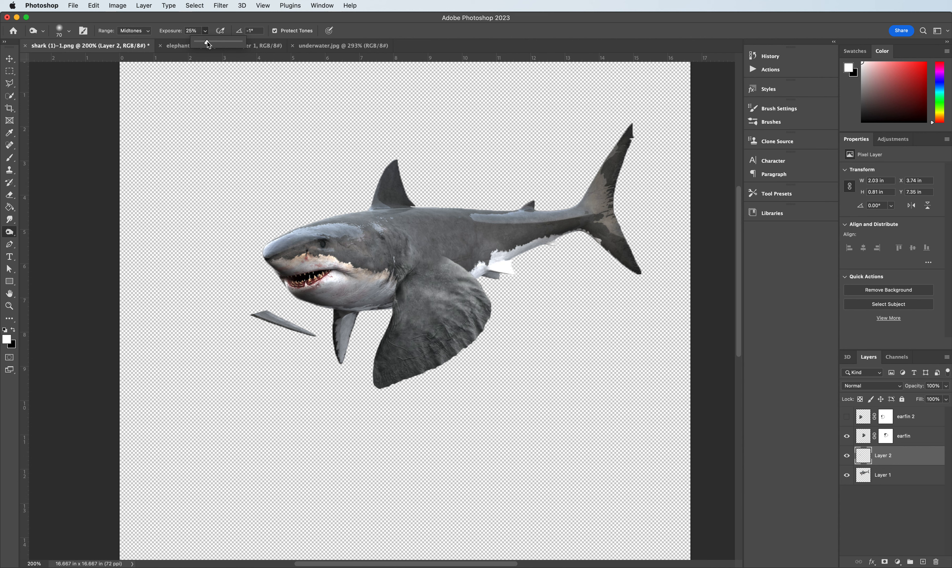
click(382, 22)
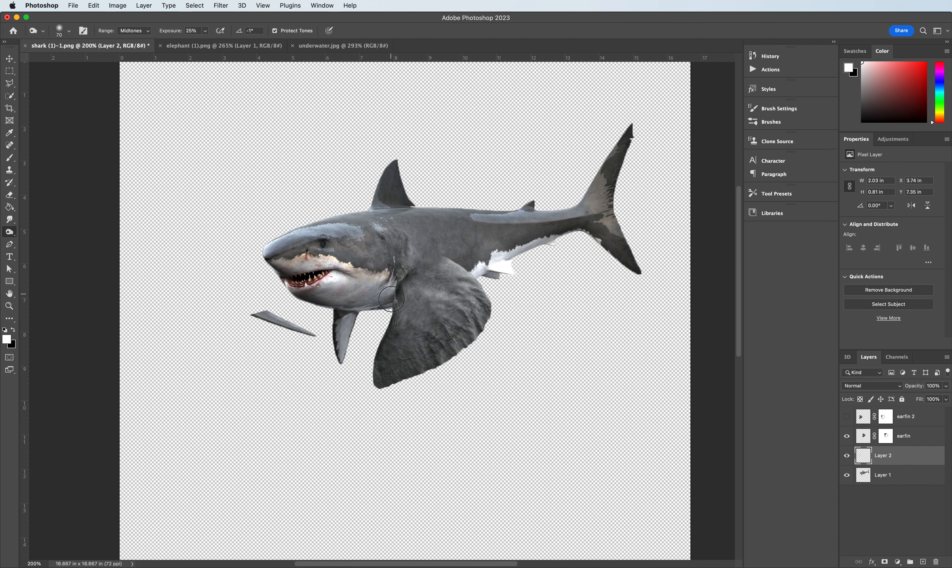
key(bracketleft)
key(bracketleft)
key(bracketleft)
click(866, 437)
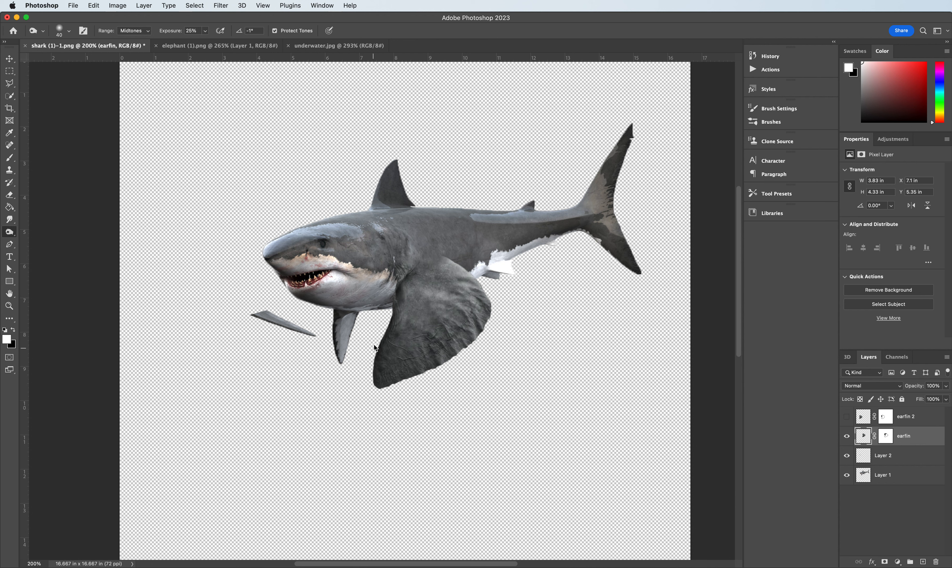
Step: Raise the burn exposure to 50% and darken the ear's front edge from its root down to the lower tip
click(205, 33)
drag(216, 43, 216, 43)
click(403, 284)
drag(402, 283, 370, 367)
key(super+equal)
key(super+equal)
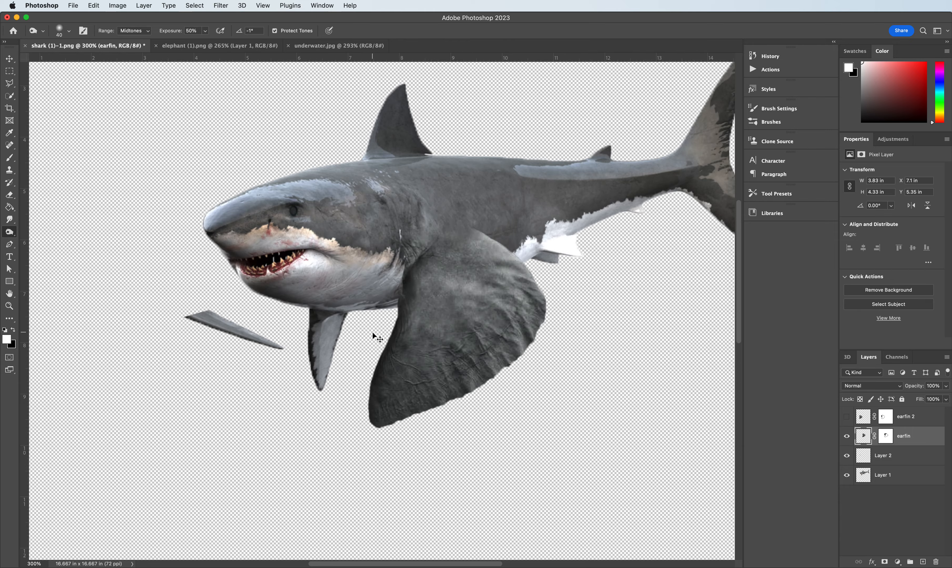
mouse_move(382, 371)
mouse_down()
mouse_move(381, 472)
mouse_move(366, 413)
mouse_up()
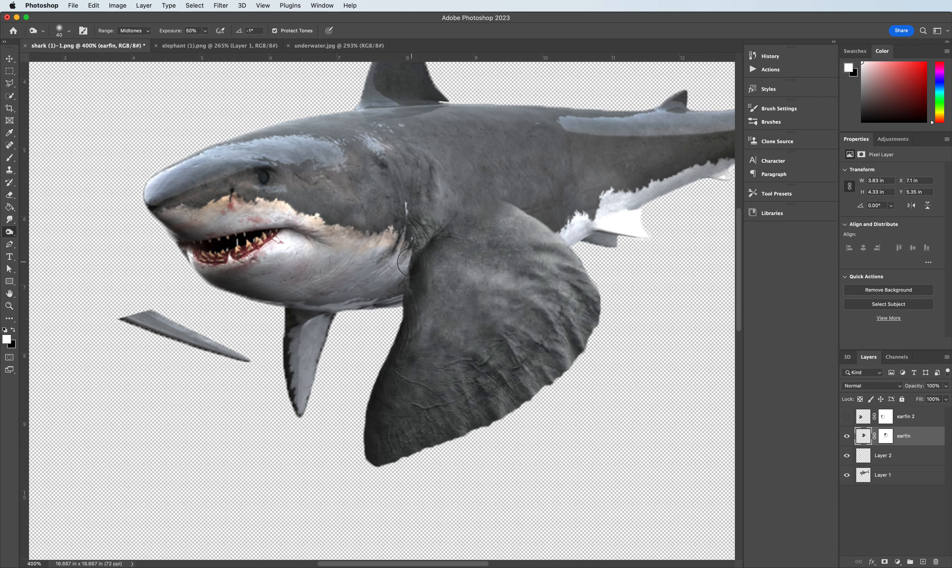
mouse_move(407, 298)
mouse_down()
mouse_move(436, 239)
mouse_move(426, 249)
mouse_move(447, 269)
mouse_up()
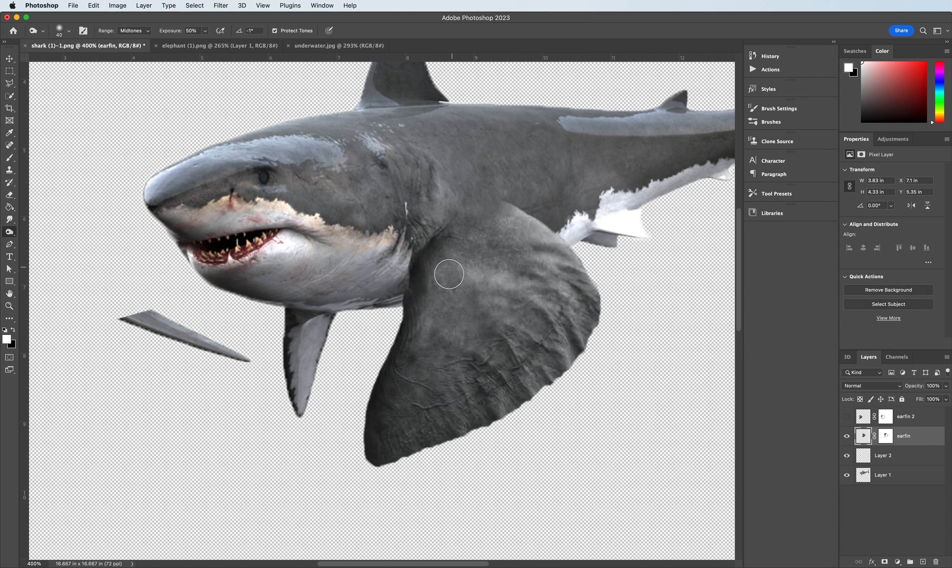
mouse_move(434, 317)
mouse_down()
mouse_move(382, 372)
mouse_move(385, 460)
mouse_up()
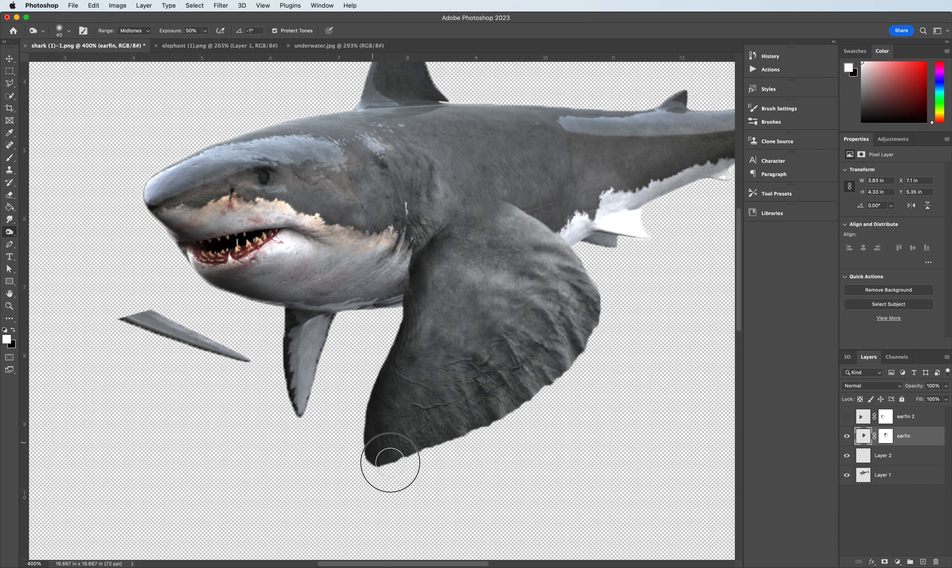
drag(402, 348, 380, 396)
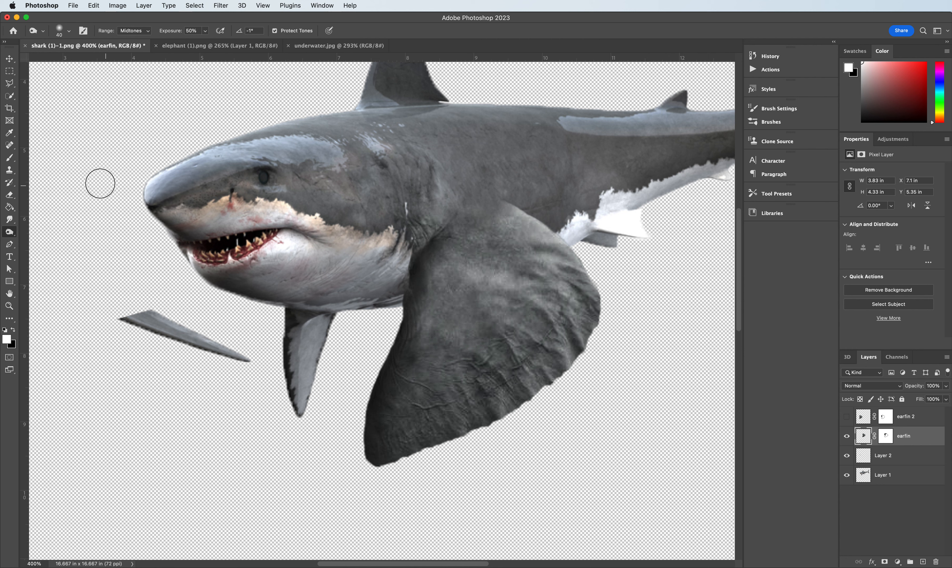
Step: Lighten a strip just inside the ear's darkened front edge with the Dodge tool at 20 px, Midtones range and 50% exposure
right_click(9, 232)
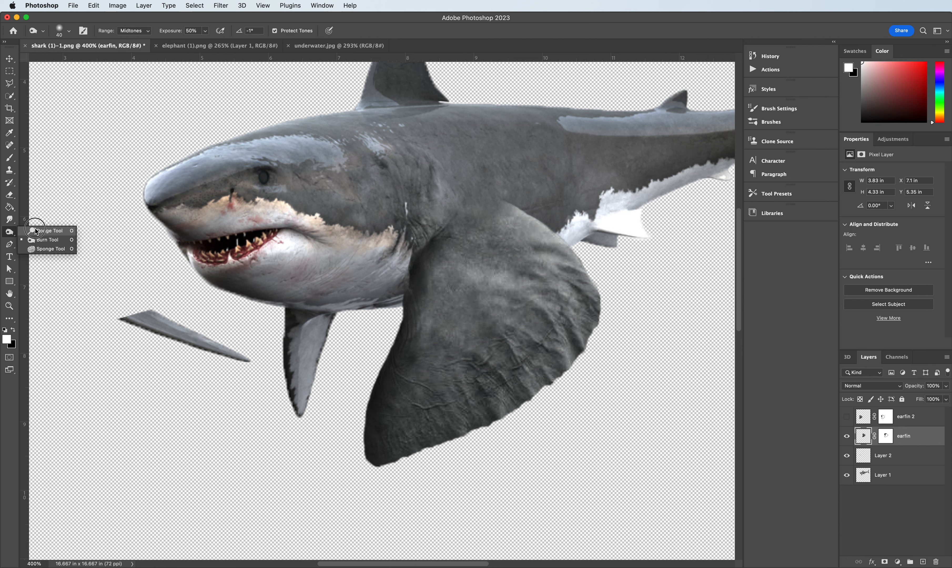
click(49, 230)
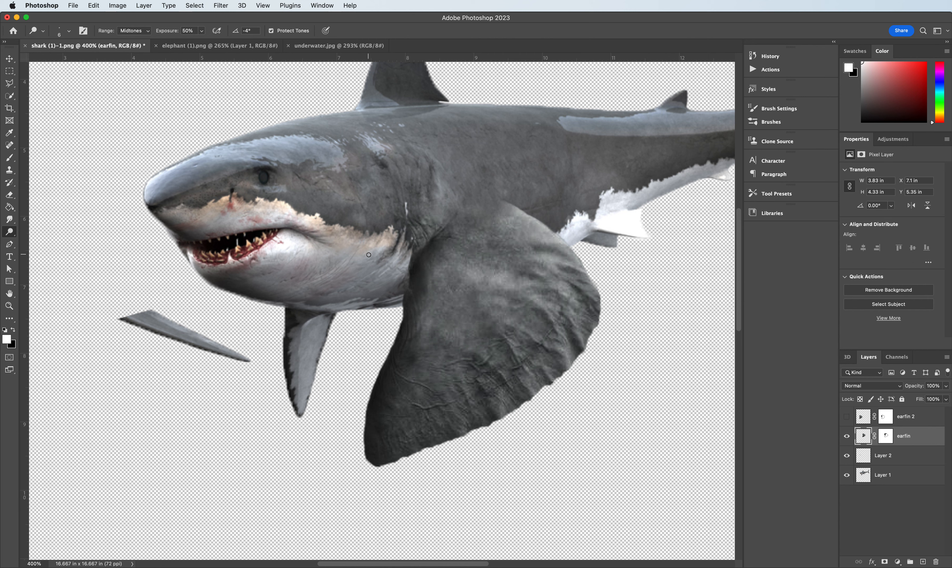
key(bracketright)
key(bracketright)
key(bracketright)
key(bracketright)
key(bracketleft)
key(bracketleft)
key(bracketleft)
mouse_move(442, 251)
mouse_down()
mouse_move(414, 355)
mouse_move(423, 312)
mouse_move(383, 415)
mouse_move(393, 366)
mouse_move(387, 395)
mouse_move(404, 355)
mouse_move(381, 412)
mouse_move(406, 360)
mouse_move(381, 419)
mouse_move(392, 387)
mouse_move(383, 464)
mouse_up()
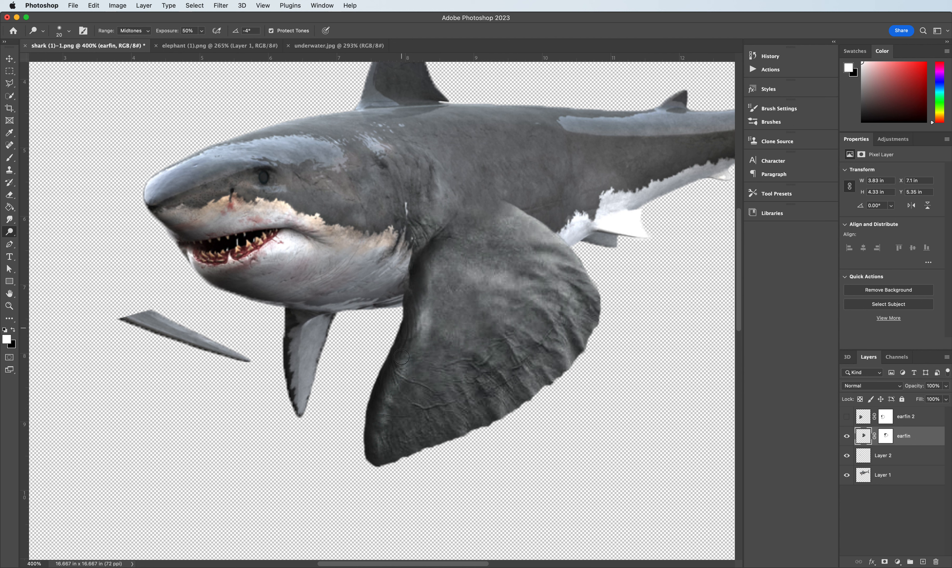
mouse_move(434, 276)
mouse_down()
mouse_move(429, 311)
mouse_move(419, 315)
mouse_move(437, 258)
mouse_up()
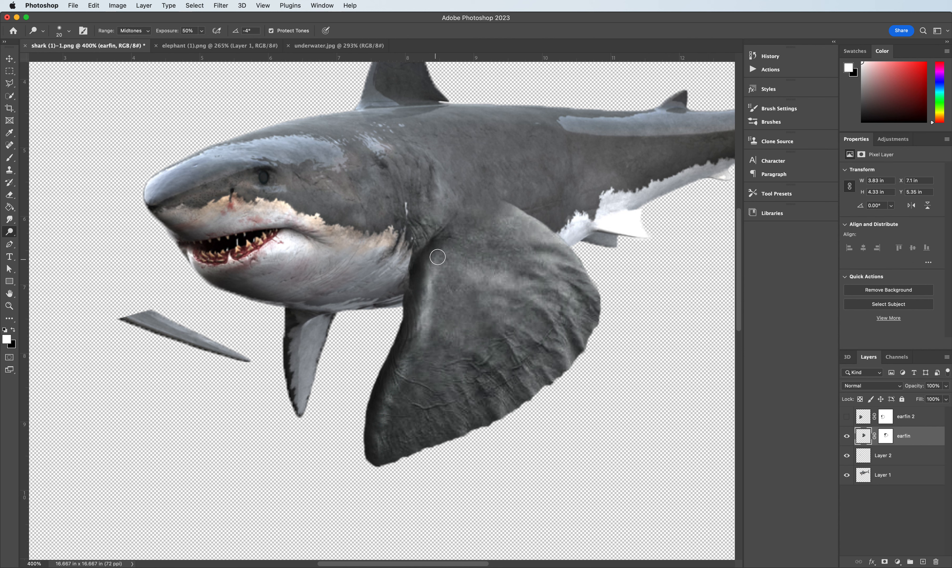
drag(418, 351, 402, 362)
Step: Set the Dodge tool's range to Shadows and lighten along the ear's front edge down to the lower tip
key(super+minus)
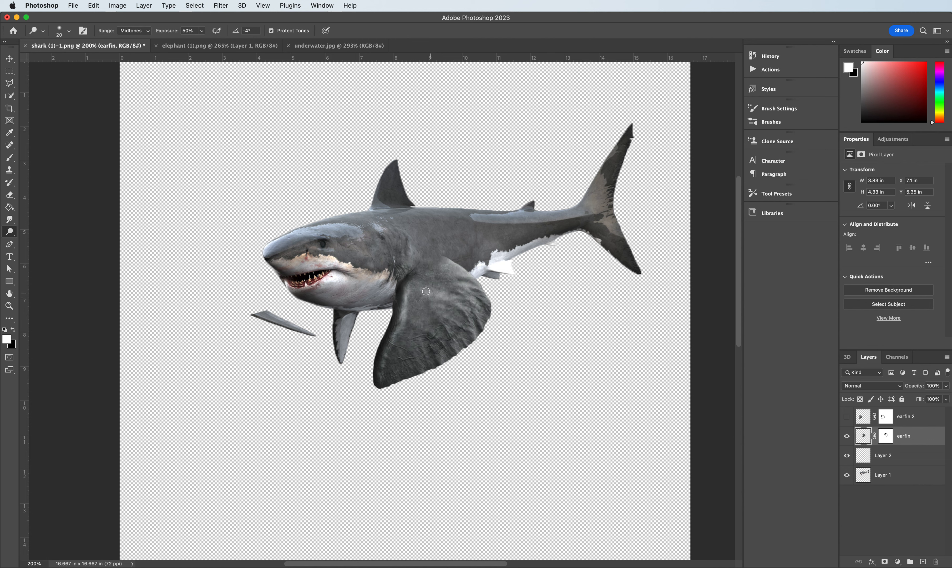
right_click(10, 234)
click(49, 230)
click(134, 31)
click(129, 23)
drag(404, 286, 375, 369)
mouse_move(388, 328)
mouse_down()
mouse_move(385, 331)
mouse_move(374, 384)
mouse_up()
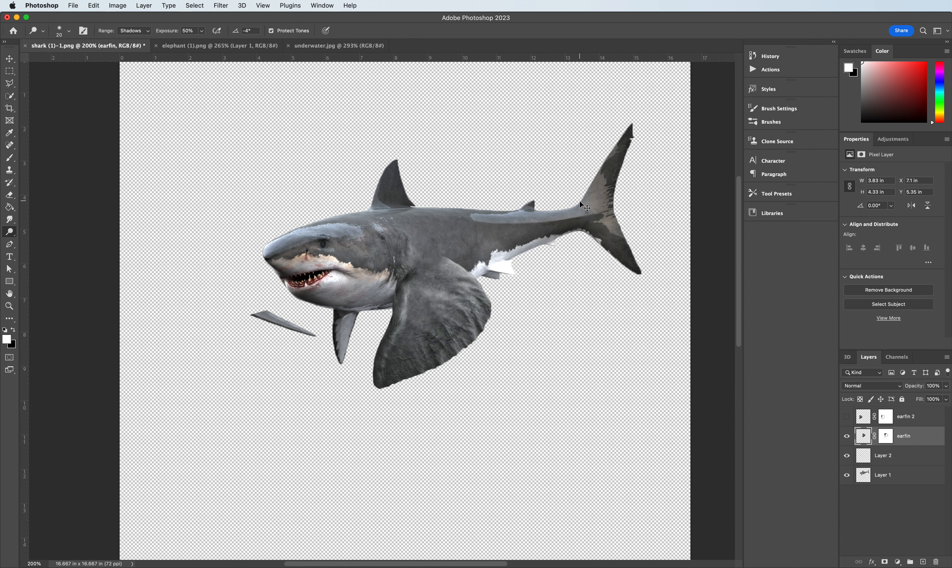
key(super+equal)
key(super+equal)
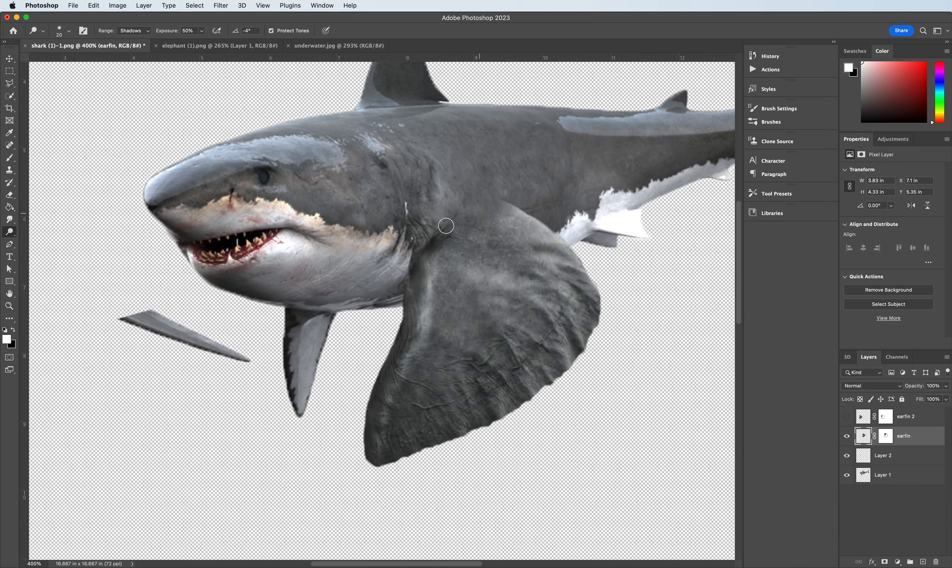
Step: Delete the layer holding the loose fin piece beneath the shark's snout
click(9, 71)
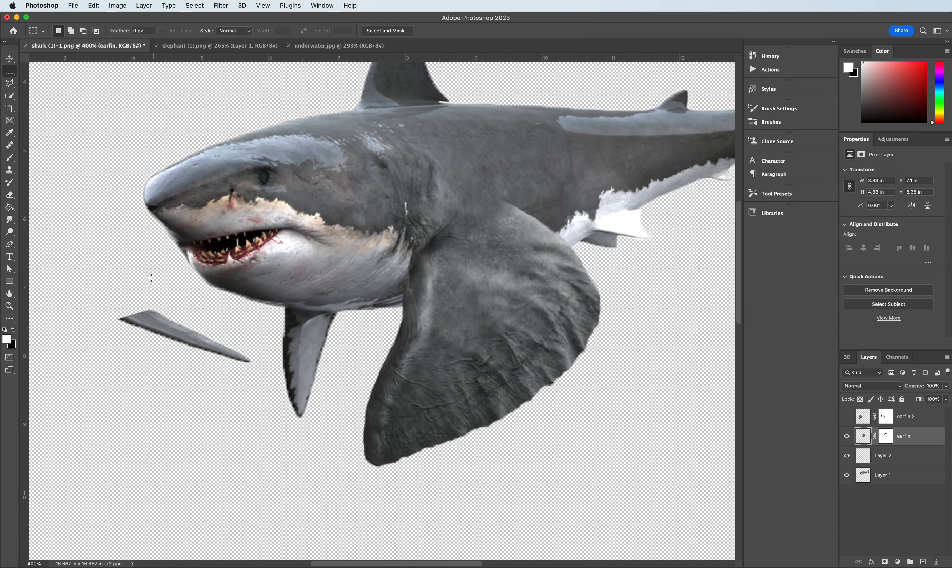
click(9, 58)
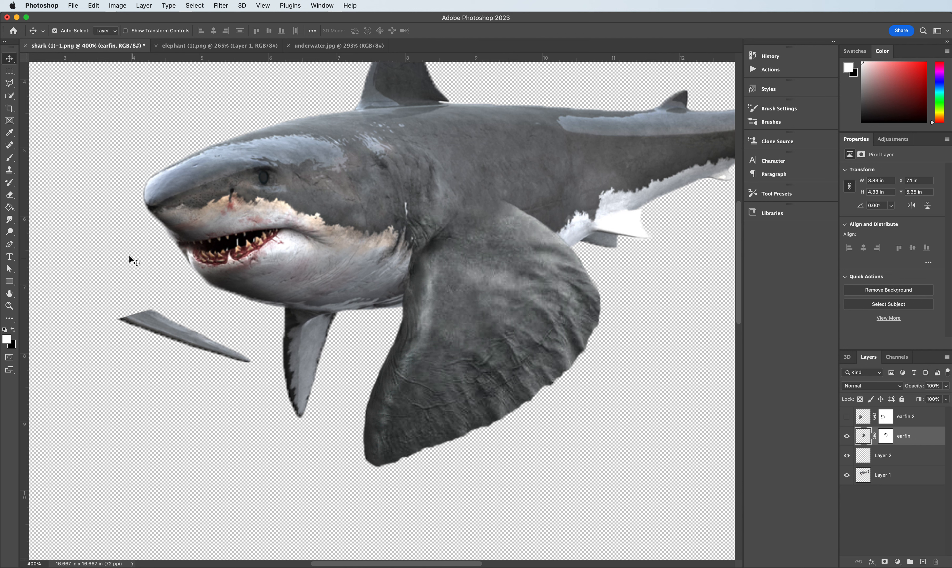
click(144, 316)
key(Delete)
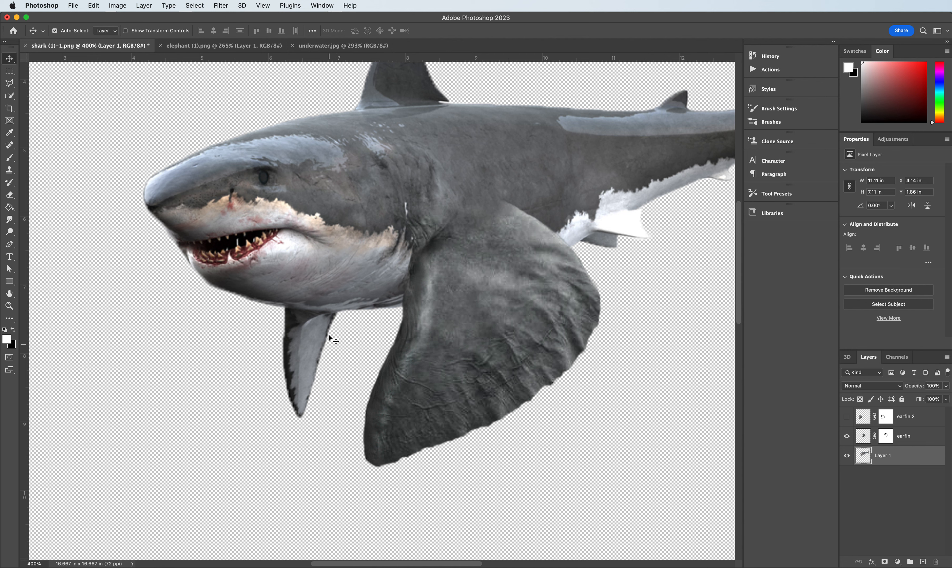
Step: Outline the shark's small lower fin with the Polygonal Lasso, copy it to a new layer and move the copy in front of the shark
click(9, 83)
click(279, 310)
click(306, 315)
click(342, 317)
click(310, 424)
click(297, 429)
click(284, 412)
click(273, 349)
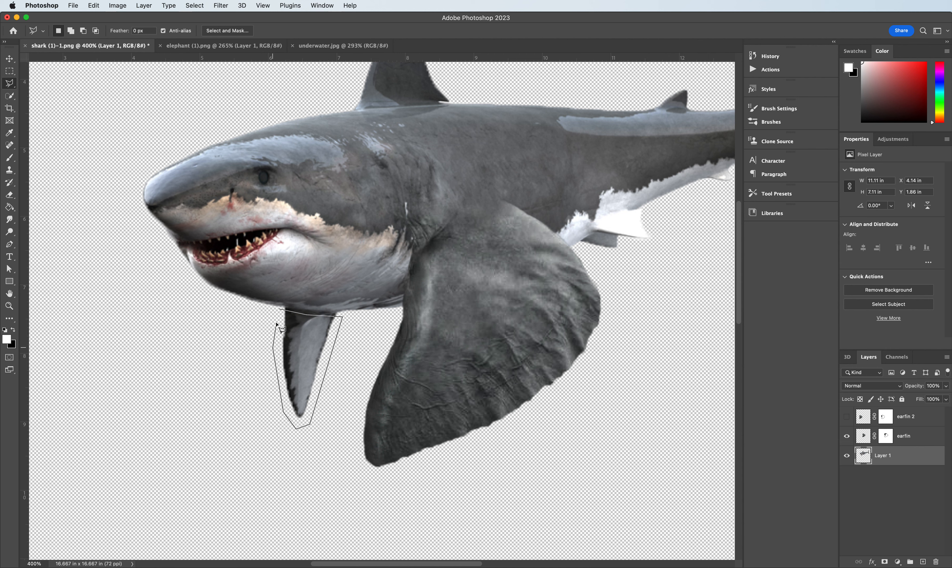
click(279, 309)
key(super+j)
key(v)
drag(293, 342, 86, 305)
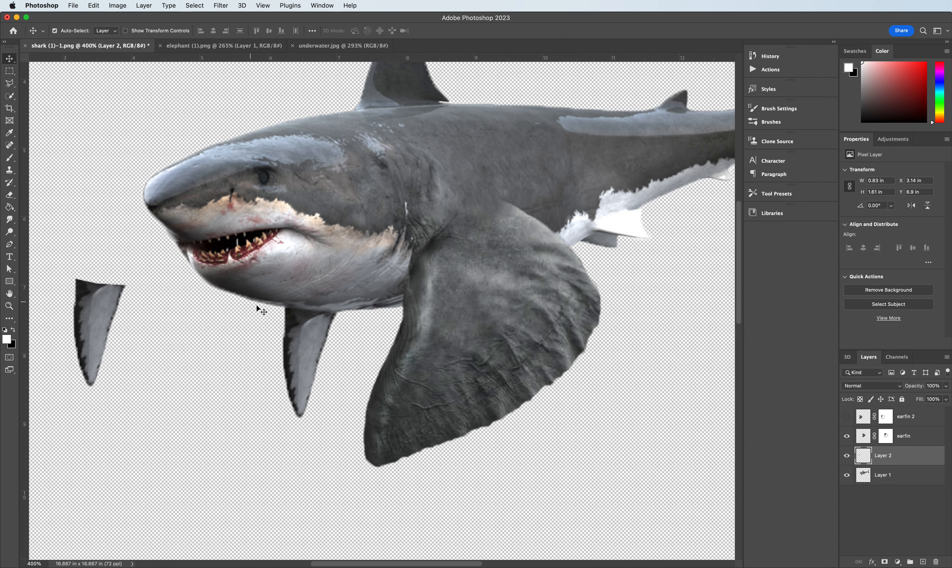
Step: Show the earfin 2 layer, scale it to about 66.38% and place it over the shark's small lower fin
click(848, 417)
drag(243, 329, 255, 291)
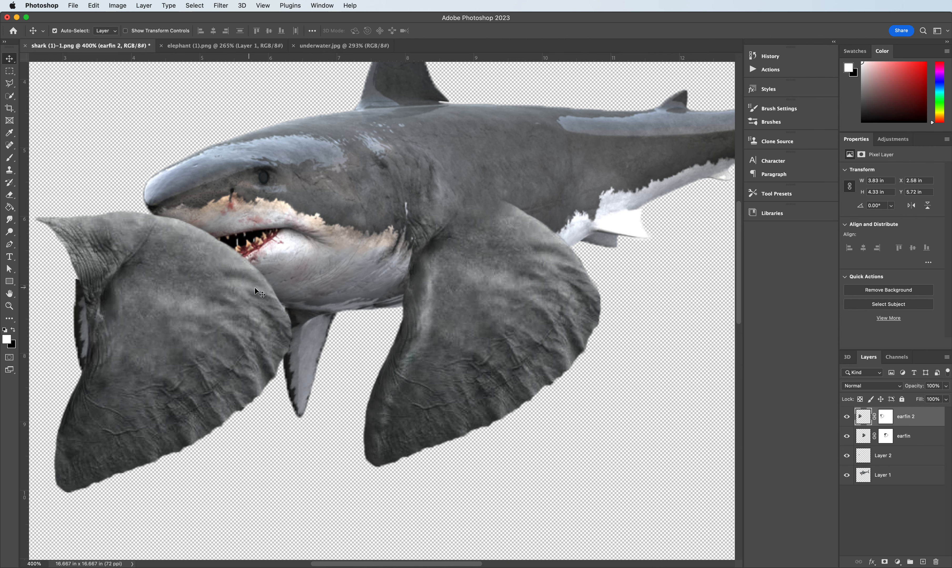
drag(209, 326, 287, 343)
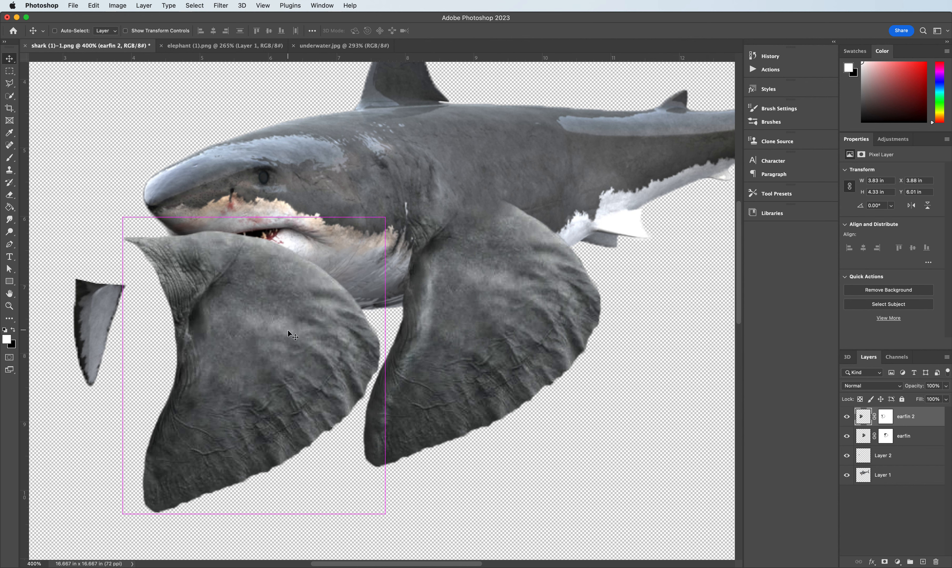
key(super+t)
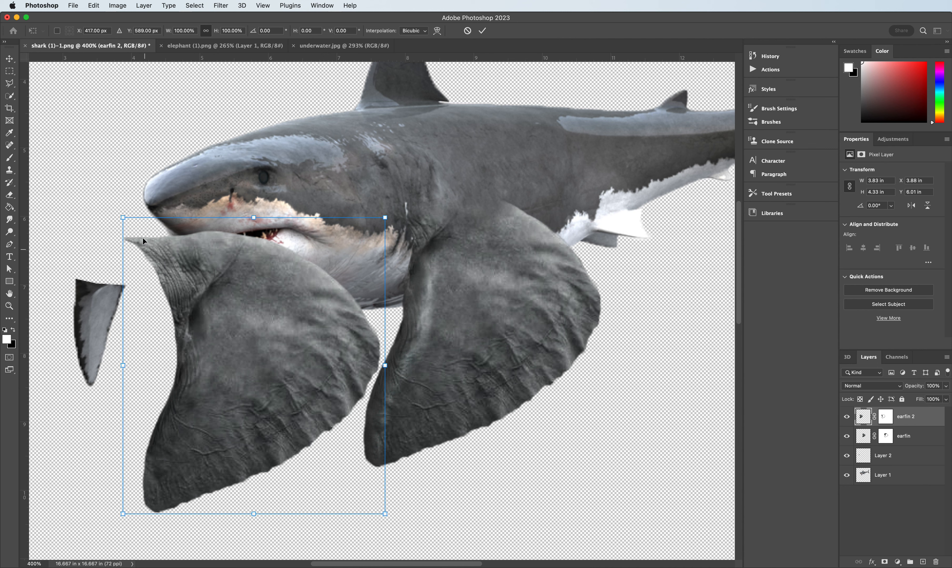
drag(125, 217, 211, 316)
drag(273, 386, 298, 324)
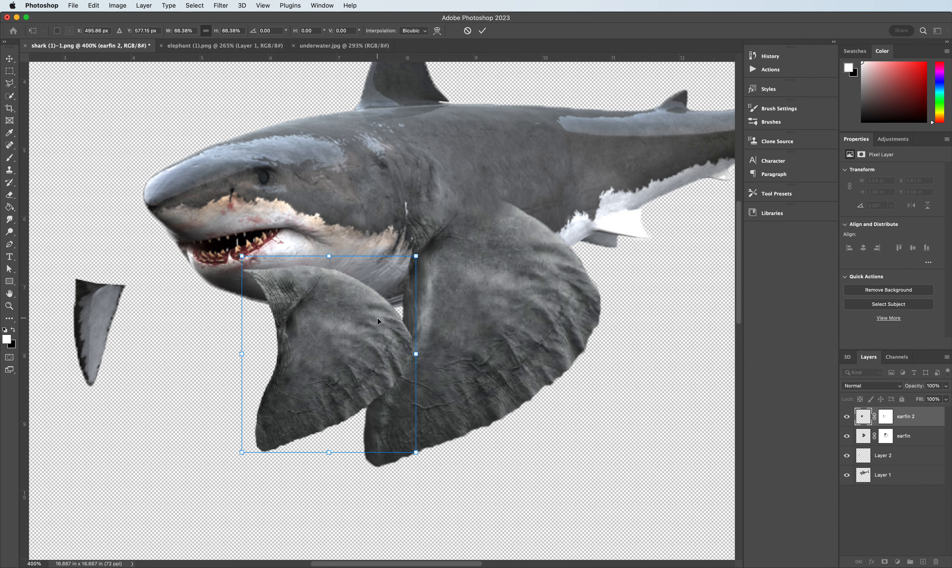
Step: Distort the earfin 2 ear by pulling its corners inward to narrow and slant it, and apply the transformation
right_click(332, 350)
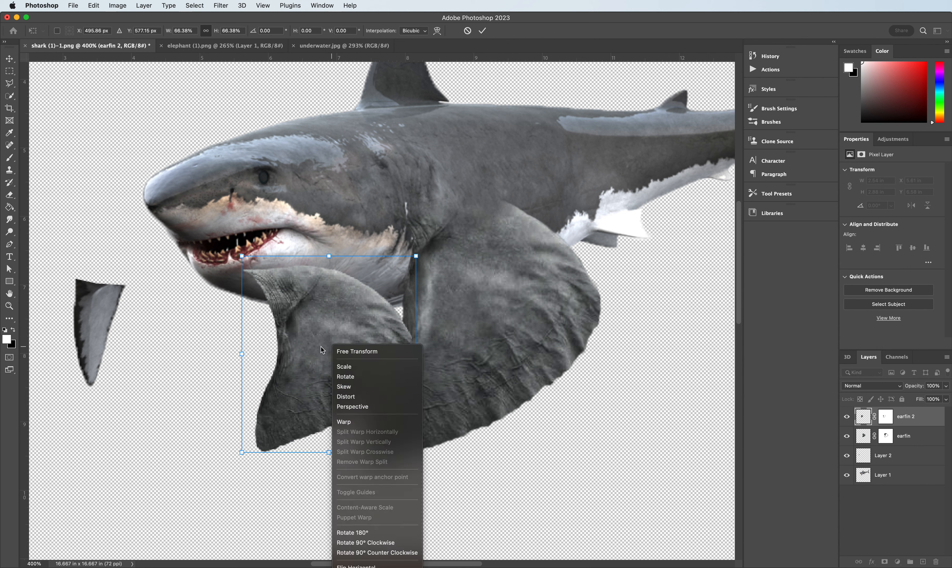
click(351, 397)
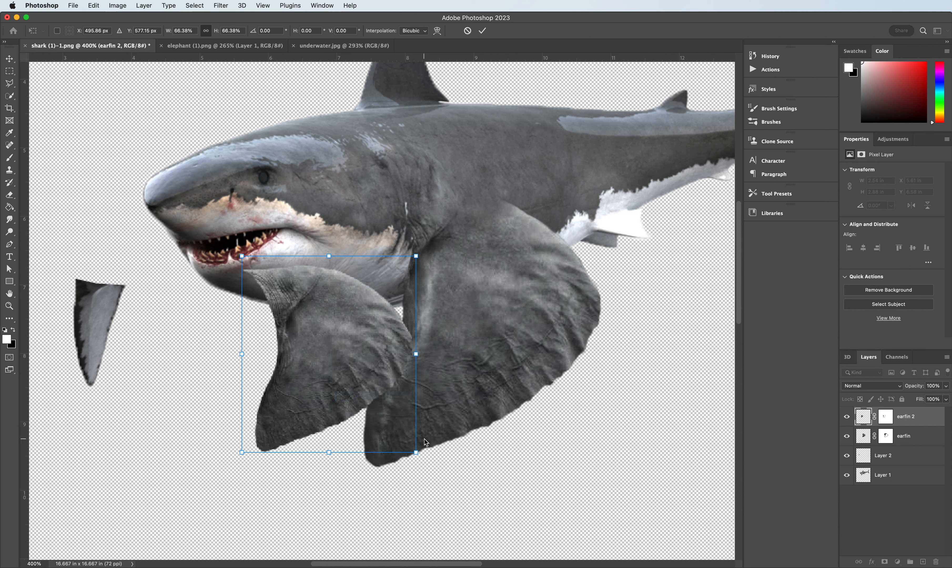
drag(418, 455, 417, 429)
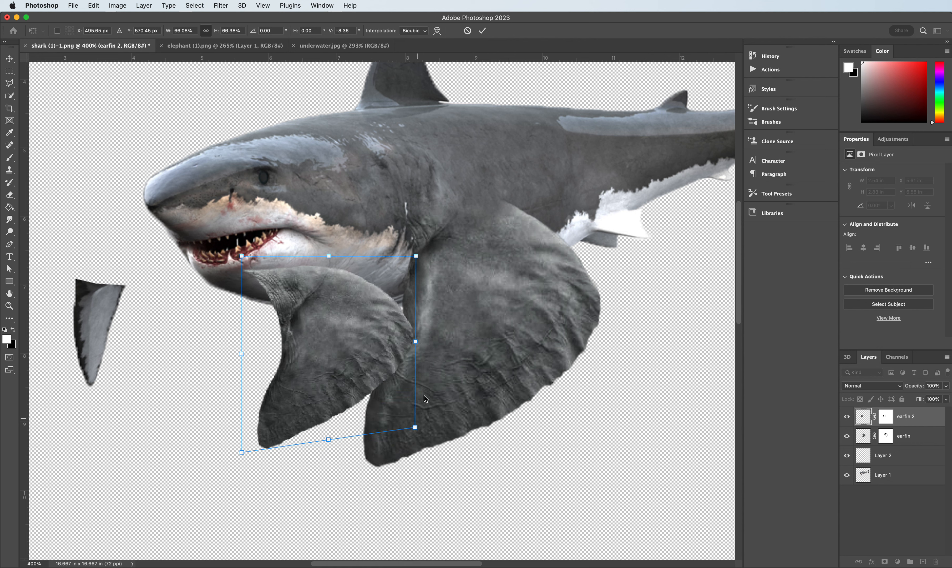
drag(416, 256, 391, 247)
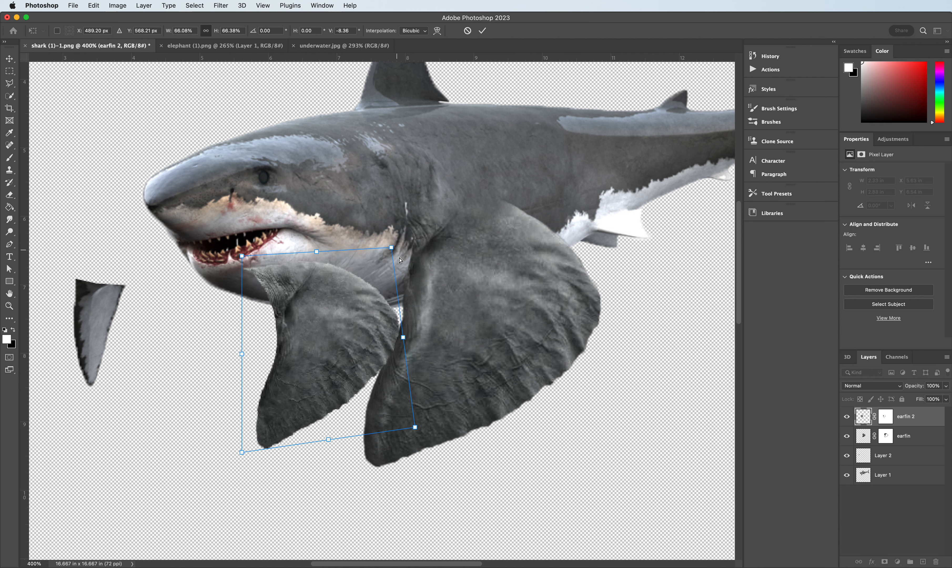
drag(415, 428, 407, 415)
drag(242, 452, 251, 452)
drag(240, 256, 250, 259)
mouse_move(358, 348)
mouse_down()
mouse_move(365, 333)
mouse_move(333, 275)
mouse_move(349, 351)
mouse_move(412, 322)
mouse_move(350, 355)
mouse_up()
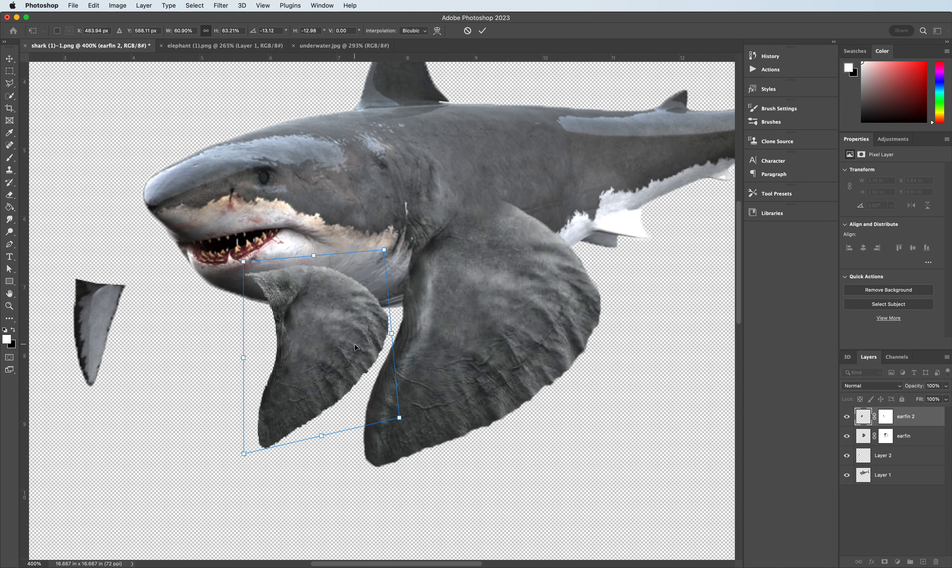
click(339, 293)
key(super+minus)
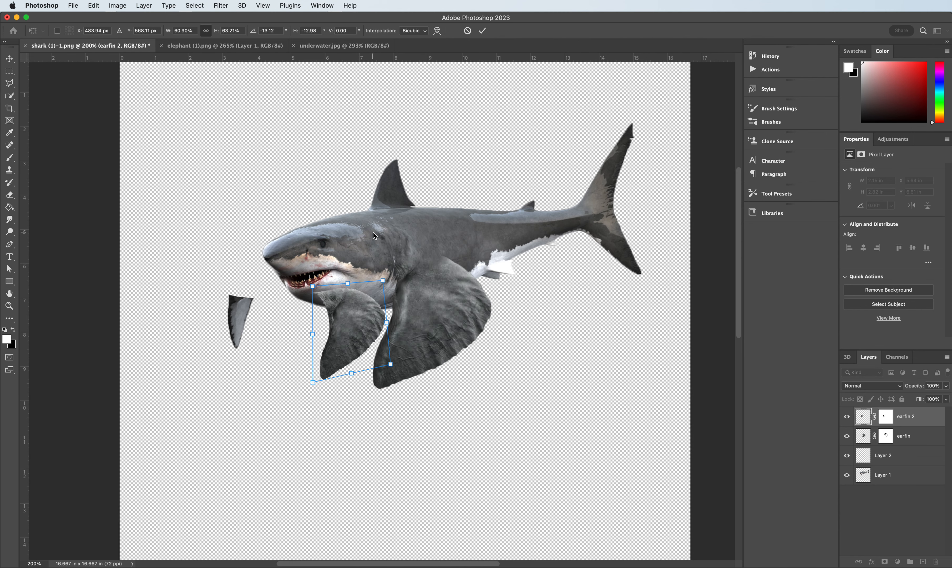
key(super+plus)
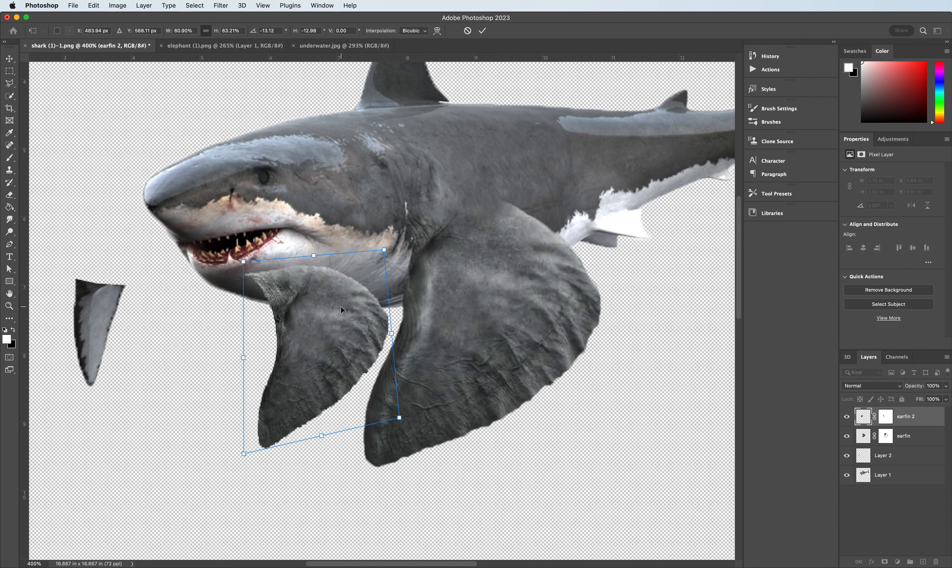
key(Return)
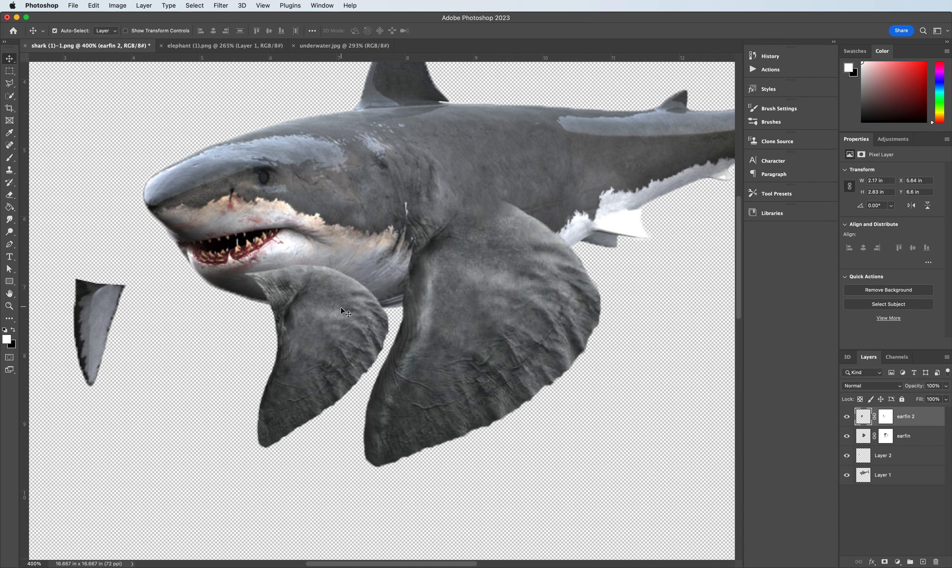
Step: Erase on the earfin 2 layer mask to hide the ear's upper part overlapping the shark's jaw and belly
click(886, 421)
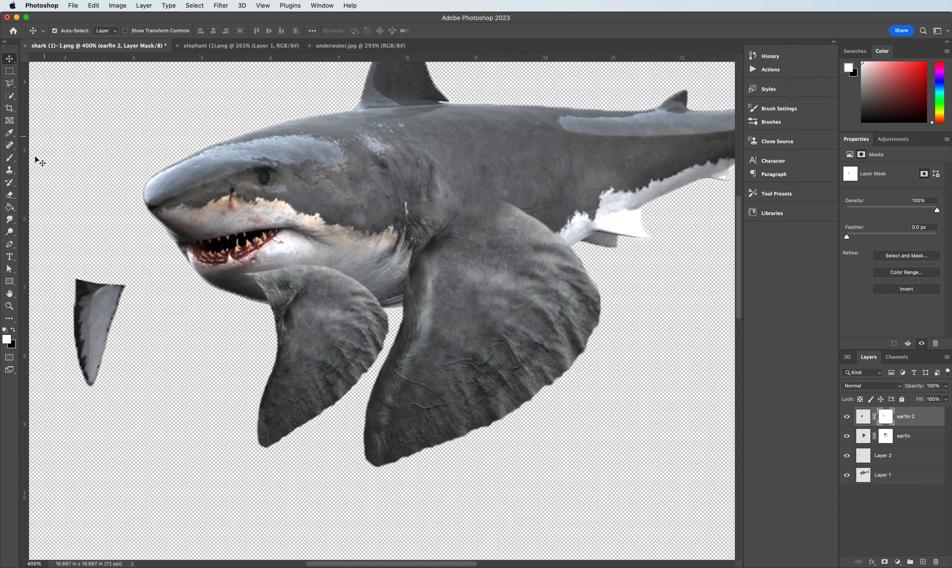
click(10, 196)
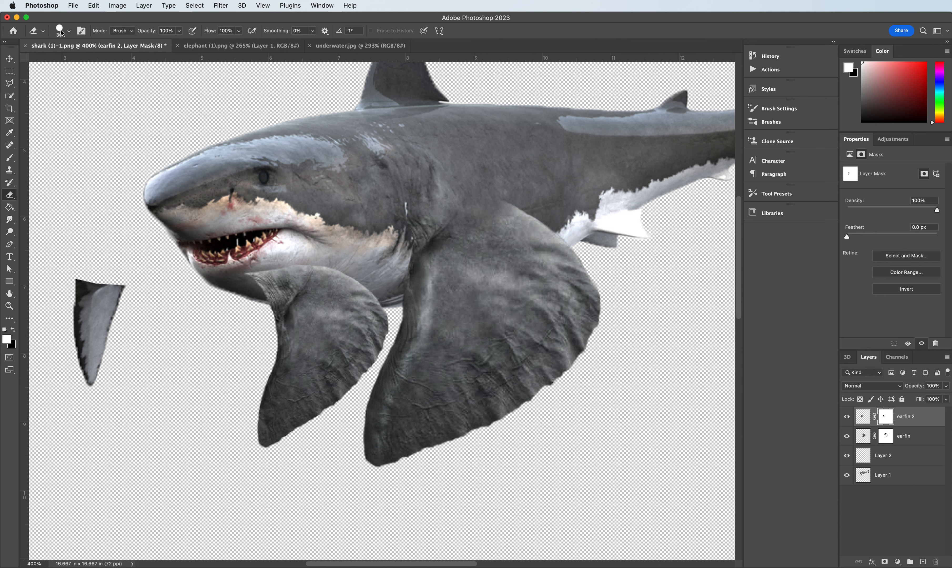
mouse_move(248, 277)
mouse_down()
mouse_move(329, 277)
mouse_move(267, 286)
mouse_move(340, 284)
mouse_move(268, 282)
mouse_move(305, 294)
mouse_move(366, 289)
mouse_move(351, 282)
mouse_move(379, 291)
mouse_move(345, 290)
mouse_move(373, 297)
mouse_move(344, 304)
mouse_move(319, 298)
mouse_move(329, 291)
mouse_move(266, 291)
mouse_move(347, 291)
mouse_move(324, 295)
mouse_move(341, 283)
mouse_move(300, 285)
mouse_move(268, 262)
mouse_up()
Step: Paint white on the earfin 2 mask with a 20 px brush at 100% opacity to restore the ear's top edge below the belly
click(8, 163)
key(bracketleft)
key(bracketleft)
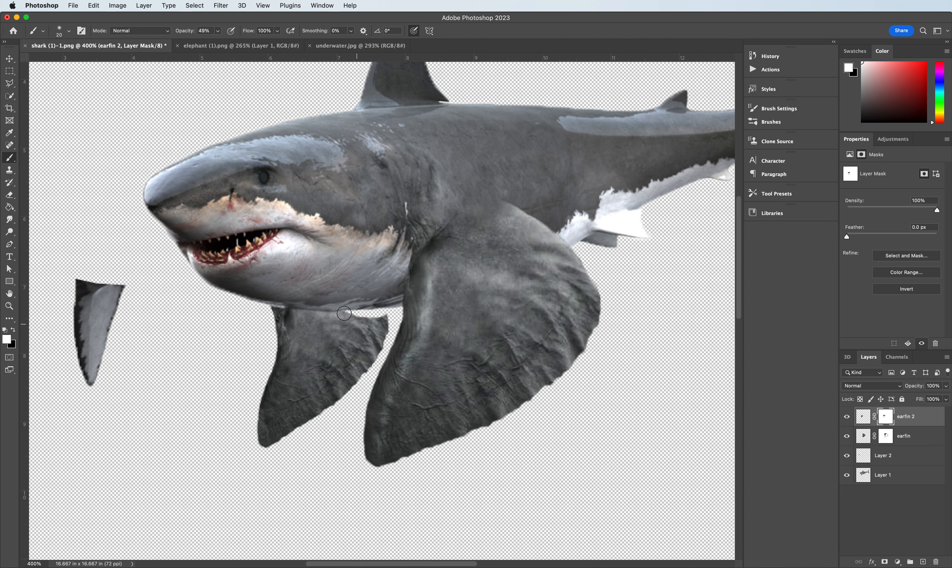
click(218, 30)
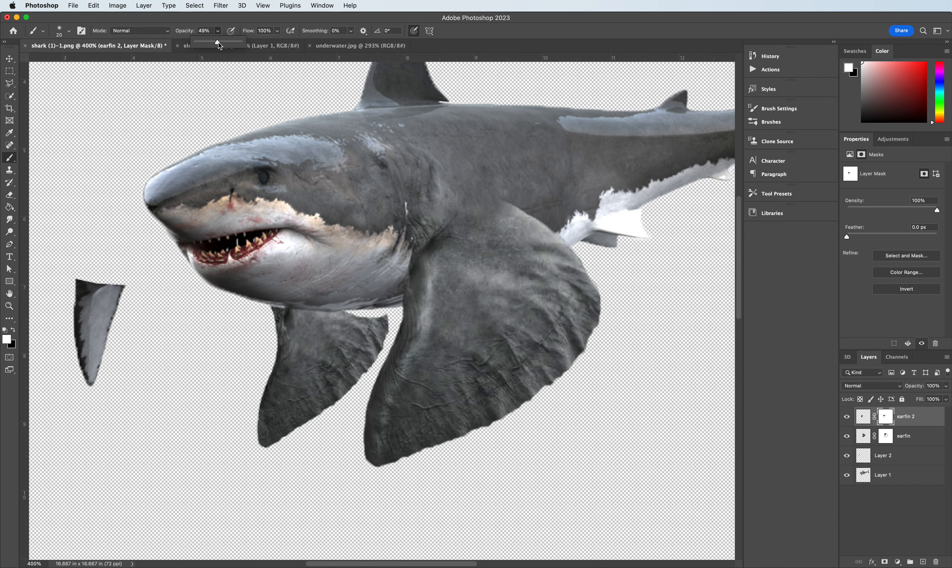
click(69, 31)
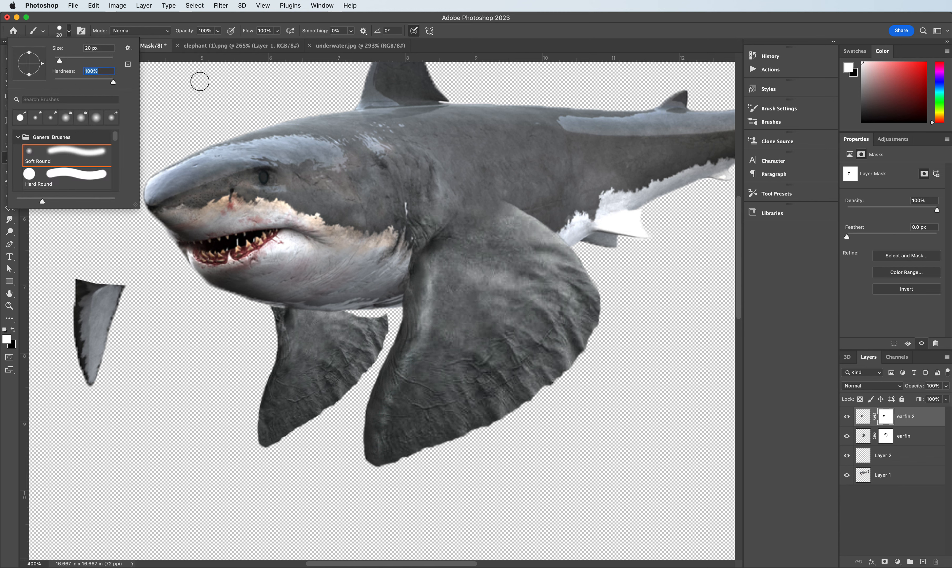
click(345, 320)
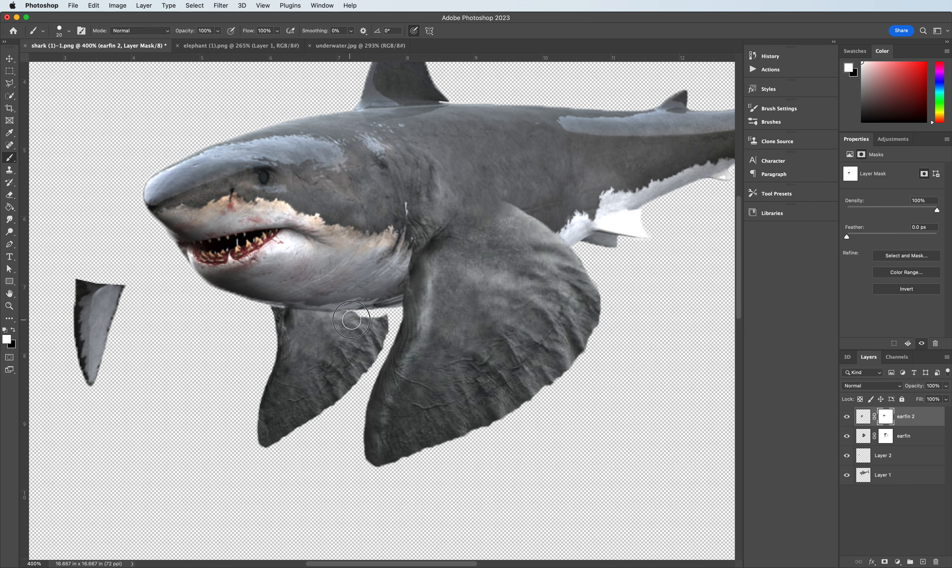
mouse_move(361, 320)
mouse_down()
mouse_move(384, 316)
mouse_move(376, 318)
mouse_up()
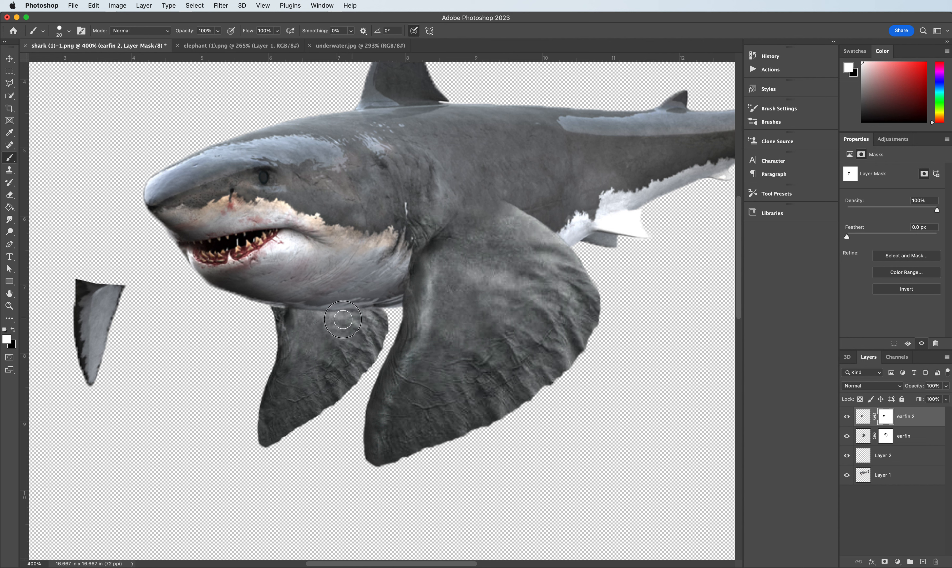
key(bracketleft)
Step: Move the copied shark fin closer to the smaller ear fin as a shading reference
click(10, 59)
drag(98, 314, 194, 346)
key(super+equal)
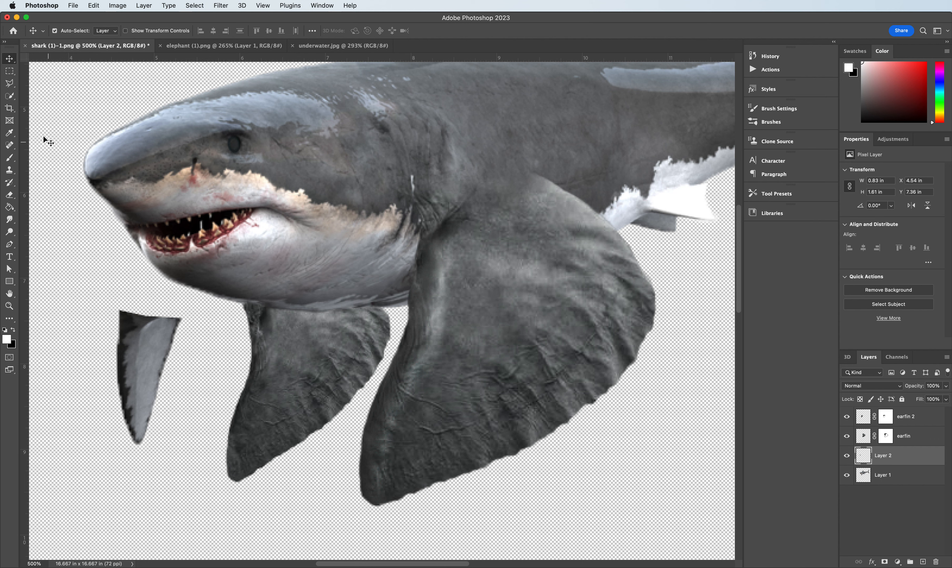
Step: Select the inner area of the smaller ear fin with the freehand Lasso, giving it a jagged front boundary like the reference fin
drag(10, 83, 52, 87)
click(52, 87)
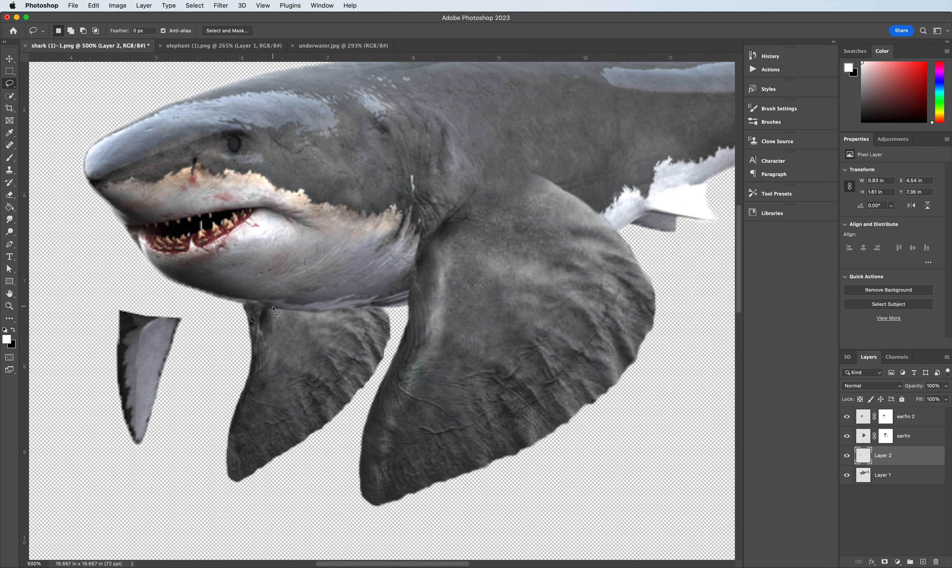
mouse_move(272, 306)
mouse_down()
mouse_move(273, 332)
mouse_move(259, 347)
mouse_move(270, 353)
mouse_move(246, 408)
mouse_move(258, 416)
mouse_move(238, 445)
mouse_move(242, 472)
mouse_move(337, 416)
mouse_move(386, 338)
mouse_move(367, 303)
mouse_move(272, 306)
mouse_up()
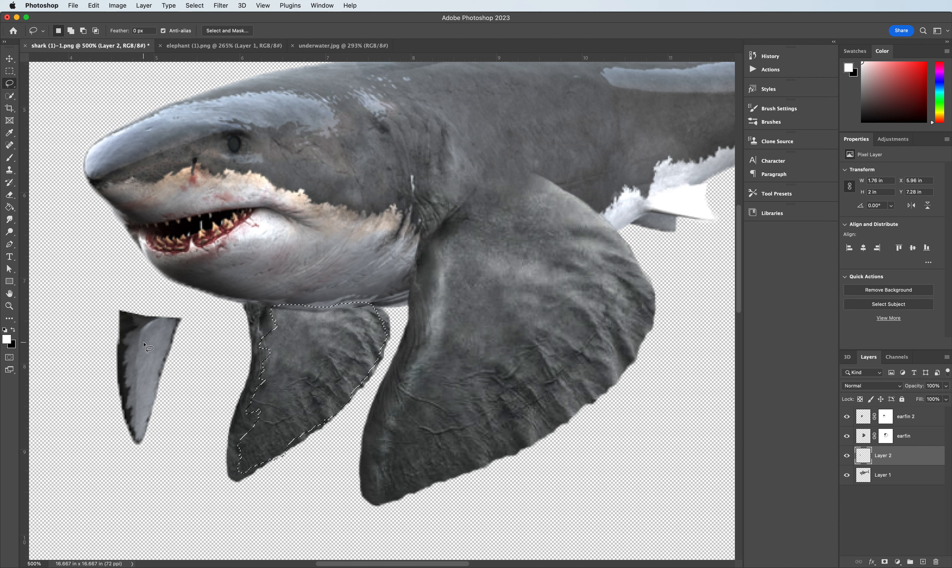
click(118, 6)
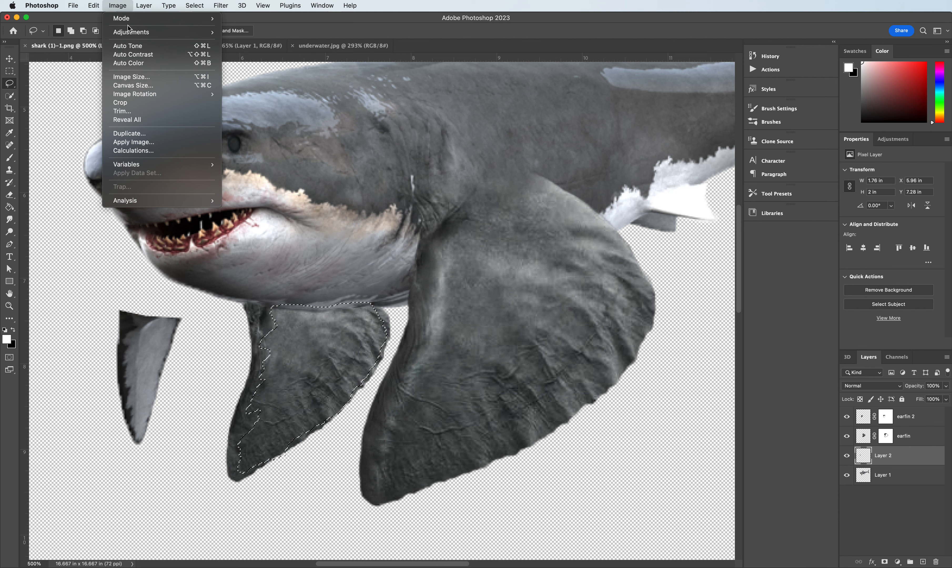
mouse_move(129, 31)
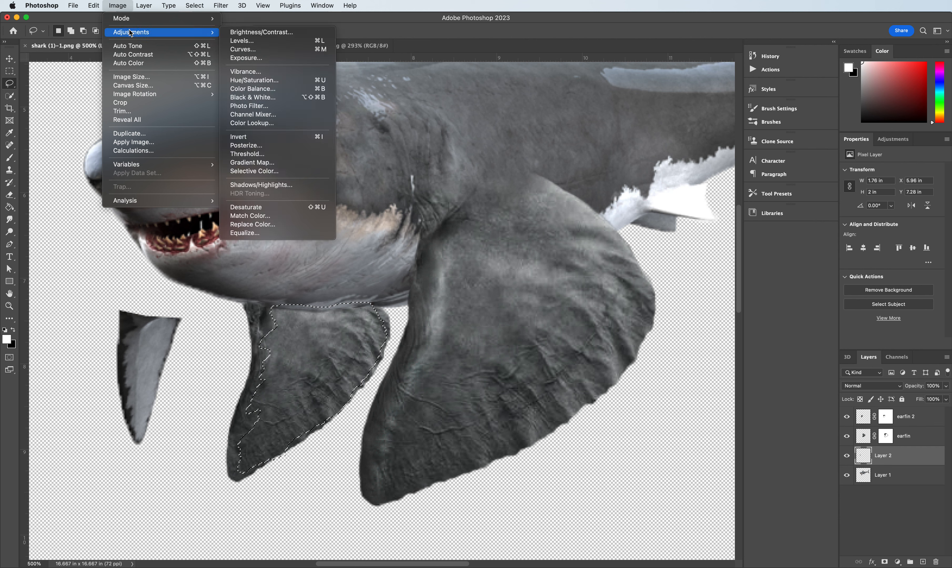
click(270, 85)
click(595, 235)
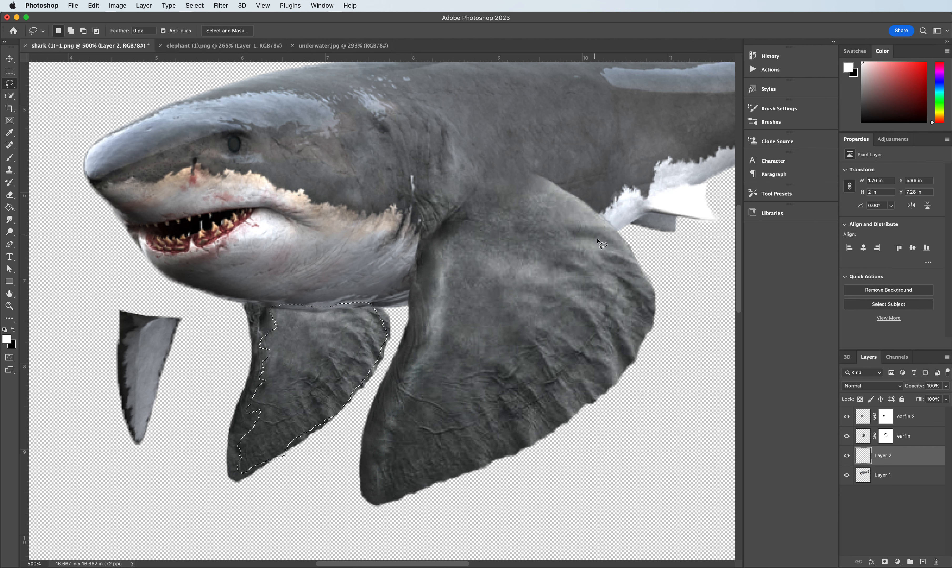
Step: Raise the lightness of the selected inner area of the earfin 2 layer with a Hue/Saturation adjustment
click(864, 417)
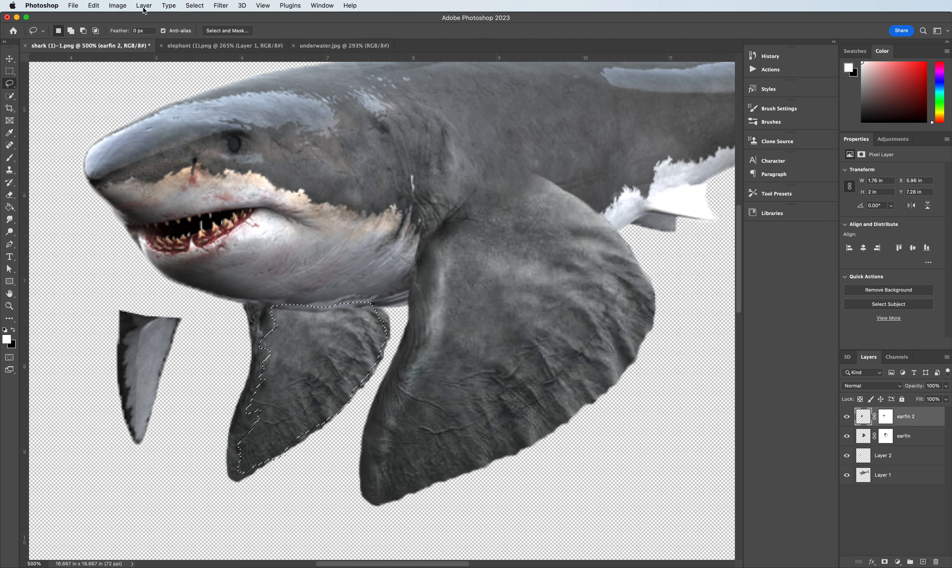
click(120, 6)
mouse_move(144, 34)
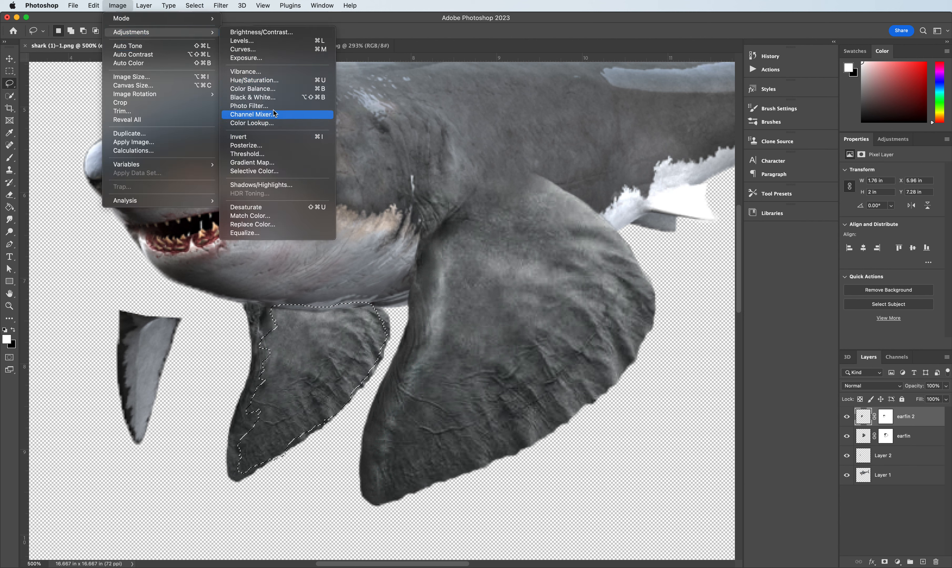
click(271, 81)
drag(342, 200, 558, 124)
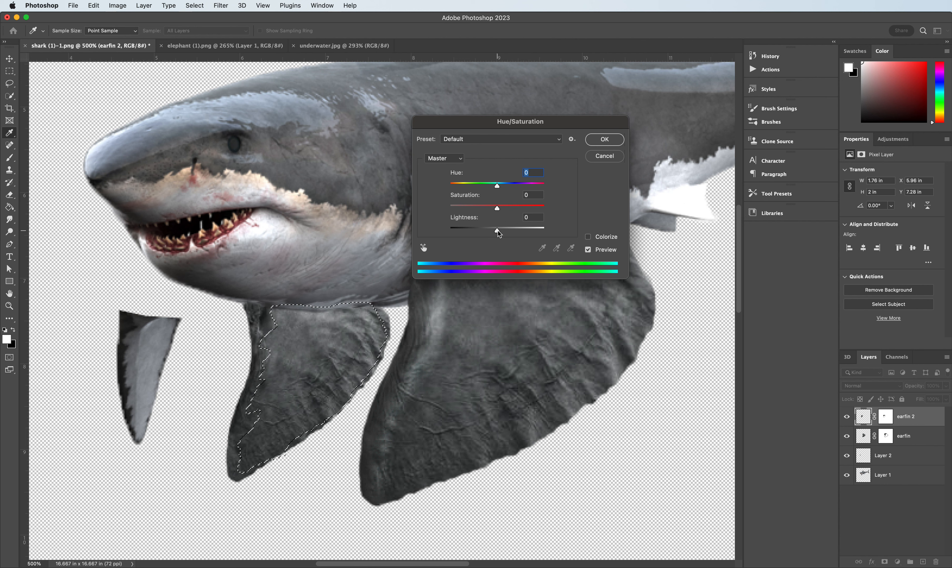
drag(498, 230, 514, 232)
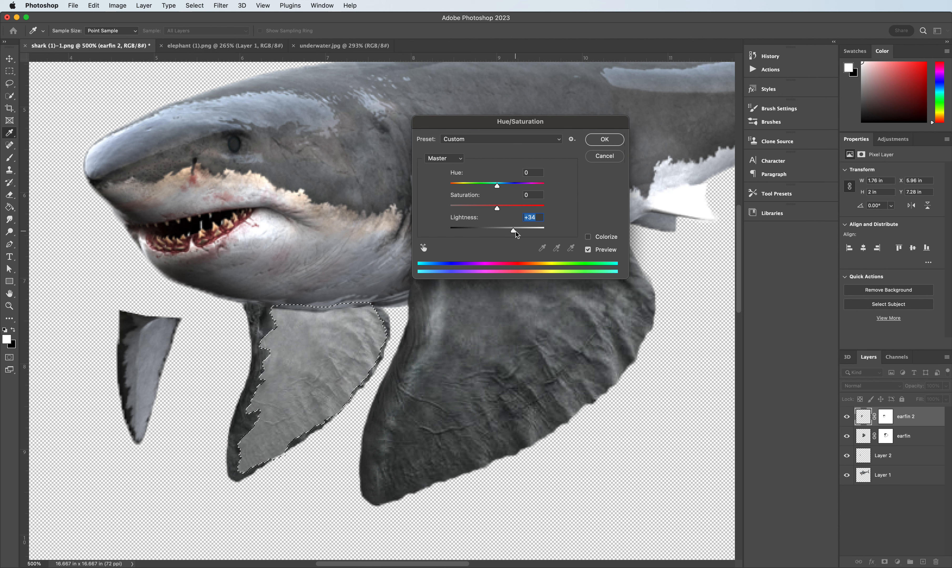
drag(515, 231, 506, 231)
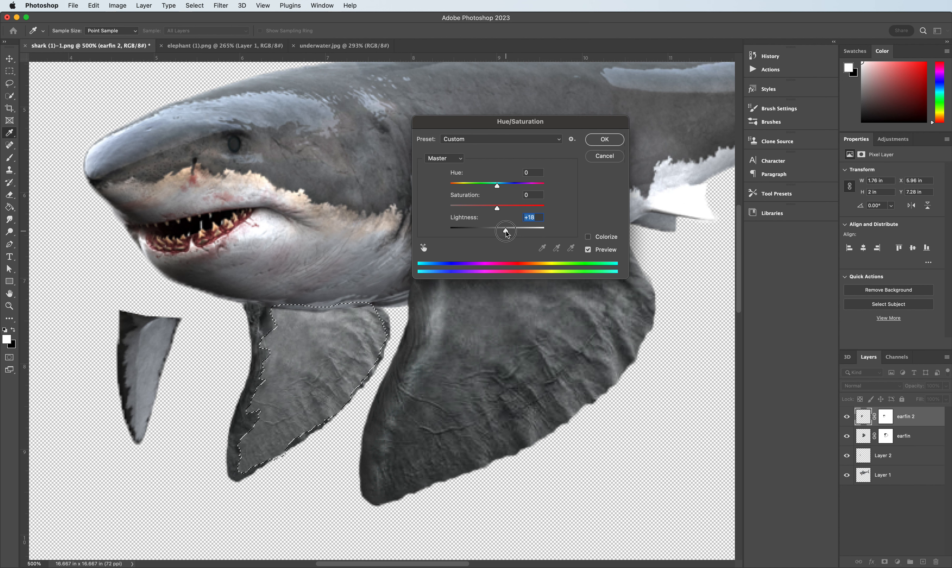
drag(506, 232, 508, 232)
click(605, 139)
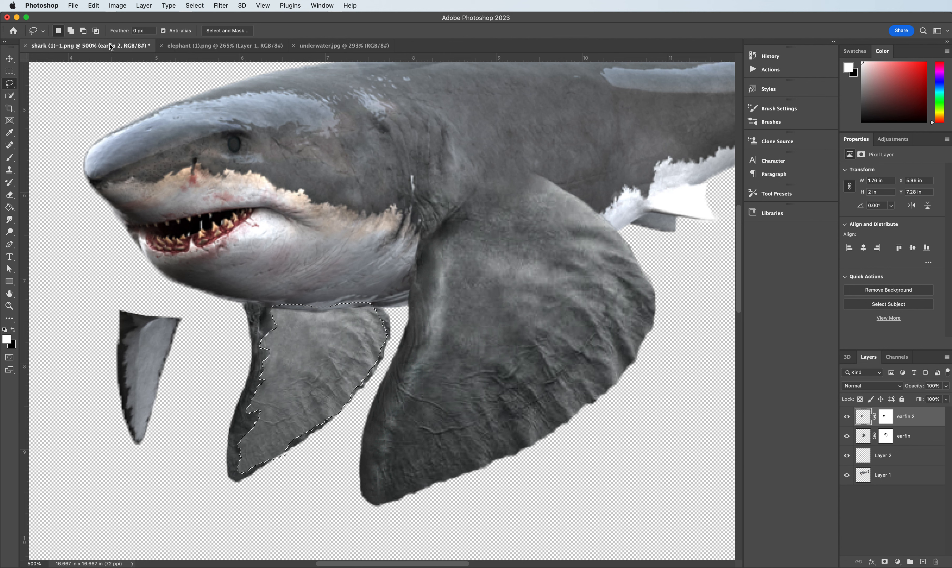
Step: Apply Brightness/Contrast to the selected inner area of earfin 2 with brightness 30 and contrast 60, and deselect
click(117, 5)
mouse_move(135, 32)
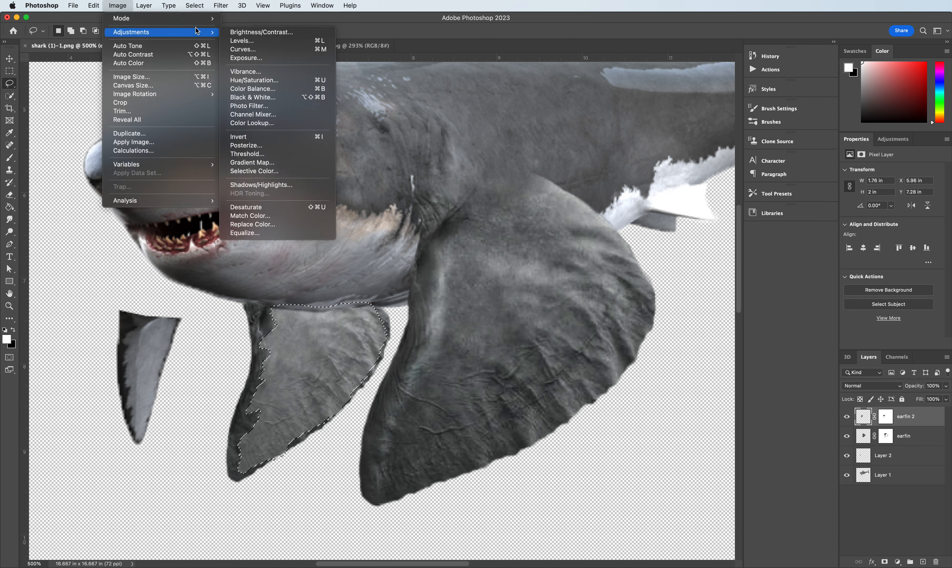
click(234, 33)
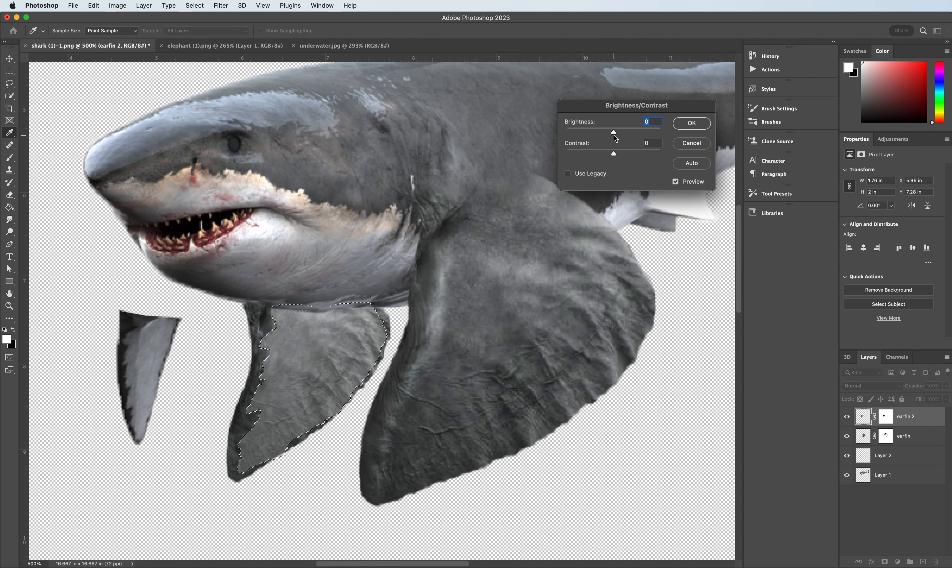
drag(614, 133, 625, 134)
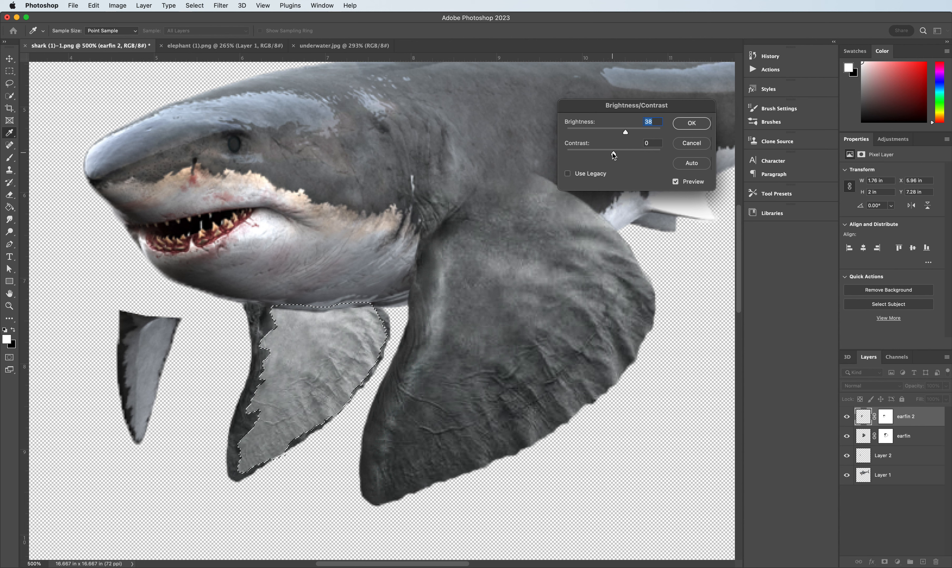
drag(614, 155, 635, 154)
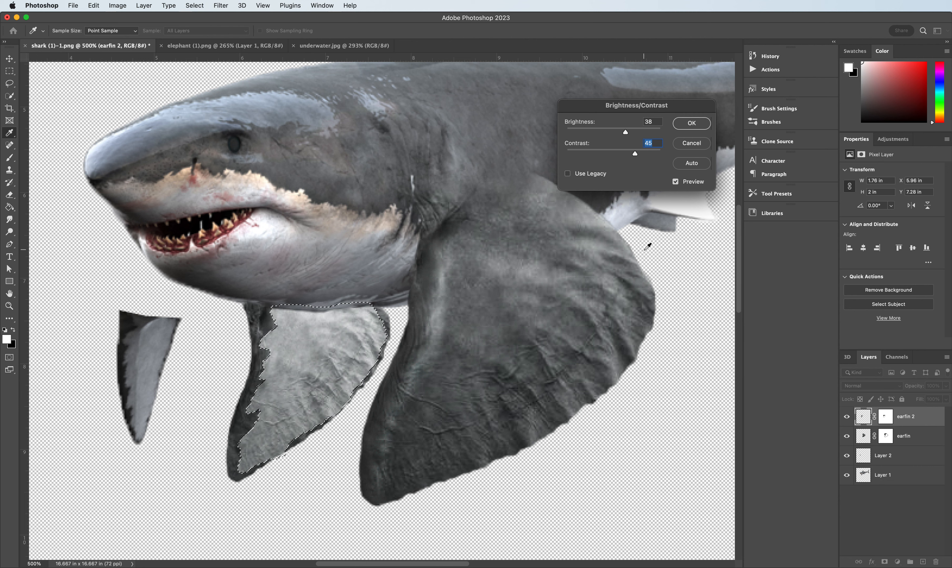
mouse_move(635, 154)
mouse_down()
mouse_move(656, 160)
mouse_move(643, 161)
mouse_up()
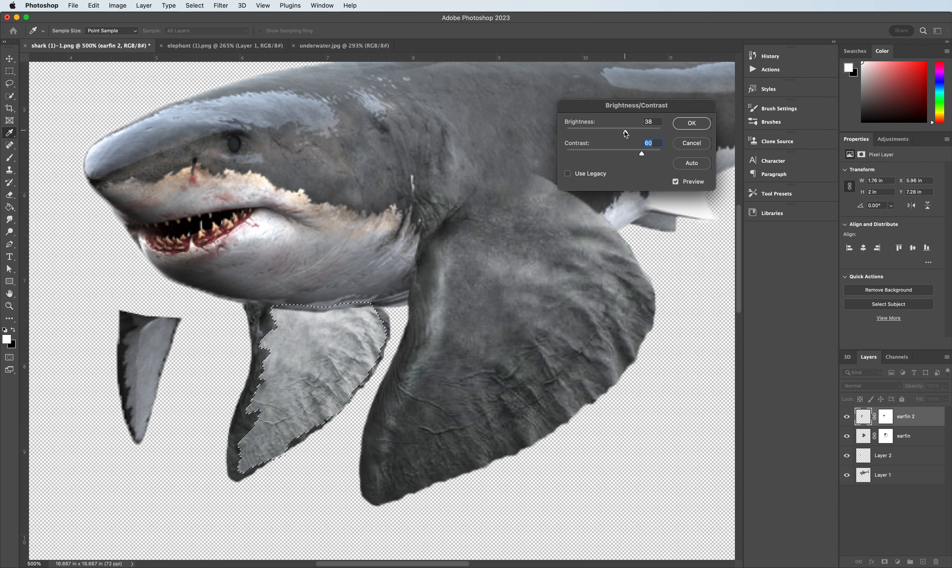
drag(625, 131, 624, 132)
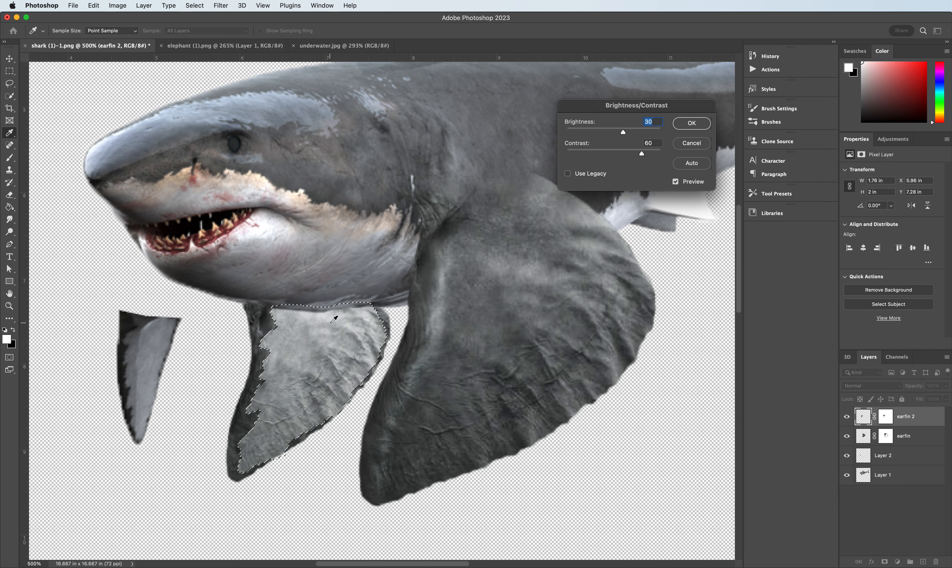
click(691, 123)
key(l)
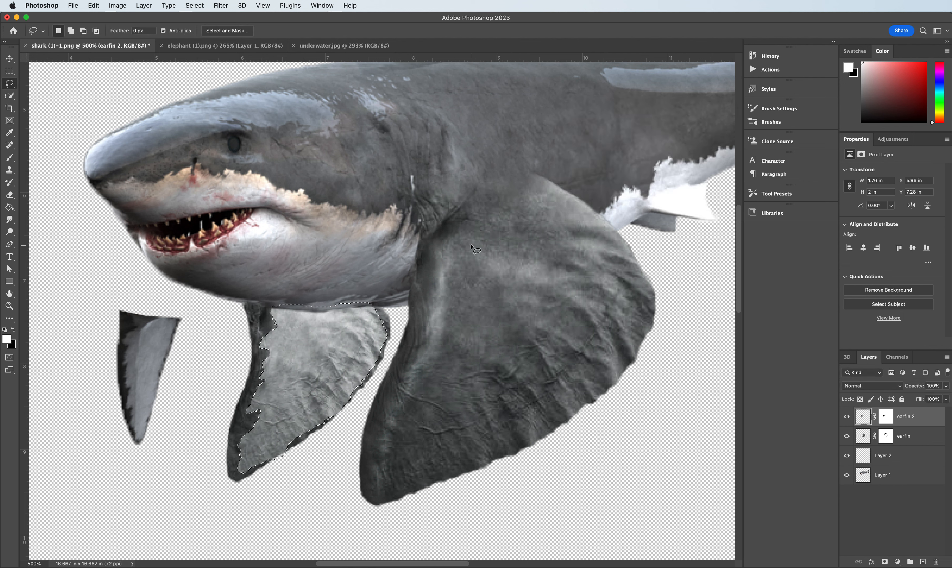
key(ctrl+d)
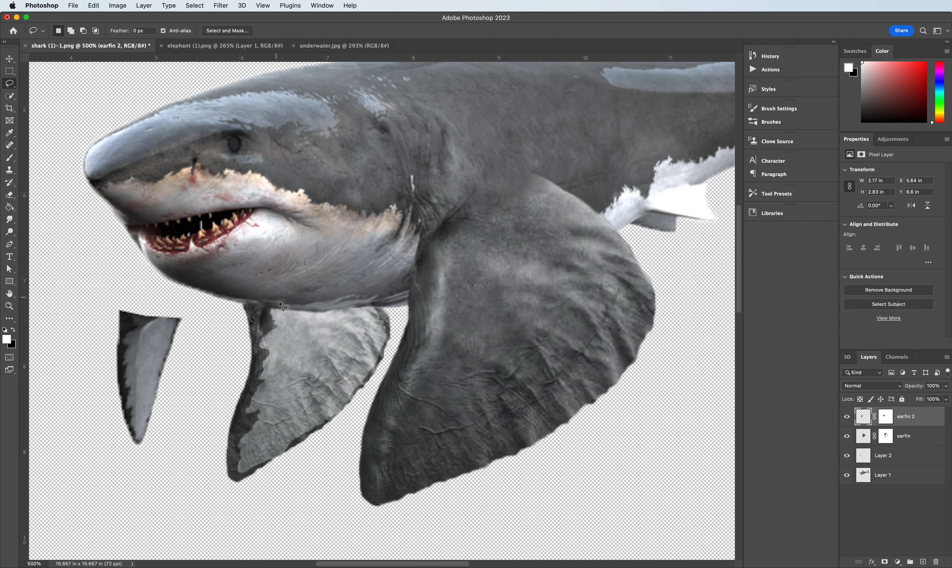
Step: Burn the highlights along the smaller ear fin's upper edge below the belly with a 20 px brush at 50% exposure
click(8, 224)
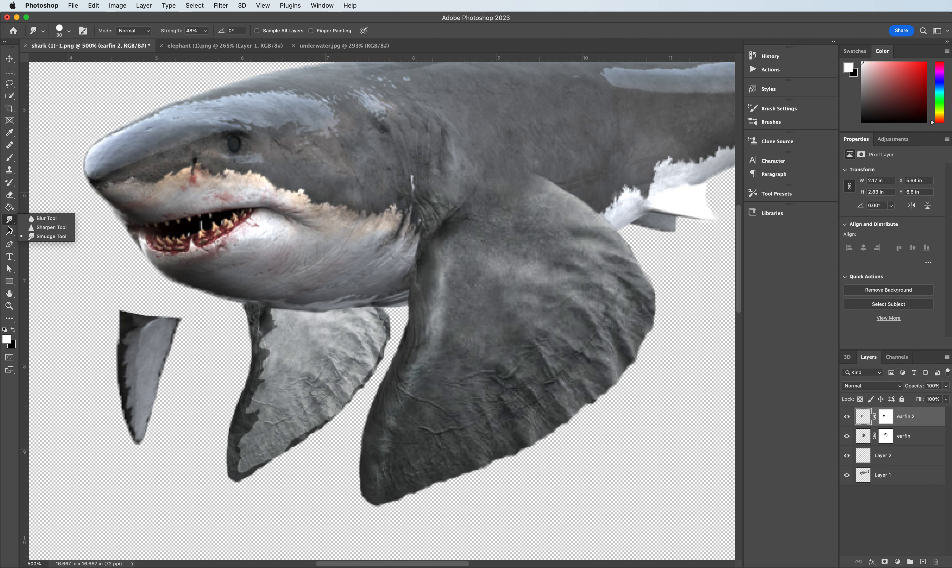
click(10, 234)
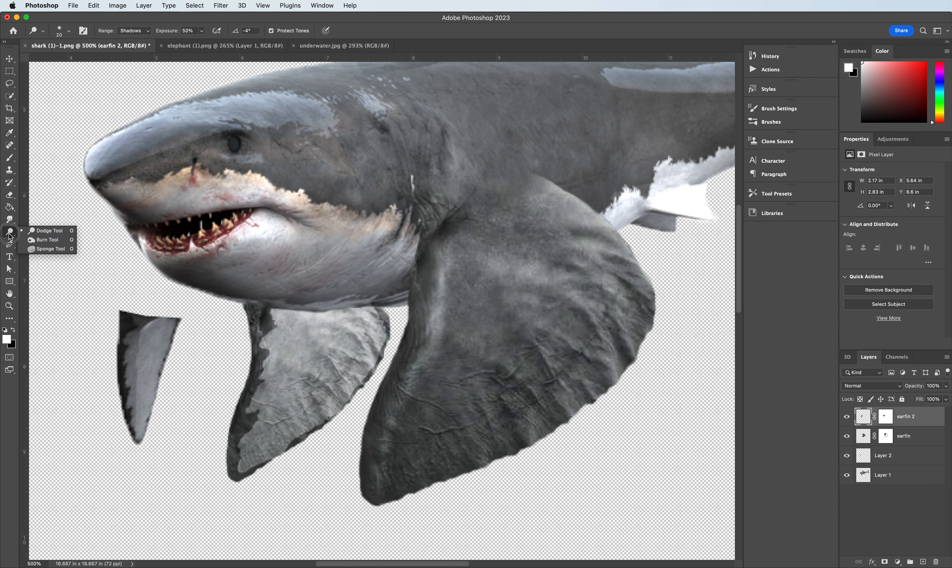
click(47, 240)
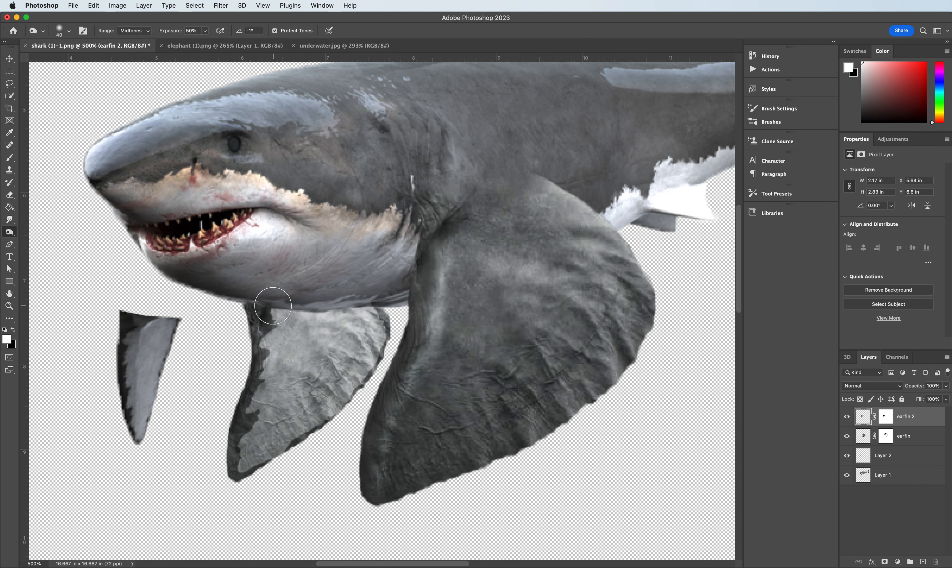
key(bracketleft)
key(bracketleft)
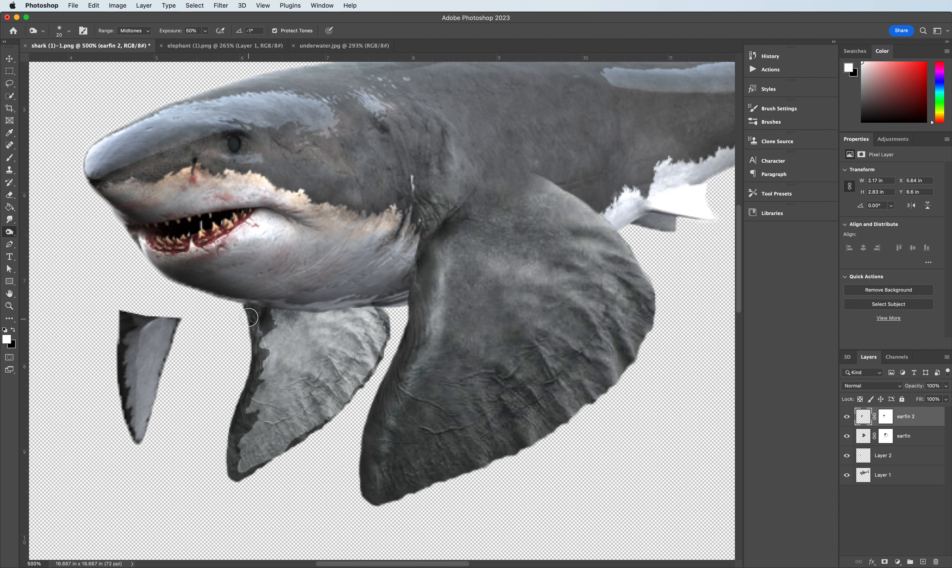
click(136, 31)
click(132, 40)
mouse_move(274, 318)
mouse_down()
mouse_move(342, 315)
mouse_move(301, 314)
mouse_move(367, 303)
mouse_up()
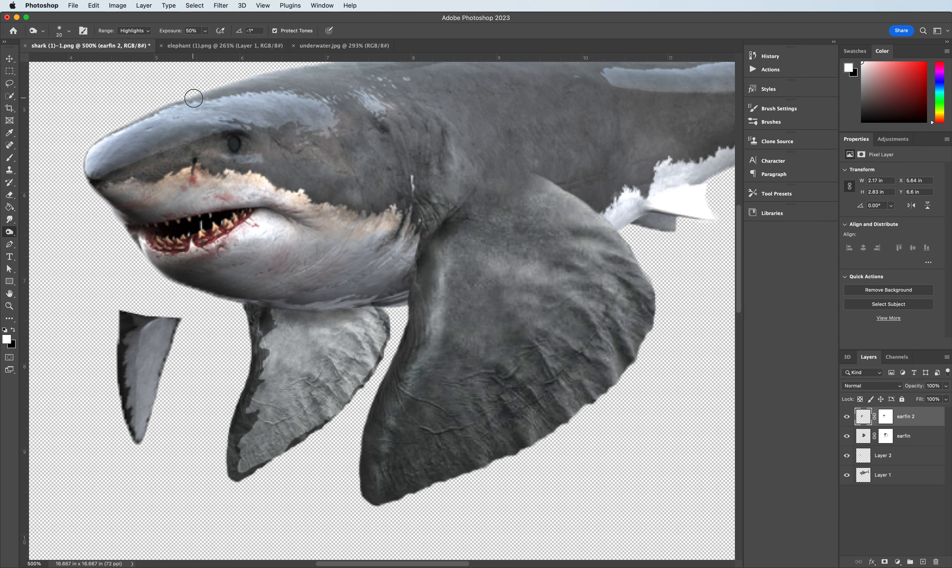
Step: Burn the midtones along the smaller ear fin's top and jagged front boundary with 30 and 25 px brushes at 50% exposure
click(138, 32)
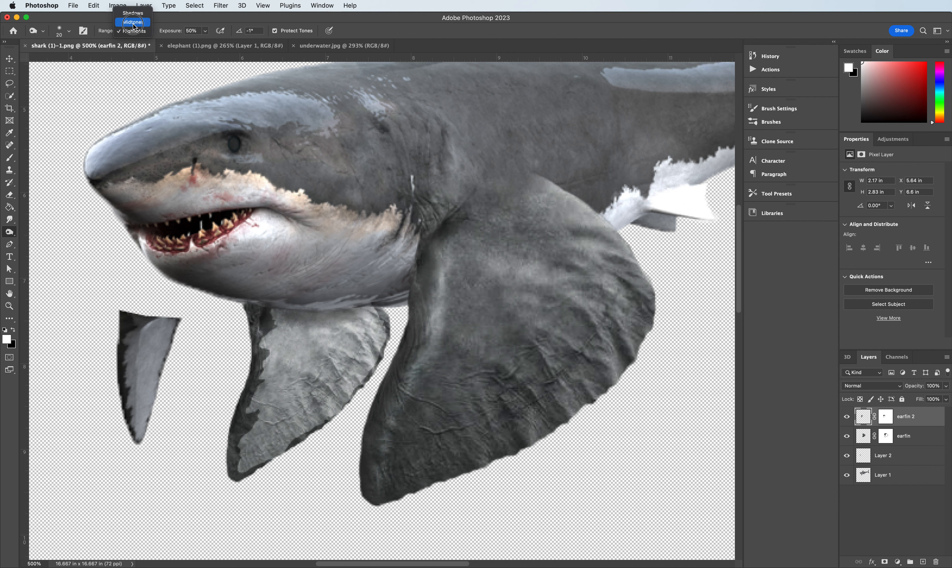
click(133, 23)
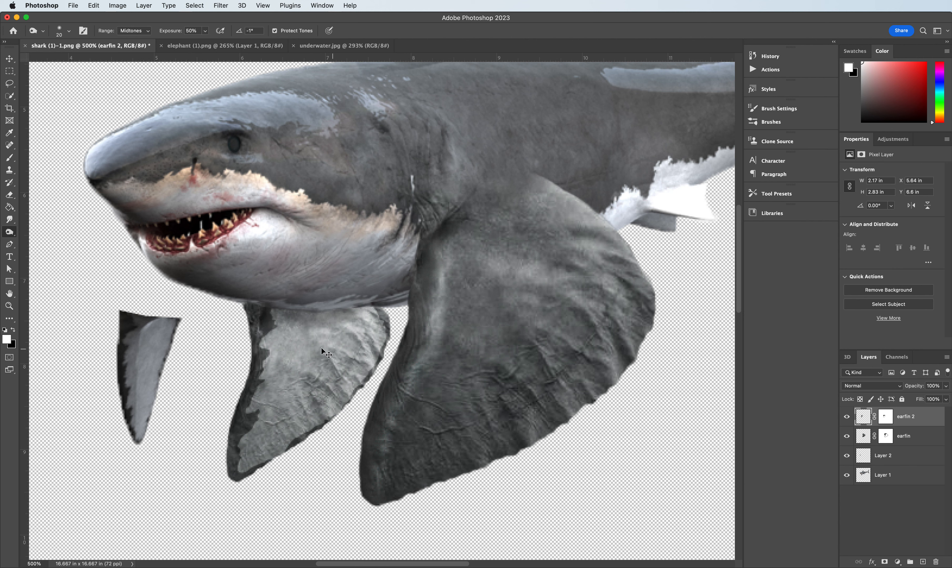
mouse_move(282, 320)
mouse_down()
mouse_move(372, 303)
mouse_move(307, 311)
mouse_move(328, 314)
mouse_move(245, 312)
mouse_up()
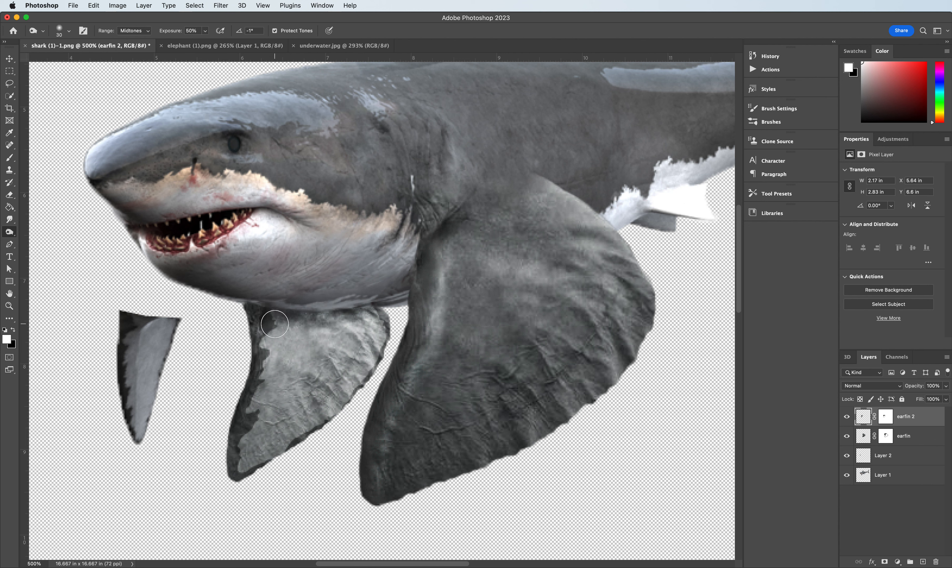
key(bracketright)
mouse_move(279, 333)
mouse_down()
mouse_move(241, 375)
mouse_move(235, 433)
mouse_up()
drag(262, 336, 249, 416)
drag(134, 346, 131, 417)
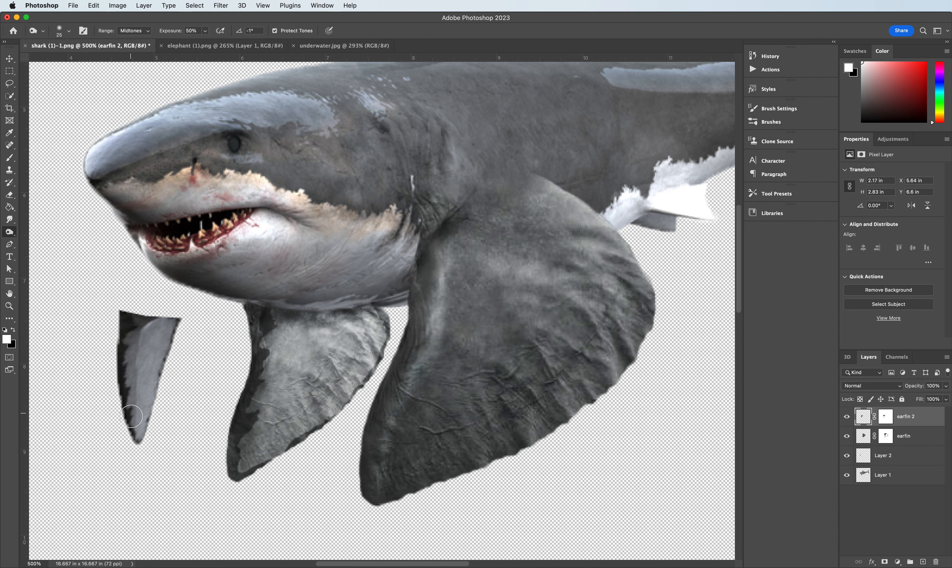
click(69, 32)
drag(81, 78, 161, 89)
mouse_move(269, 335)
mouse_down()
mouse_move(266, 366)
mouse_move(222, 446)
mouse_move(230, 460)
mouse_up()
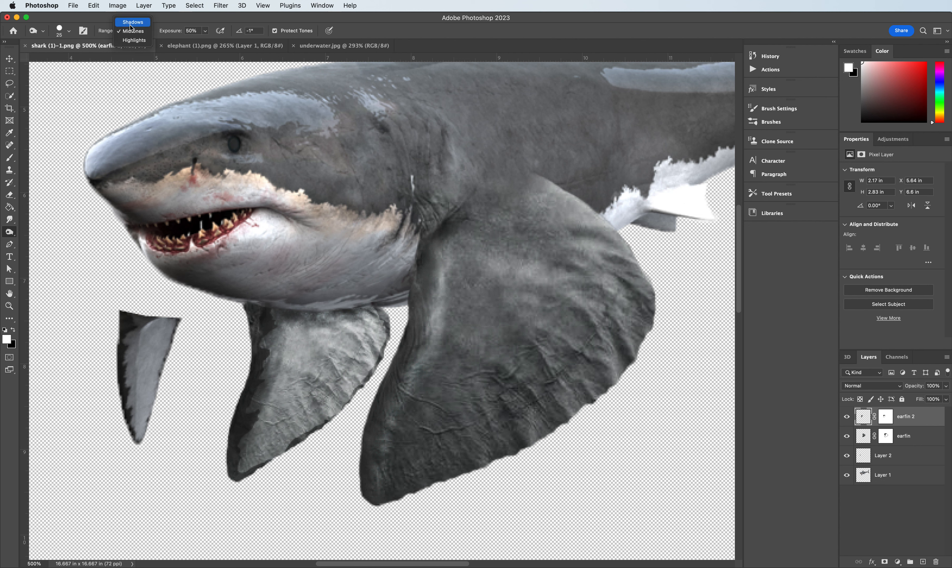
Step: Dodge the shadows along the smaller ear fin's dark front edge with a 10 px brush at 50% exposure, and undo the last stroke
click(12, 228)
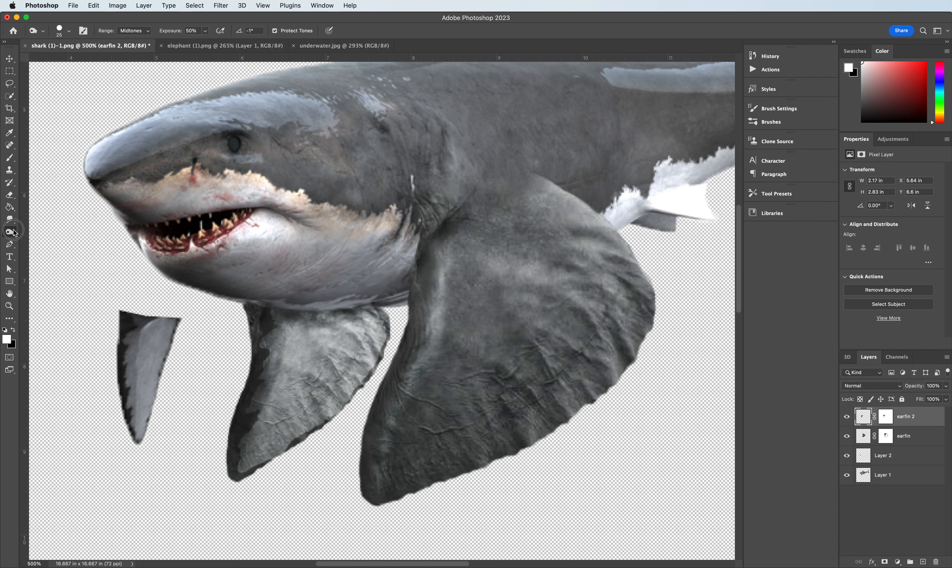
right_click(13, 227)
click(45, 228)
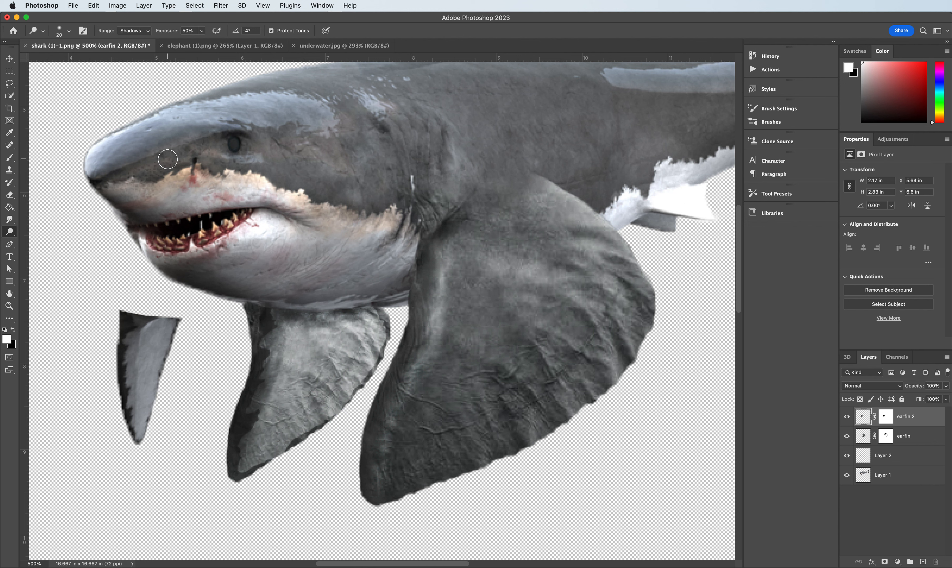
click(131, 31)
key(bracketleft)
mouse_move(261, 320)
mouse_down()
mouse_move(257, 337)
mouse_move(263, 313)
mouse_move(258, 371)
mouse_move(259, 360)
mouse_move(242, 389)
mouse_move(260, 384)
mouse_move(234, 422)
mouse_move(238, 410)
mouse_move(236, 425)
mouse_move(260, 415)
mouse_move(242, 417)
mouse_move(234, 448)
mouse_move(248, 430)
mouse_move(231, 474)
mouse_up()
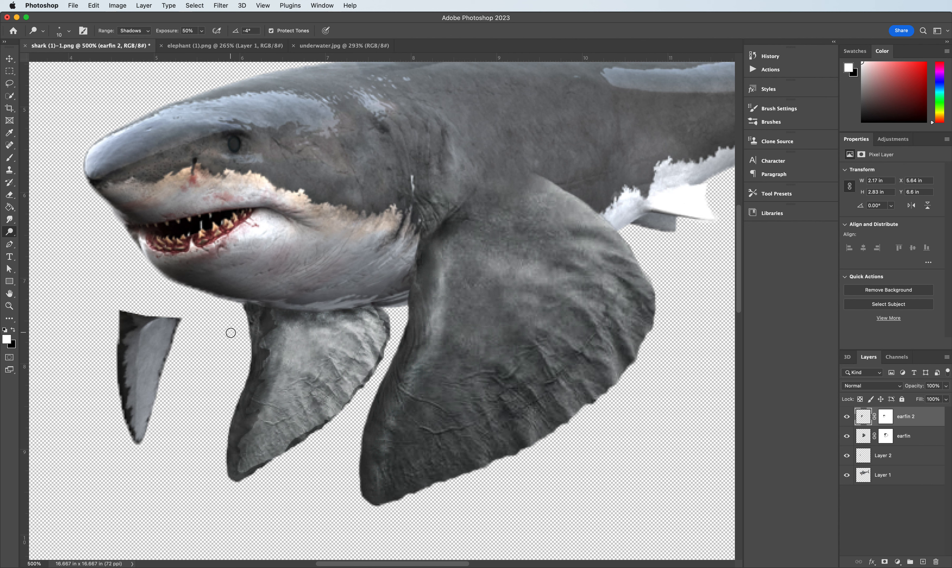
key(super+z)
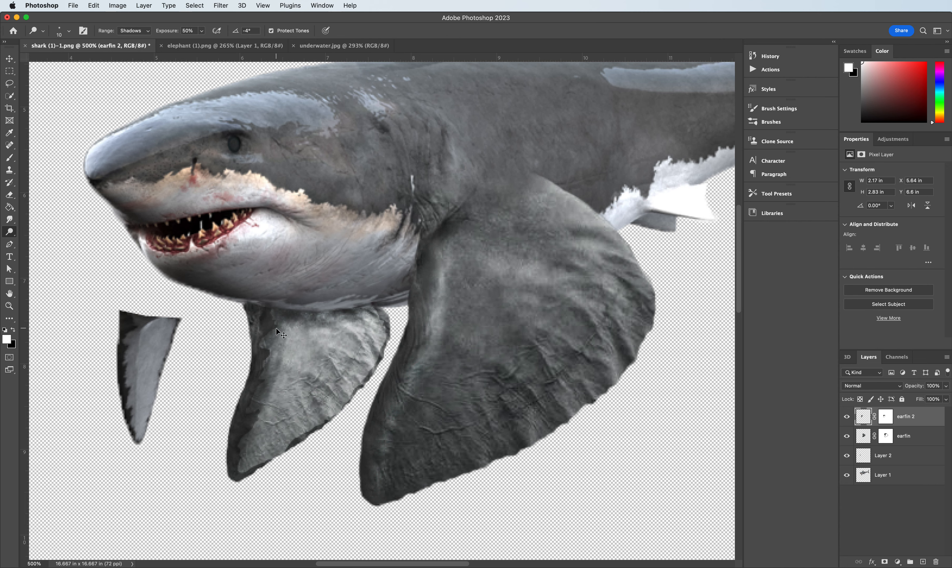
Step: Delete the copied shark fin used as shading reference, including its layer
key(super+minus)
key(super+minus)
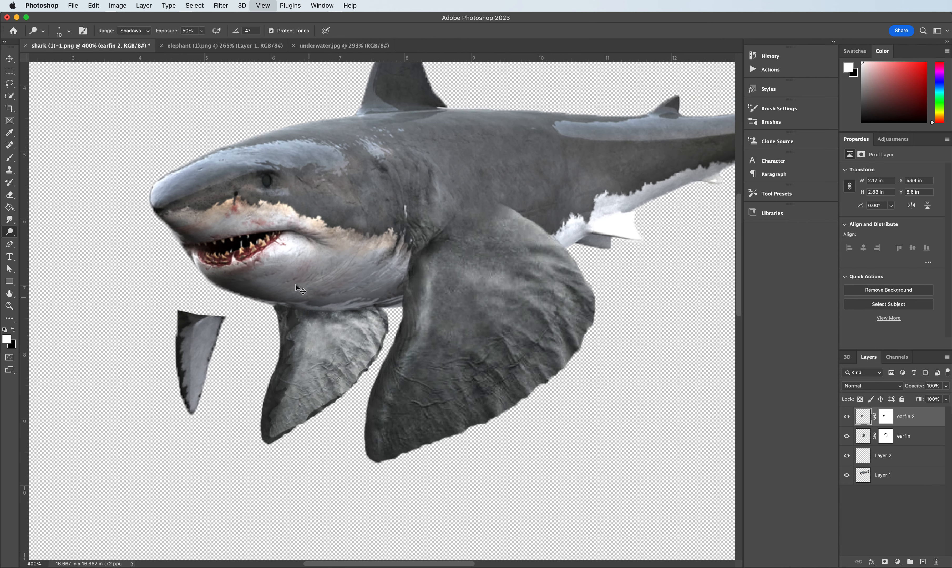
click(10, 58)
drag(233, 329, 127, 258)
key(Delete)
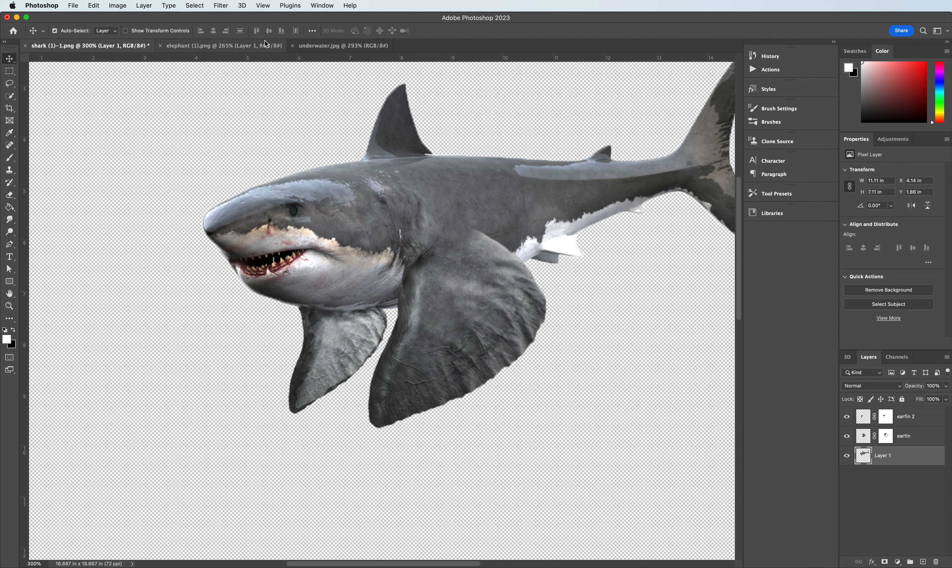
Step: In elephant (1).png, activate the Quick Selection tool and clear the existing ear selection
click(234, 45)
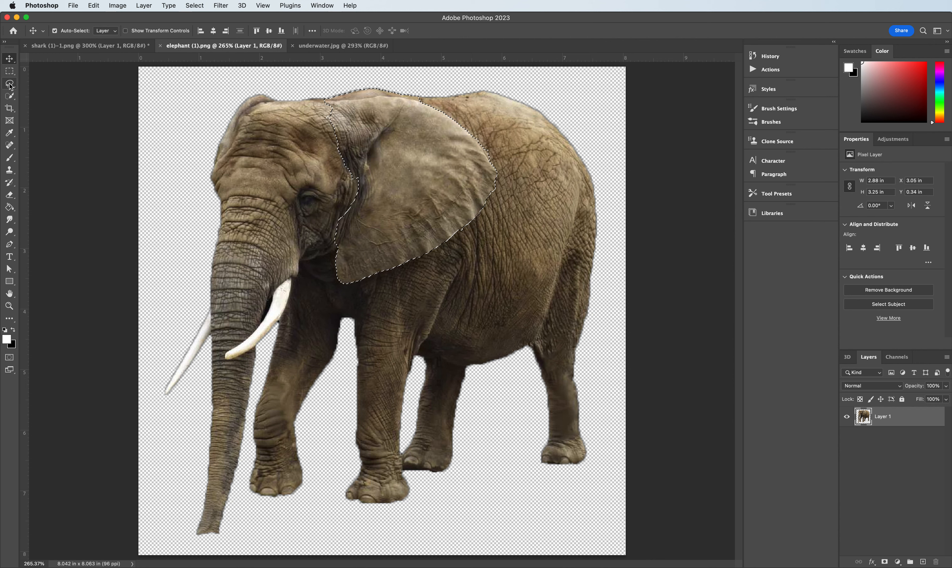
drag(10, 96, 47, 104)
click(47, 105)
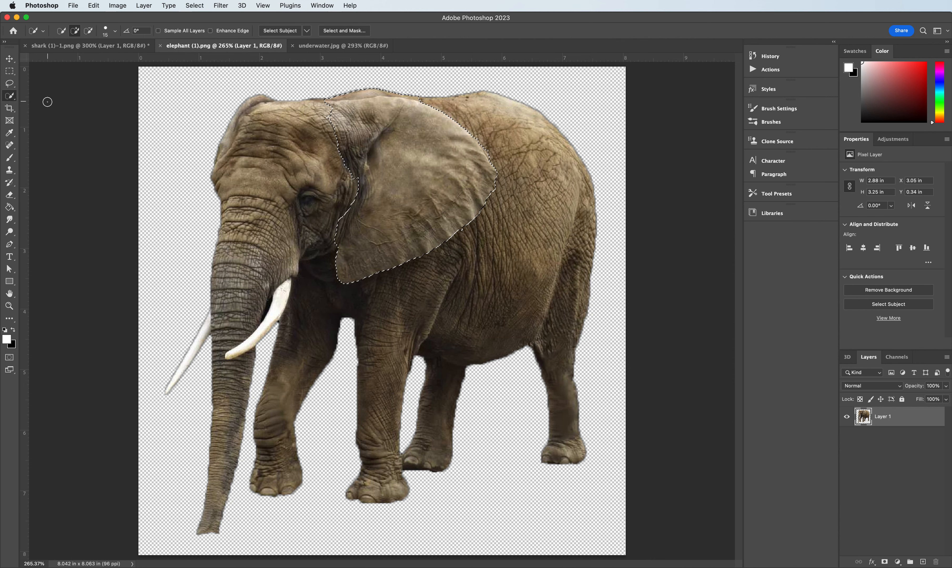
drag(283, 295, 285, 288)
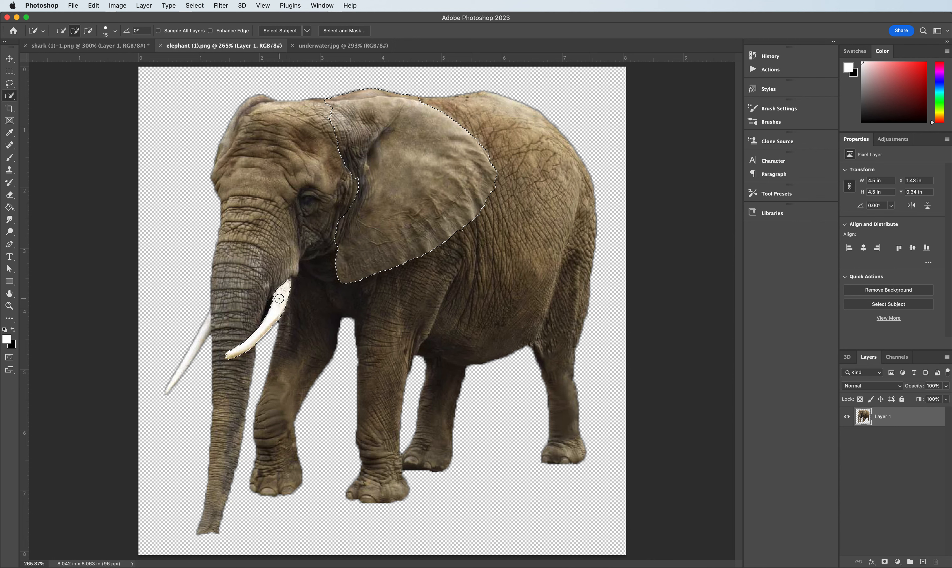
key(super+d)
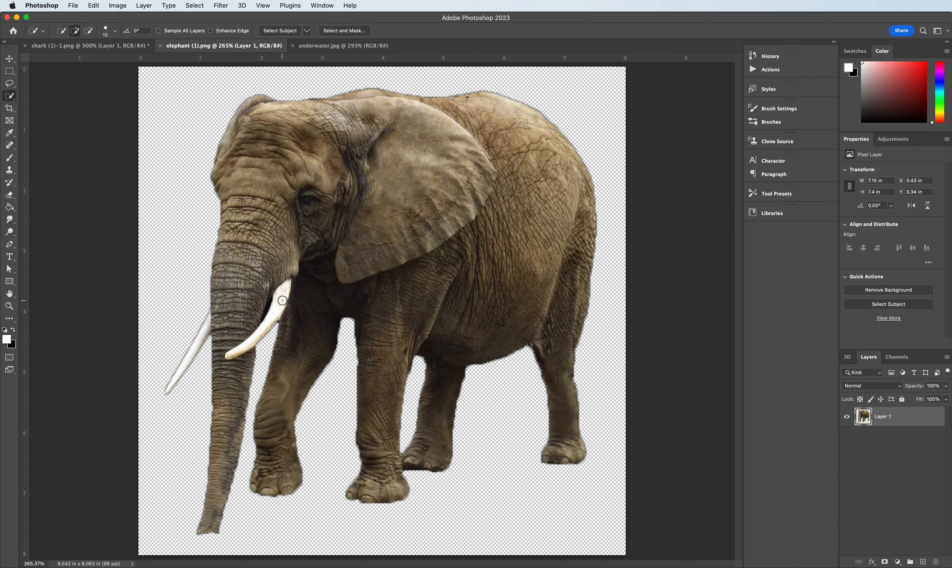
Step: Select the elephant's nearer tusk with Quick Selection, copy it and return to the shark document
click(282, 296)
mouse_move(256, 343)
mouse_down()
mouse_move(279, 293)
mouse_move(258, 336)
mouse_move(281, 307)
mouse_up()
key(super+c)
click(105, 45)
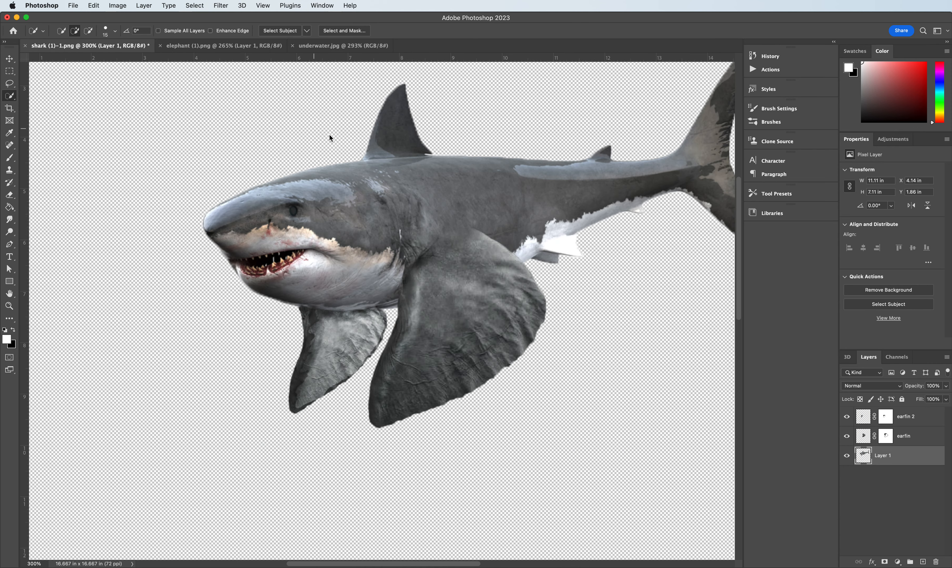
Step: Paste the copied tusk into the shark document and position it over the corner of the shark's mouth
key(super+v)
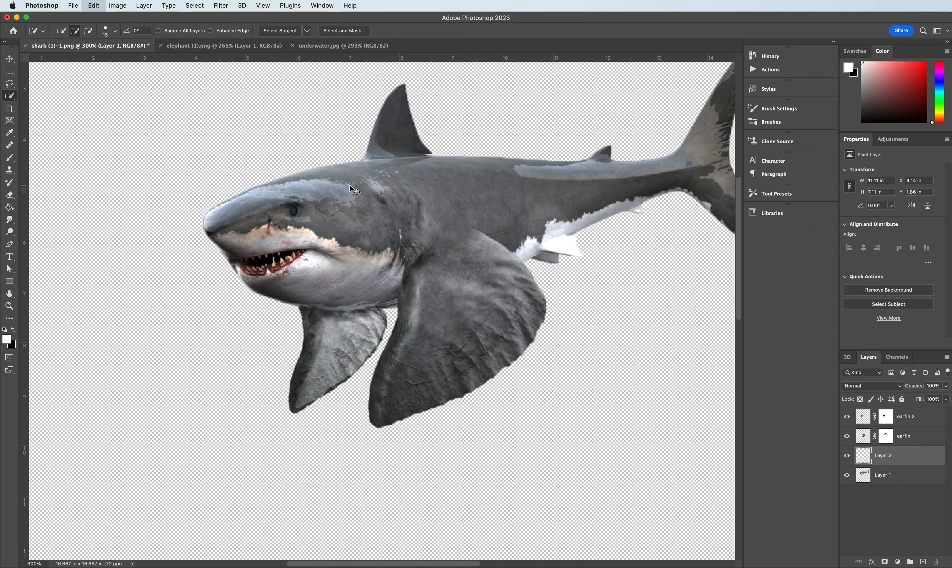
click(10, 59)
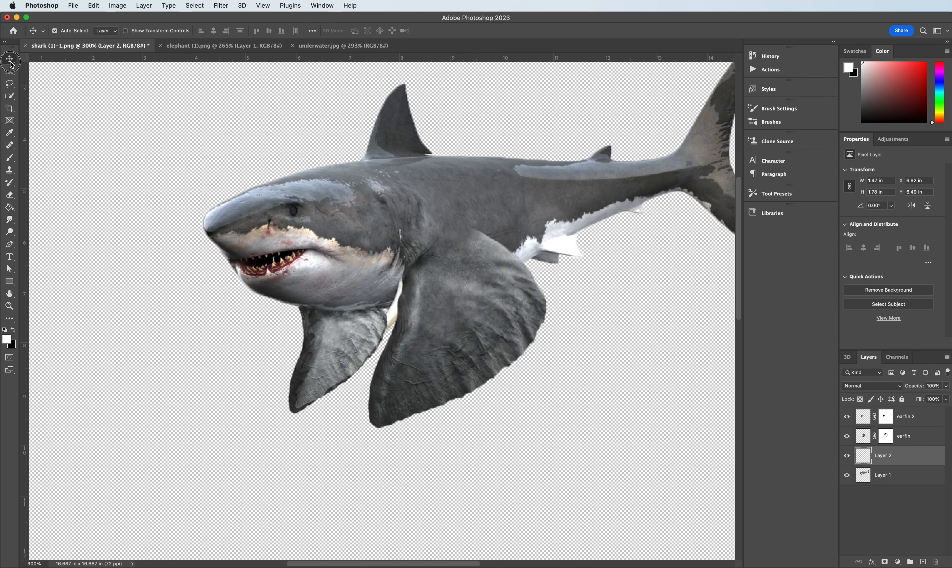
drag(391, 315, 280, 324)
click(10, 306)
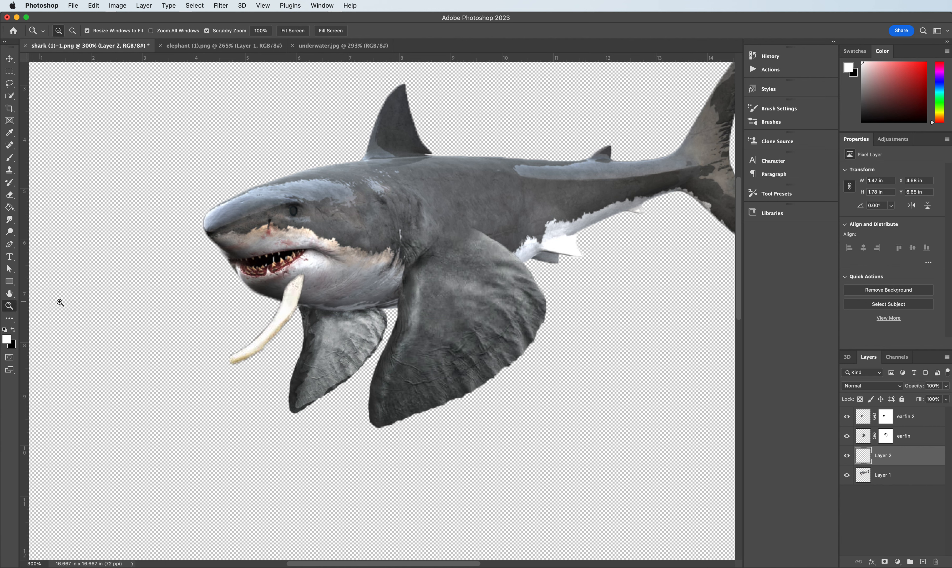
click(299, 269)
click(309, 255)
click(322, 243)
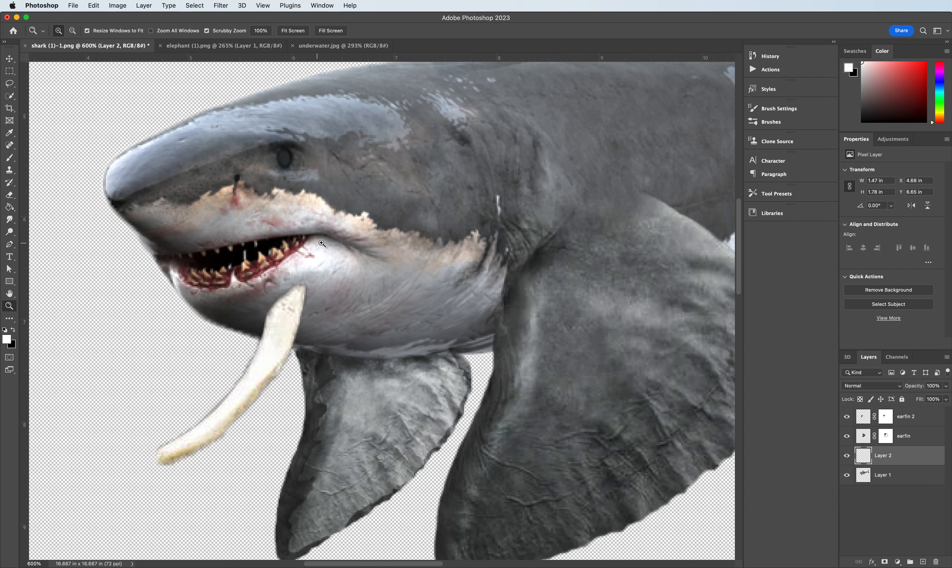
click(10, 60)
drag(294, 315, 281, 298)
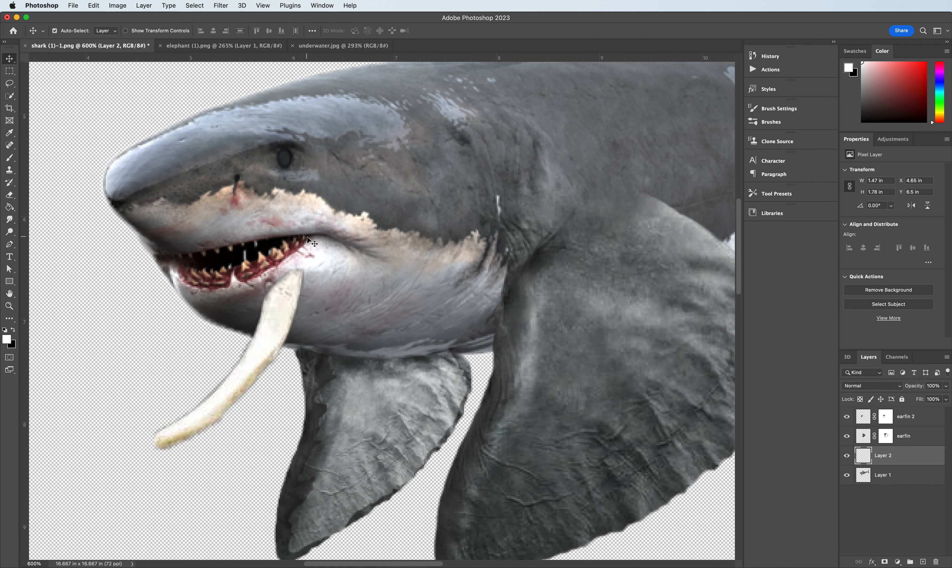
drag(283, 293, 312, 243)
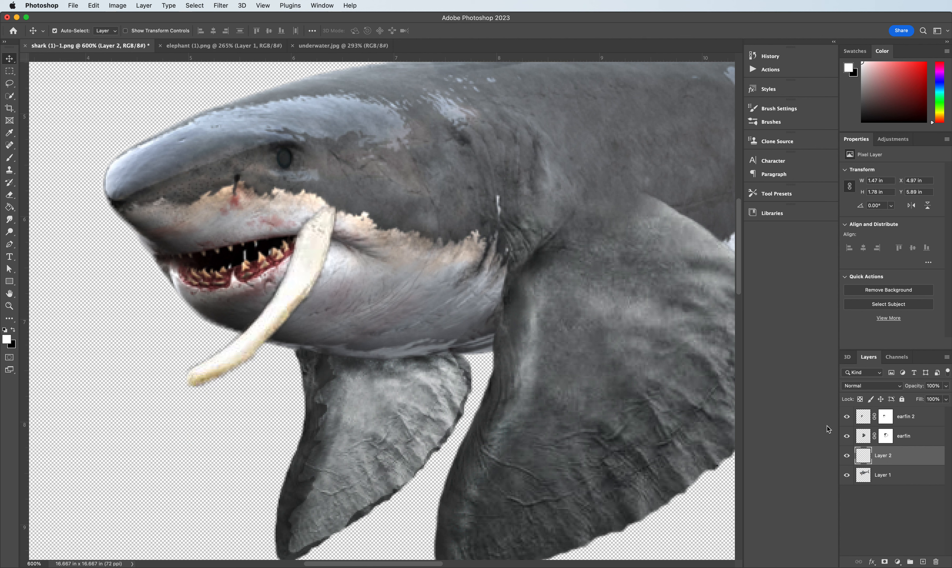
Step: Add a layer mask to the tusk, erase its upper end above the mouth corner at 30 px, and refine the edge with a 7 px brush
click(885, 562)
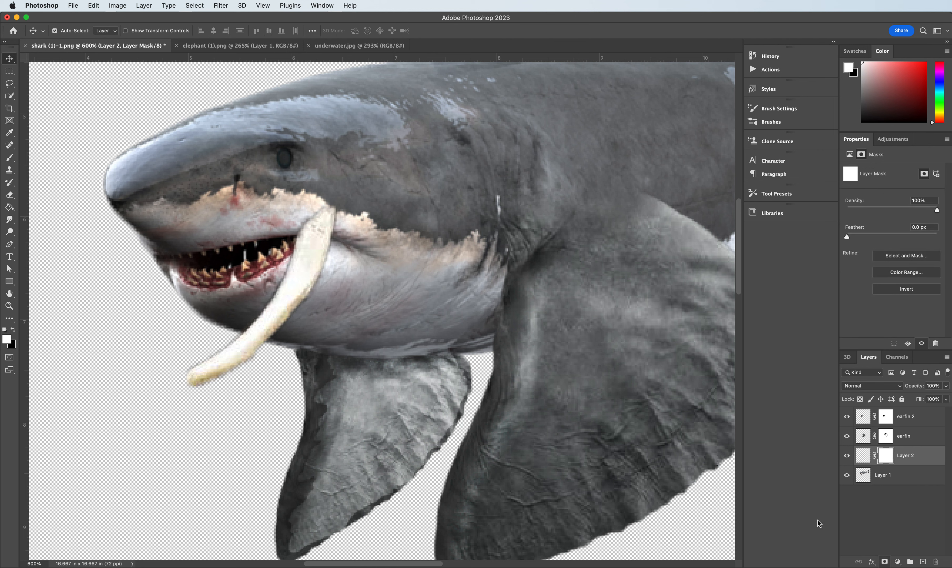
click(9, 195)
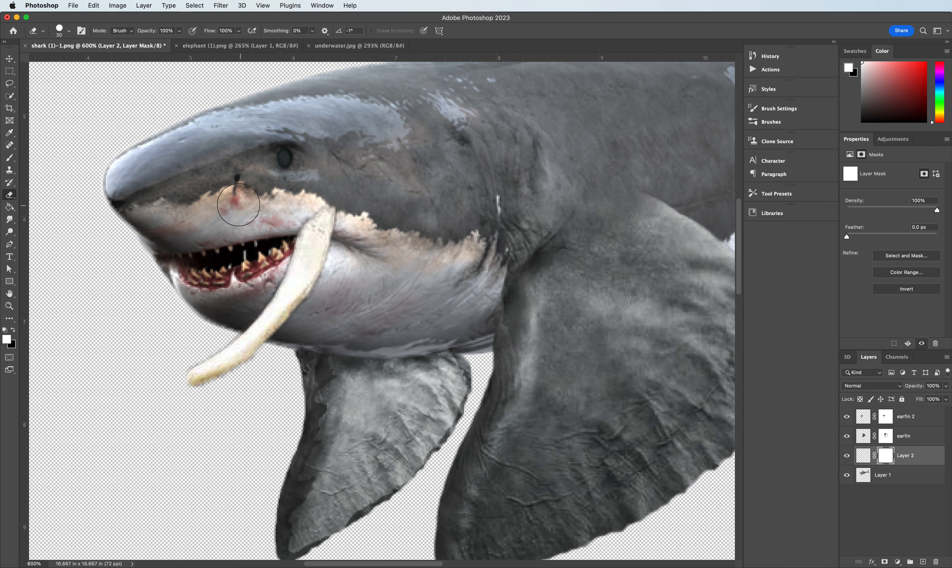
mouse_move(359, 193)
mouse_down()
mouse_move(344, 216)
mouse_move(291, 211)
mouse_move(349, 225)
mouse_move(286, 217)
mouse_up()
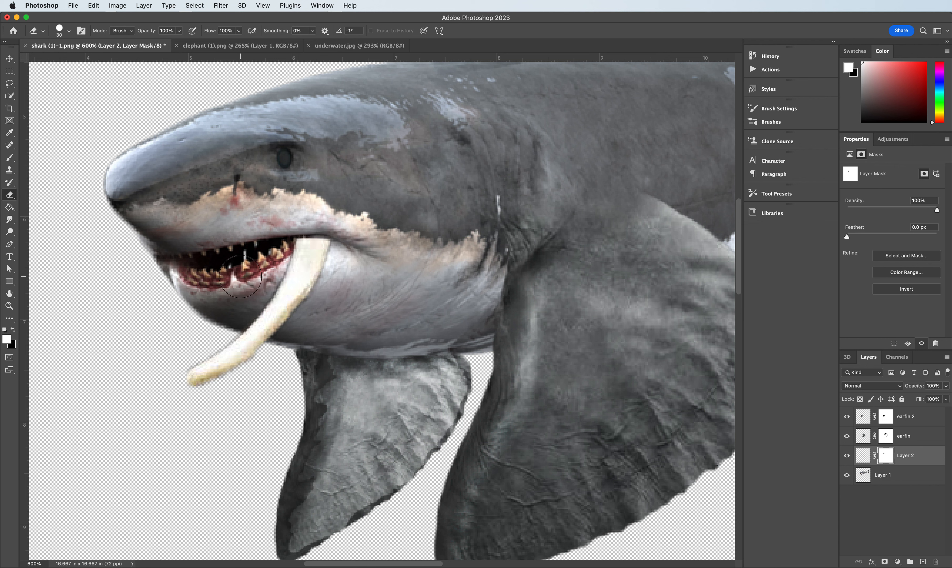
click(9, 158)
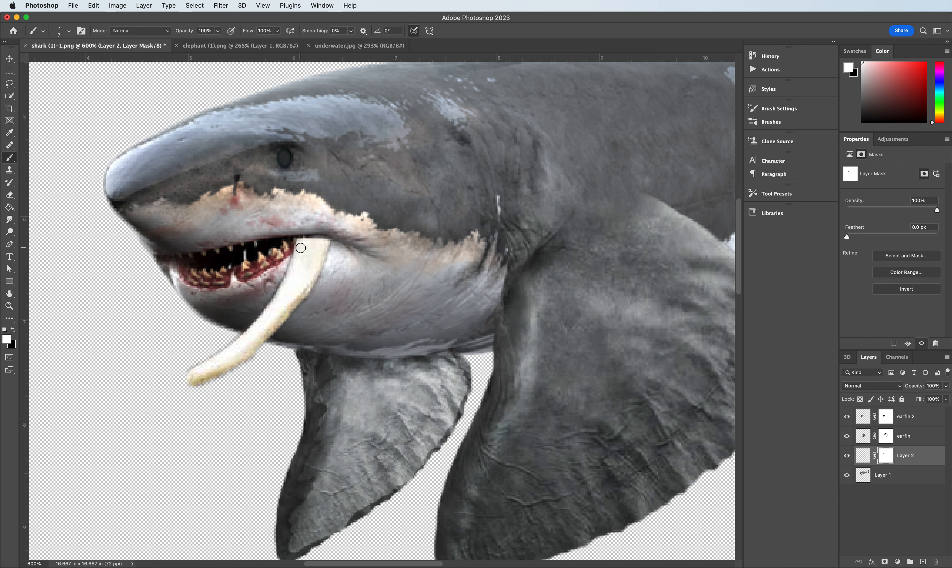
mouse_move(301, 241)
mouse_down()
mouse_move(324, 242)
mouse_move(301, 240)
mouse_move(316, 247)
mouse_up()
Step: Switch to the Burn tool with the Highlights range and try burning around the tusk's upper end at 25 px and 50% exposure
click(10, 195)
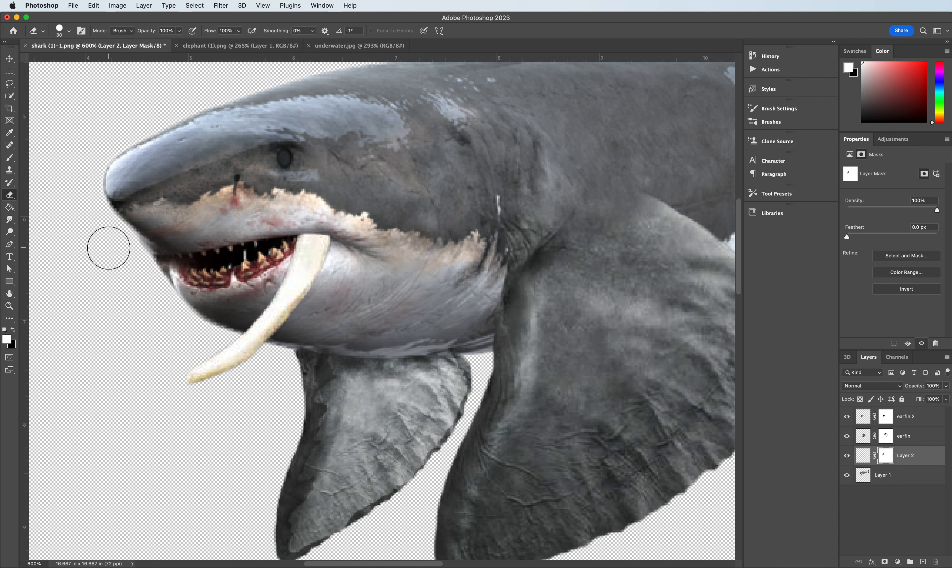
click(10, 220)
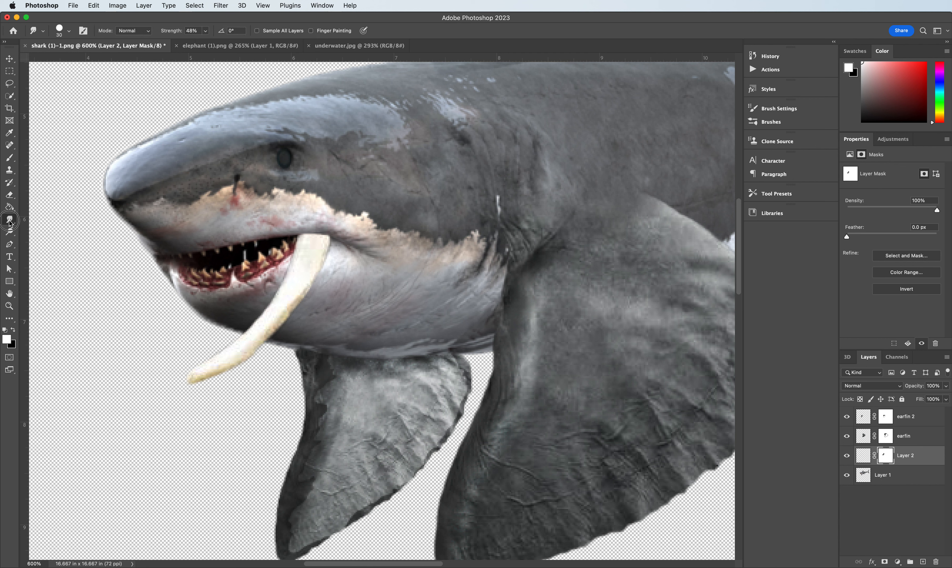
click(11, 233)
right_click(11, 233)
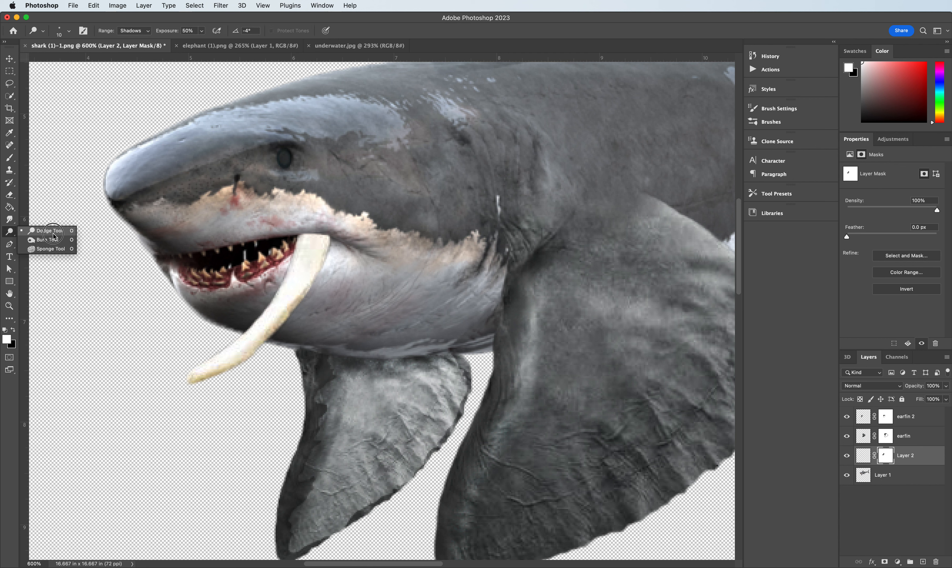
click(50, 239)
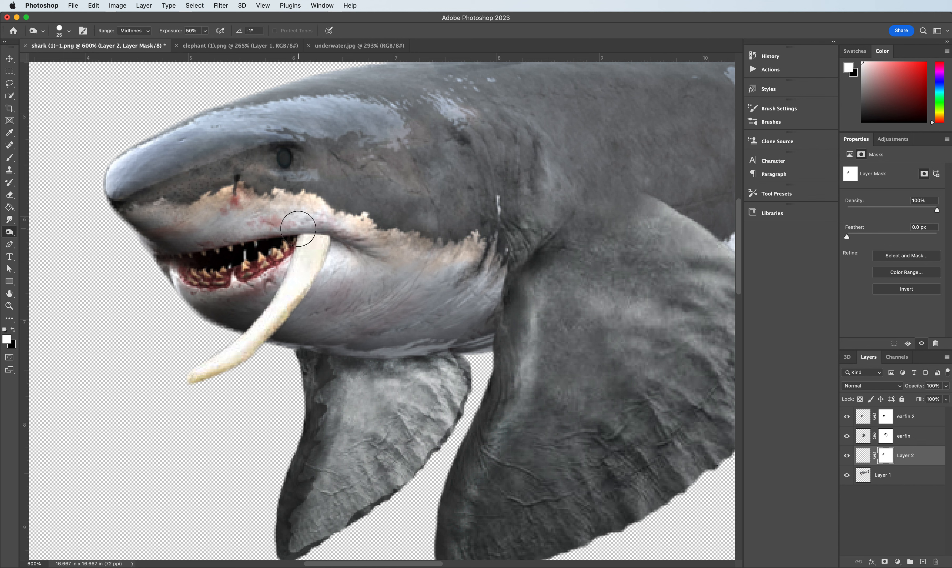
click(133, 31)
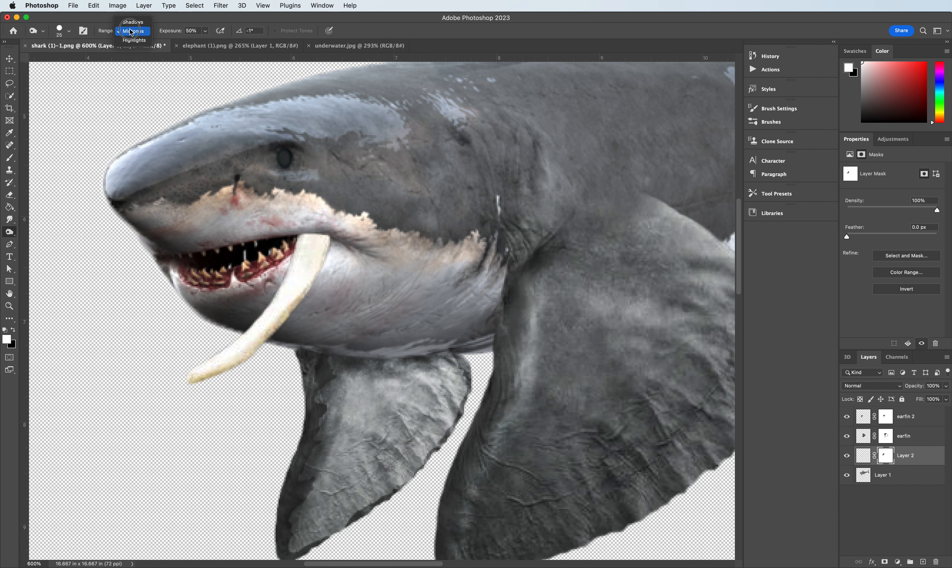
click(131, 39)
mouse_move(320, 211)
mouse_down()
mouse_move(301, 233)
mouse_move(343, 238)
mouse_move(297, 224)
mouse_move(350, 238)
mouse_move(284, 229)
mouse_move(294, 228)
mouse_move(279, 239)
mouse_move(355, 243)
mouse_up()
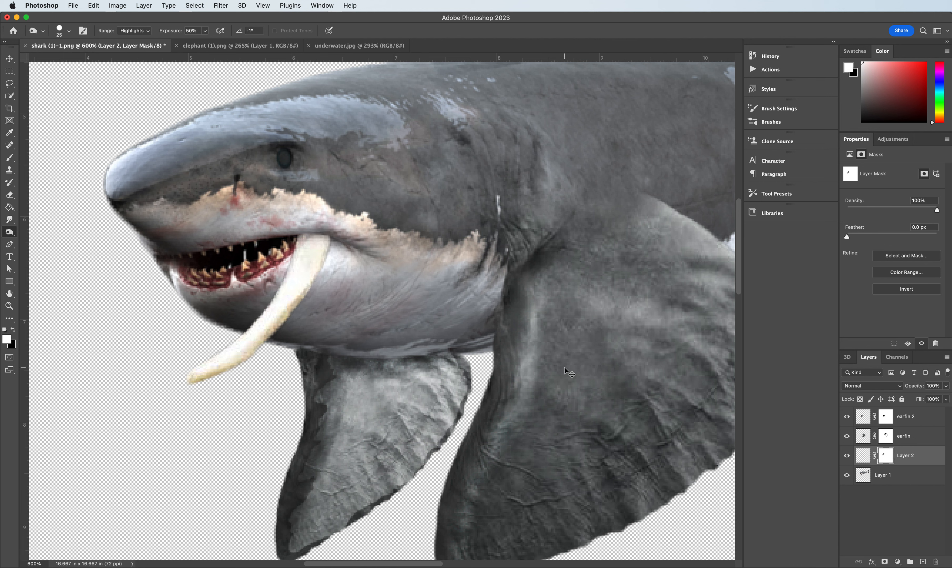
Step: Target the tusk layer's pixels instead of its mask and burn the midtones along the tusk with a 9 px brush at 50% exposure
click(865, 458)
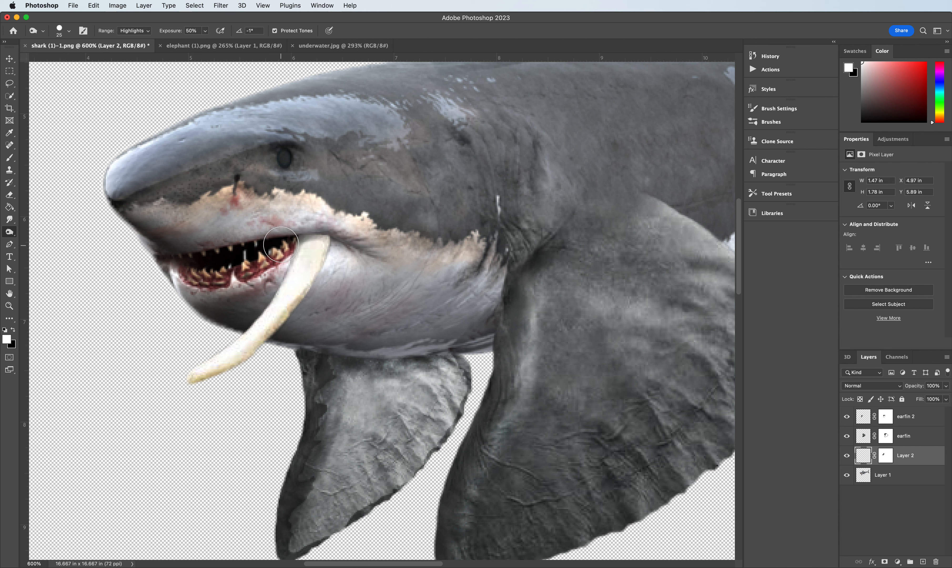
click(66, 33)
drag(71, 81, 34, 88)
key(Return)
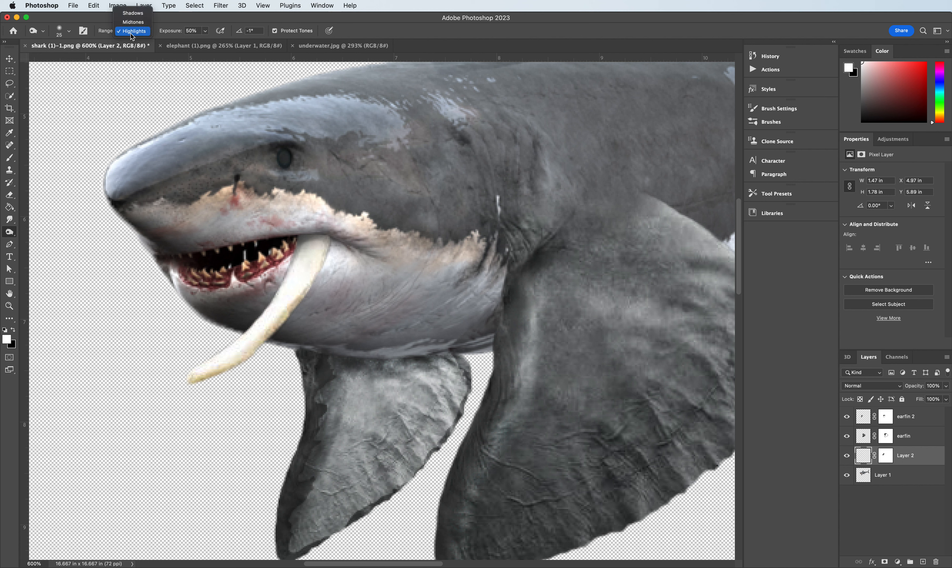
click(128, 22)
key(bracketleft)
mouse_move(311, 229)
mouse_down()
mouse_move(287, 252)
mouse_move(298, 235)
mouse_move(330, 233)
mouse_move(308, 234)
mouse_move(331, 238)
mouse_move(332, 260)
mouse_up()
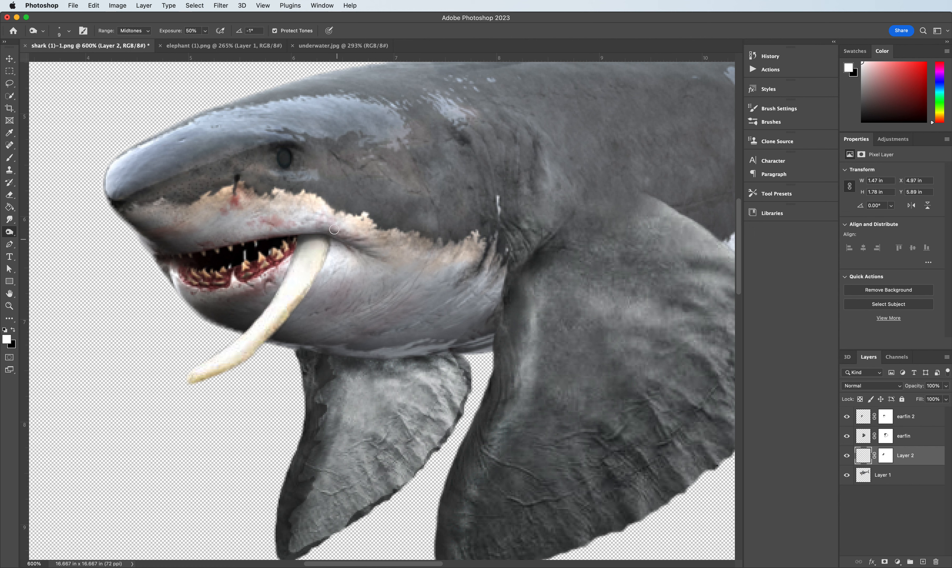
mouse_move(324, 240)
mouse_down()
mouse_move(308, 302)
mouse_move(194, 389)
mouse_up()
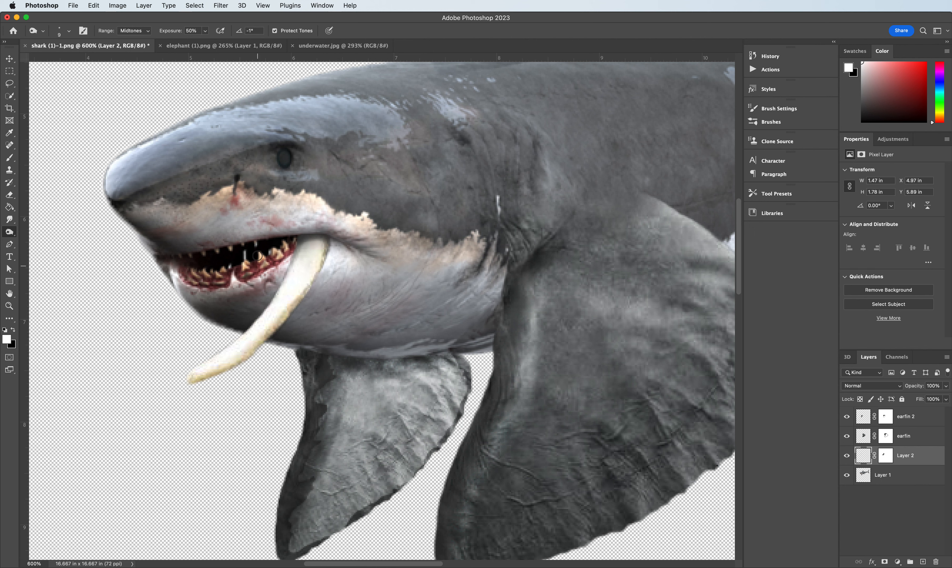
drag(297, 240, 268, 300)
key(super+minus)
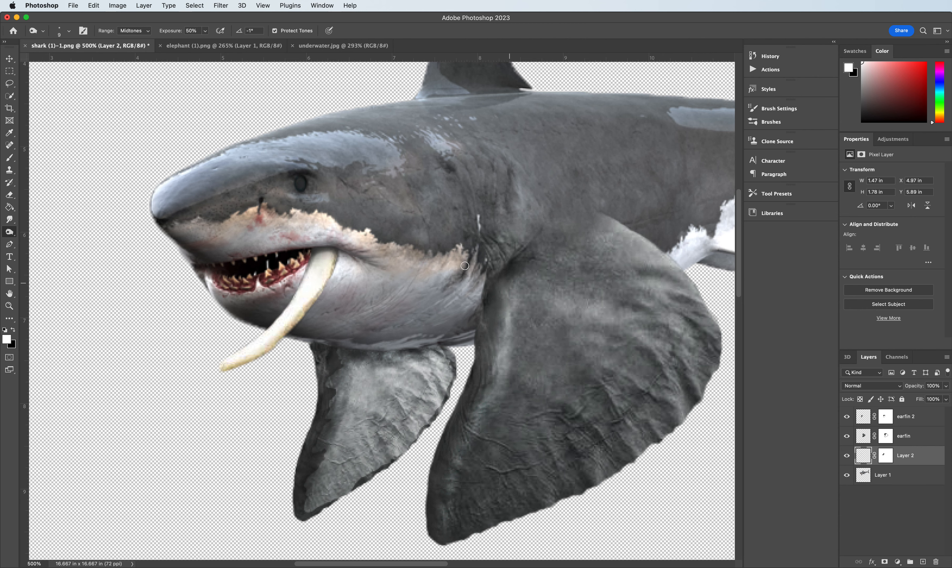
Step: In elephant (1).png, select the head and trunk with Quick Selection, copy them and return to the shark document
click(231, 46)
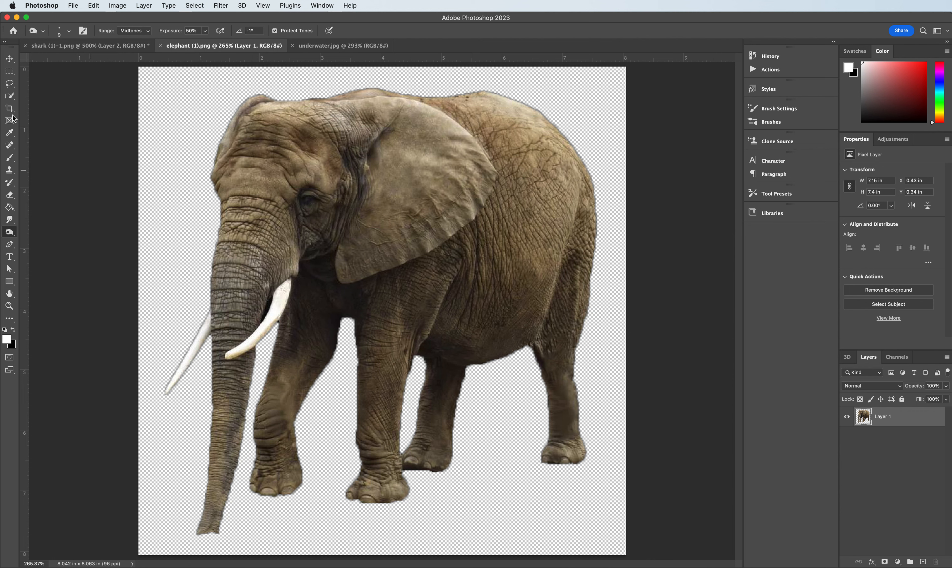
click(17, 101)
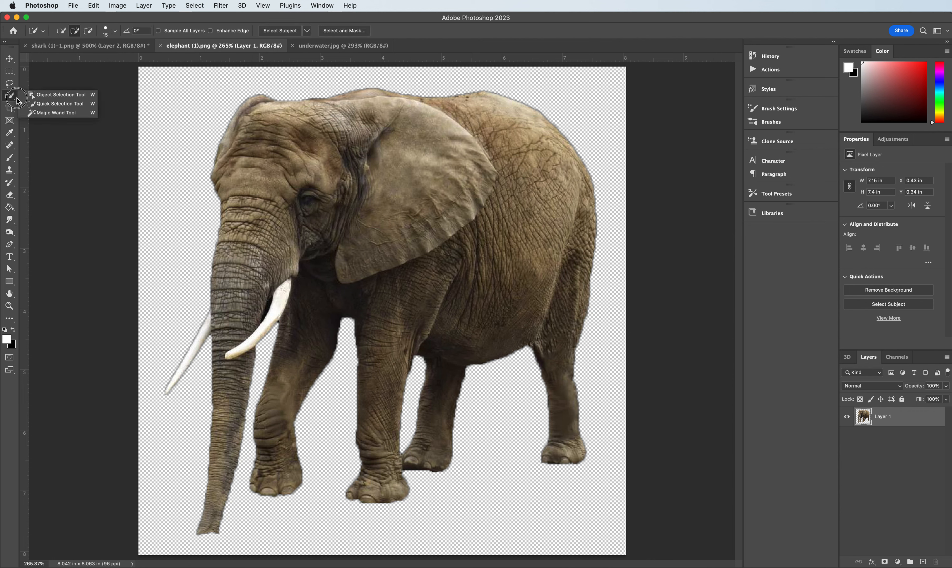
click(60, 103)
mouse_move(279, 156)
mouse_down()
mouse_move(251, 207)
mouse_move(235, 276)
mouse_move(338, 183)
mouse_move(342, 163)
mouse_move(331, 226)
mouse_move(312, 241)
mouse_move(337, 226)
mouse_move(347, 145)
mouse_move(323, 117)
mouse_move(342, 120)
mouse_move(353, 149)
mouse_move(303, 178)
mouse_up()
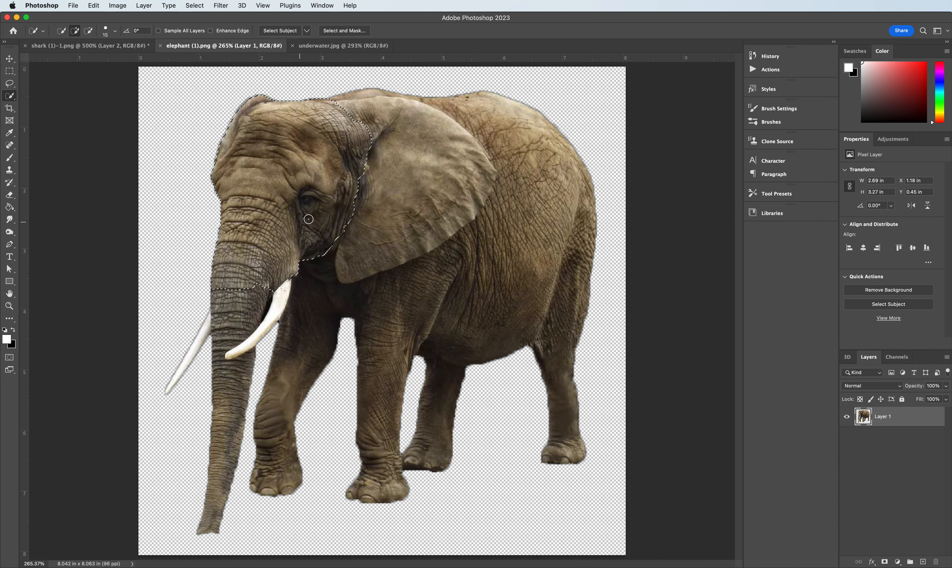
click(329, 244)
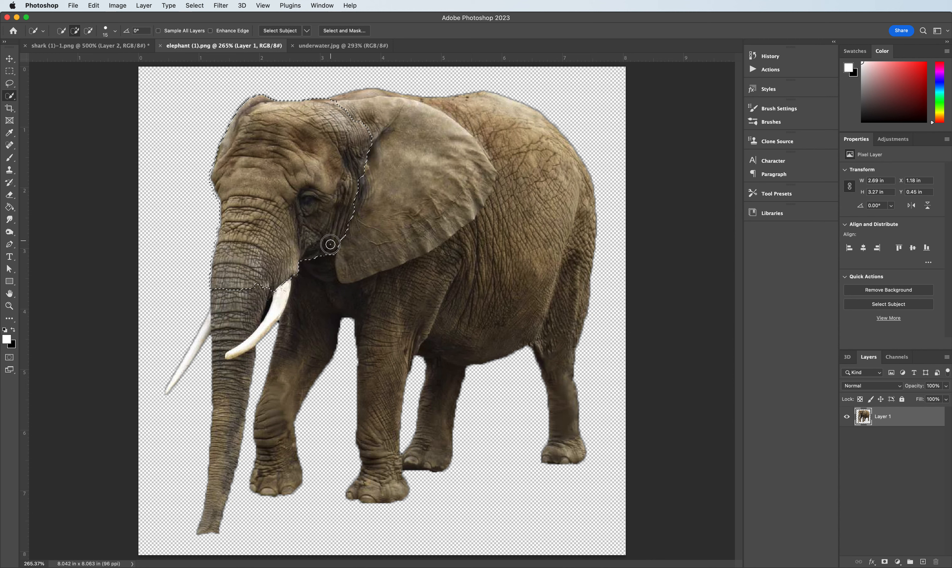
mouse_move(242, 294)
mouse_down()
mouse_move(226, 327)
mouse_move(227, 358)
mouse_move(218, 353)
mouse_move(227, 424)
mouse_move(219, 445)
mouse_move(230, 406)
mouse_up()
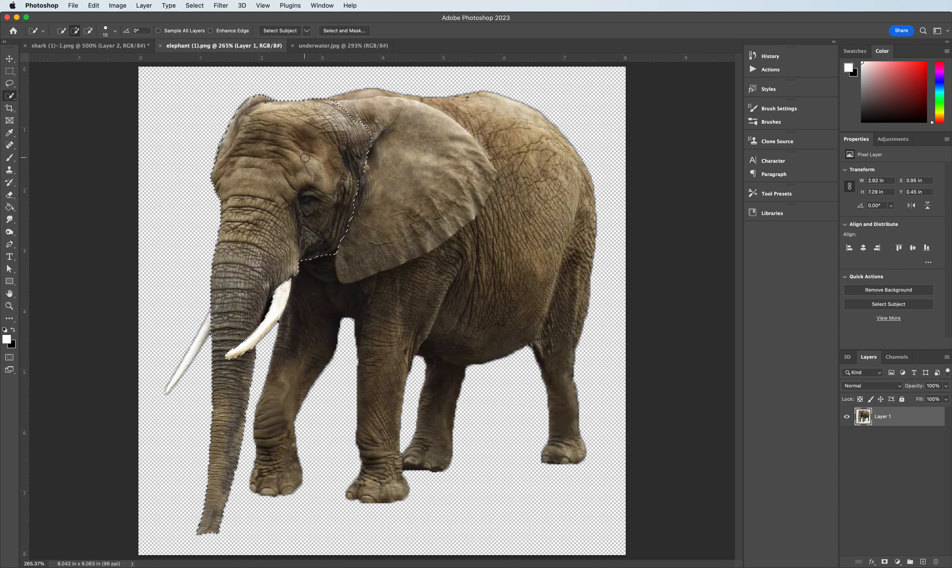
key(super+c)
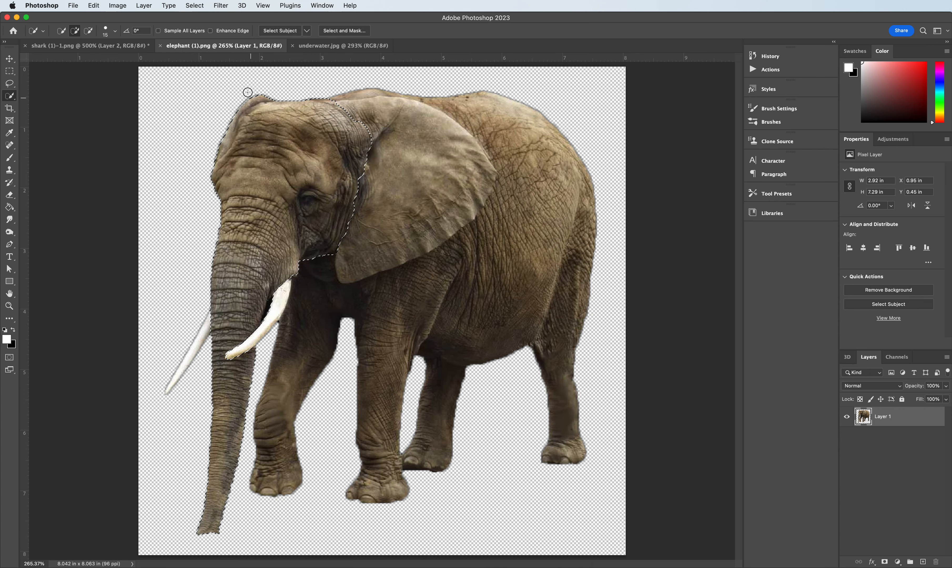
click(88, 45)
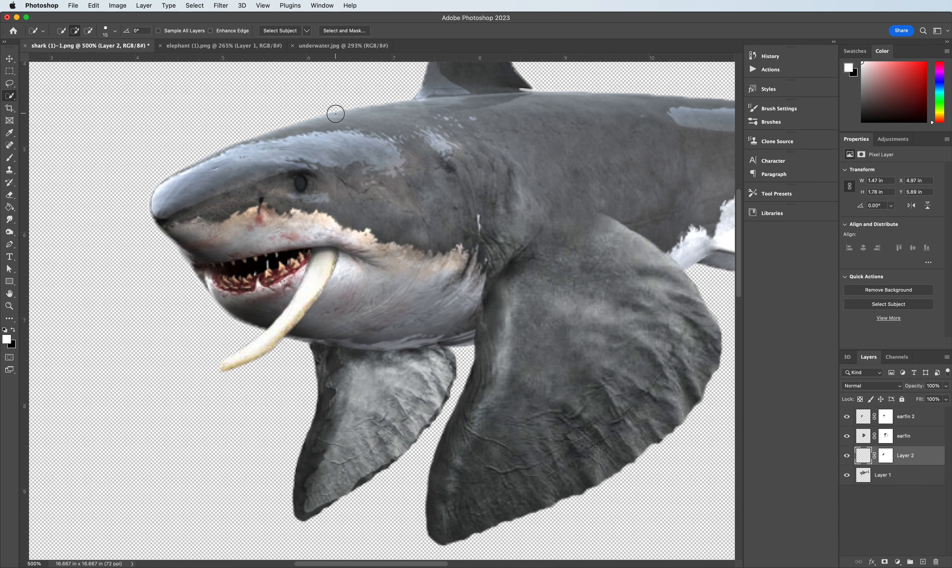
Step: Paste the elephant's head and trunk into the shark document and place them in front of the shark's snout
key(super+minus)
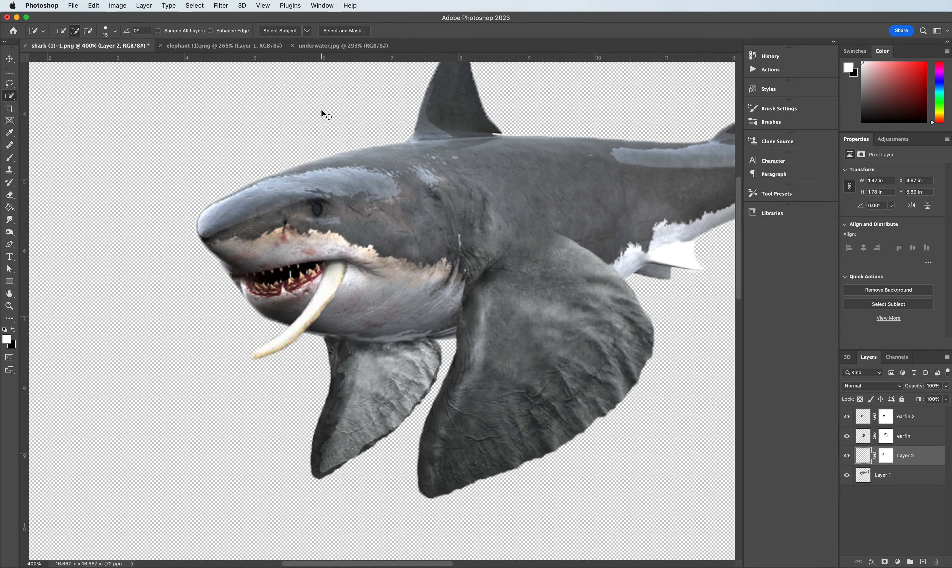
key(super+v)
key(v)
key(super+minus)
key(super+minus)
drag(375, 172, 245, 185)
scroll(227, 324, down, 3)
scroll(227, 331, up, 3)
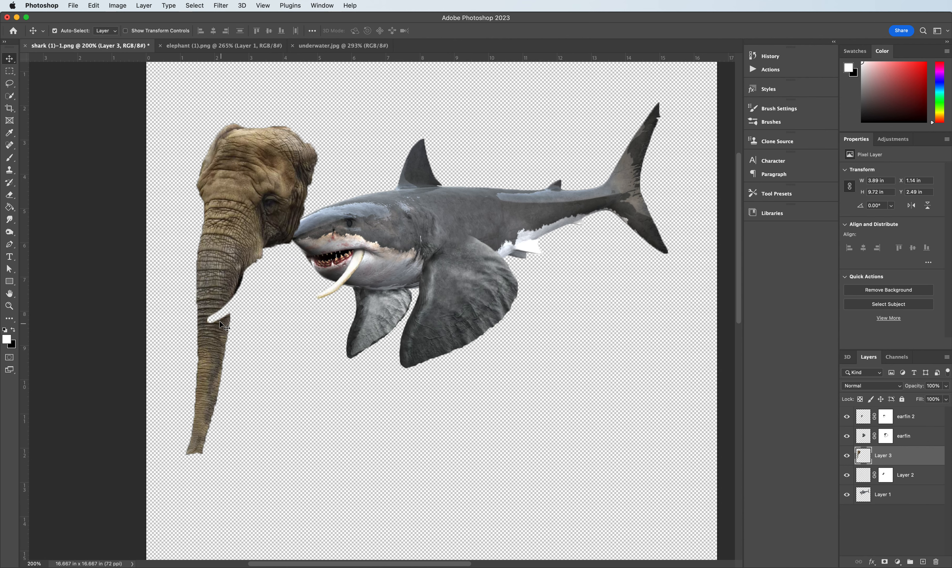
drag(207, 280, 209, 276)
Step: Outline the leftover tusk-shaped area on the pasted elephant trunk with a closed Polygonal Lasso selection
key(z)
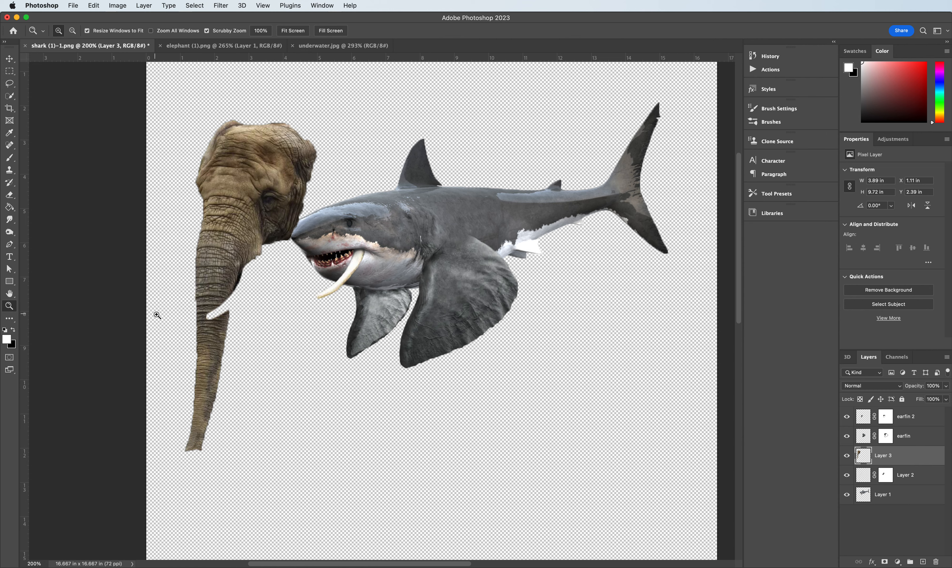
click(225, 311)
scroll(246, 247, up, 3)
scroll(246, 247, down, 3)
scroll(247, 247, up, 4)
scroll(246, 247, down, 4)
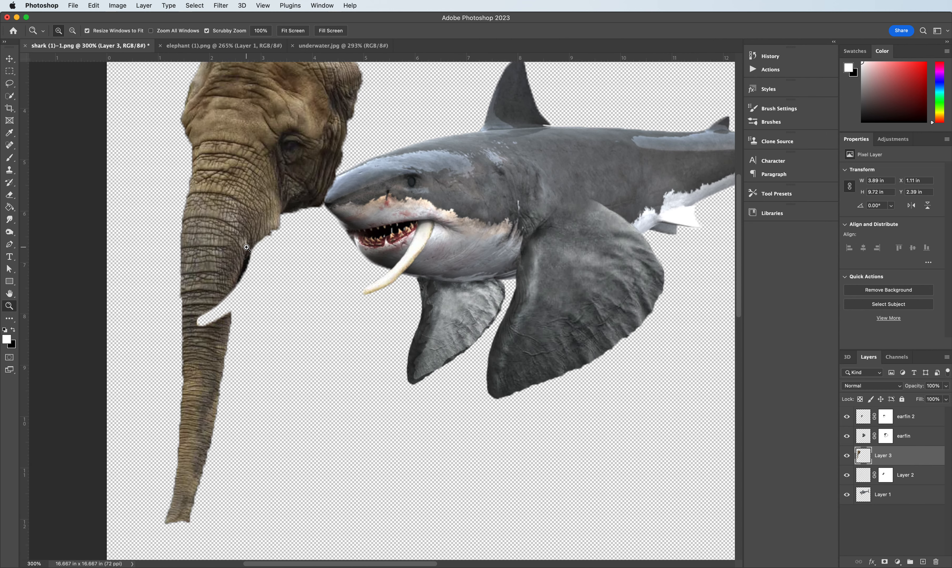
click(221, 309)
click(221, 309)
click(221, 309)
click(221, 309)
click(221, 309)
click(221, 309)
click(10, 83)
mouse_move(10, 85)
mouse_down()
mouse_move(38, 82)
mouse_move(42, 91)
mouse_up()
click(299, 180)
click(273, 223)
click(230, 262)
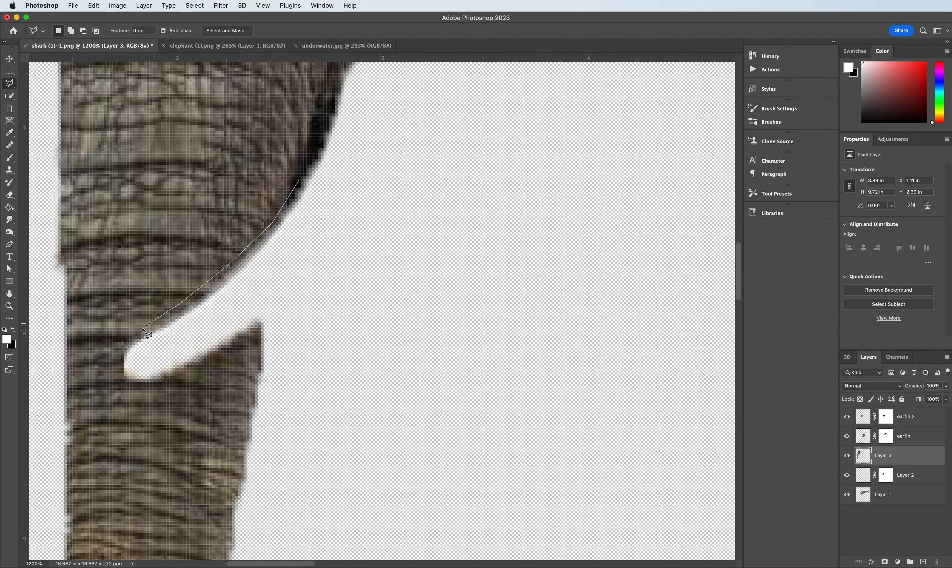
click(121, 345)
click(118, 360)
click(125, 387)
click(149, 390)
click(222, 353)
click(244, 341)
click(261, 327)
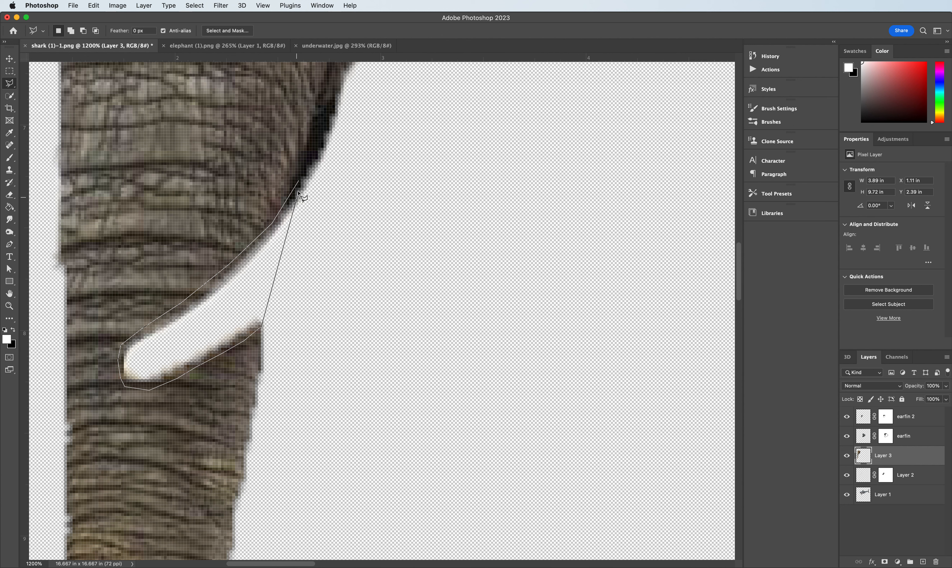
click(299, 183)
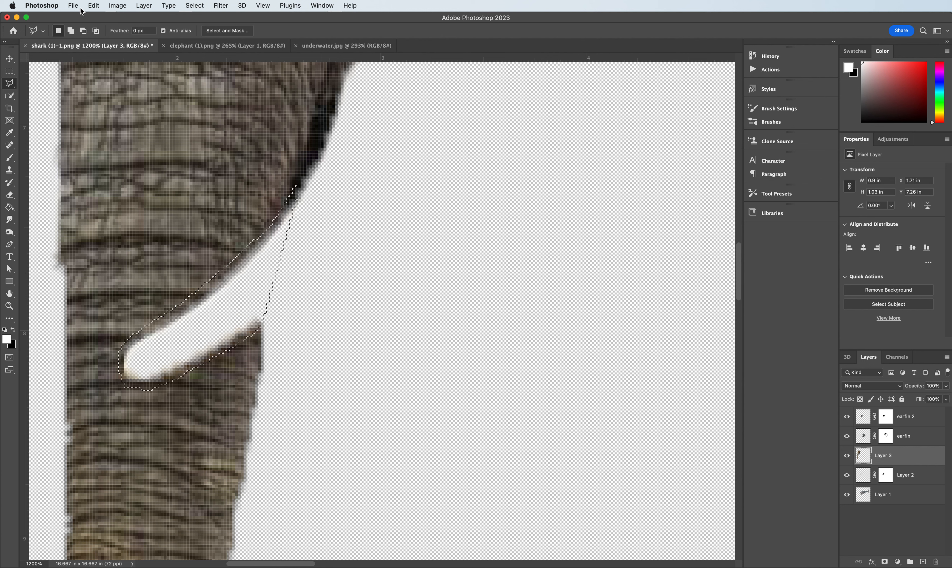
Step: Fill the selected tusk area on the elephant trunk with Content-Aware at 100% opacity and clear the selection
click(94, 5)
mouse_move(113, 217)
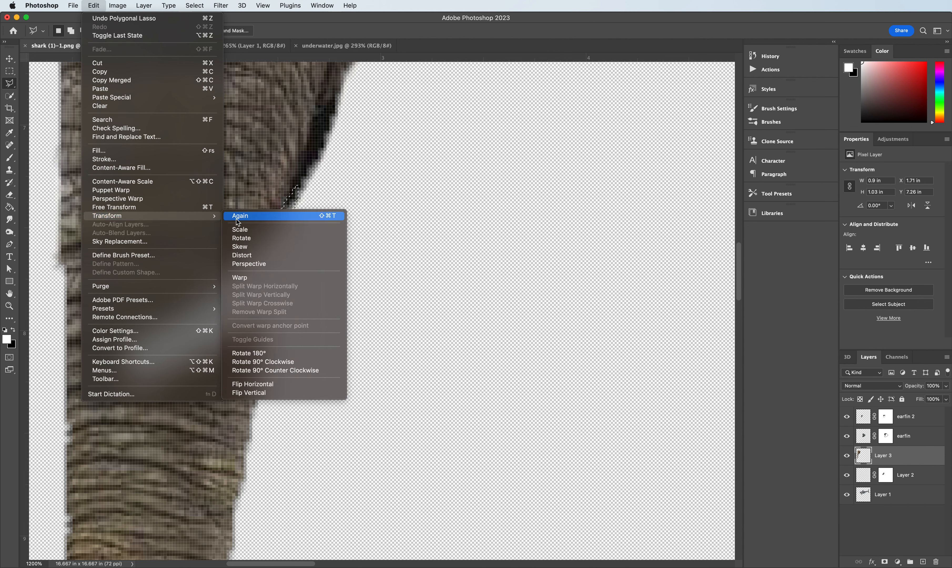
click(144, 151)
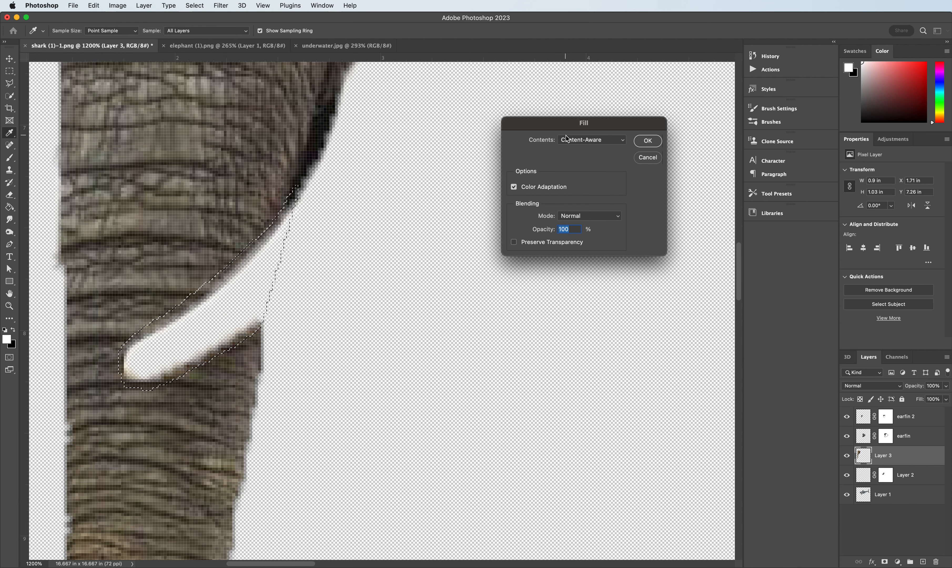
click(649, 140)
key(l)
key(super+d)
key(m)
Step: Recolor the elephant head layer with Hue/Saturation, setting hue to +150, saturation to -80 and lightness to -10
key(super+minus)
key(super+minus)
key(super+minus)
key(super+minus)
scroll(382, 271, up, 8)
scroll(382, 270, down, 3)
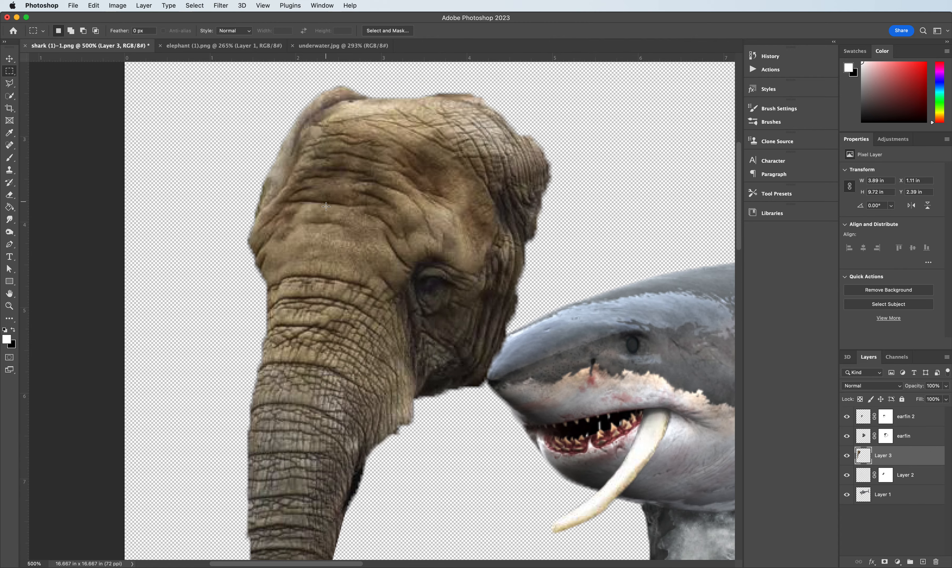
scroll(327, 208, up, 1)
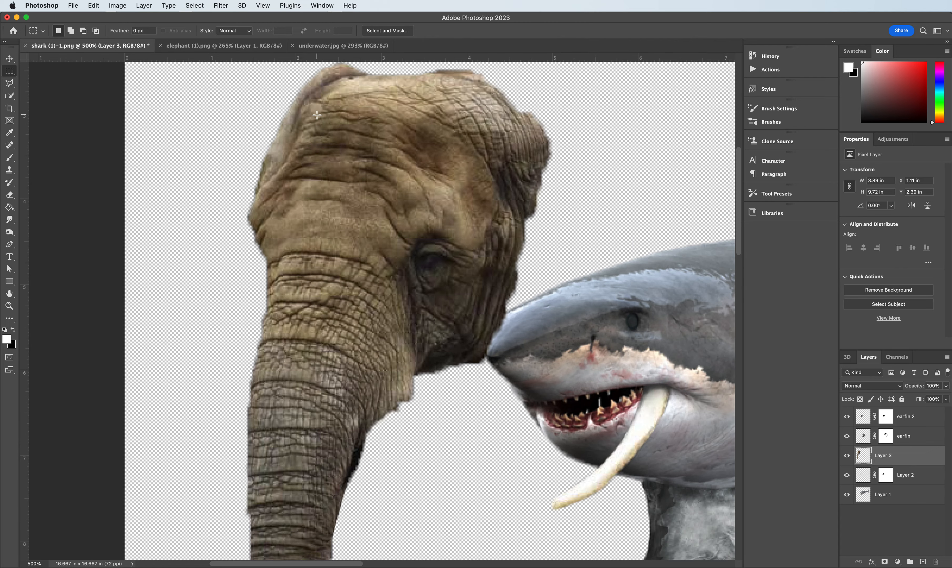
click(118, 6)
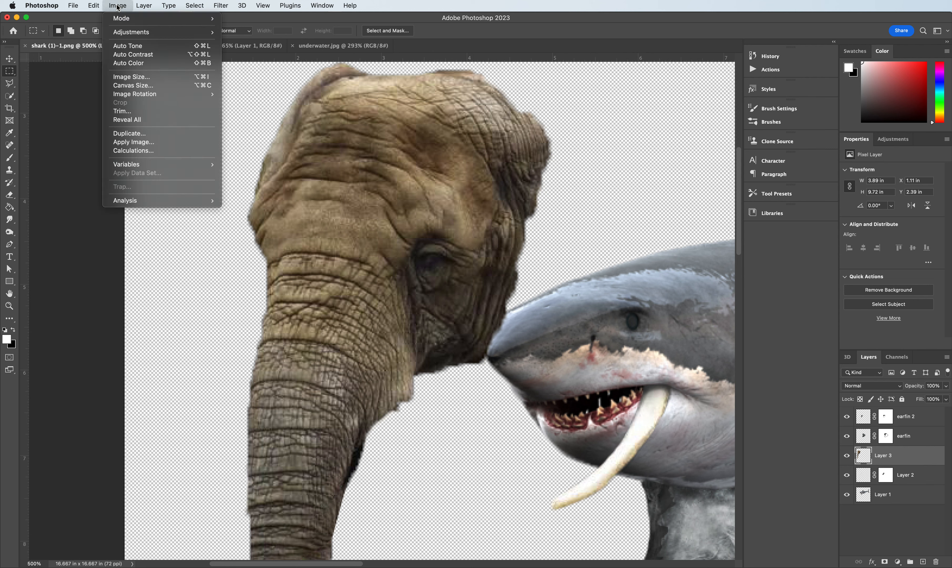
mouse_move(125, 30)
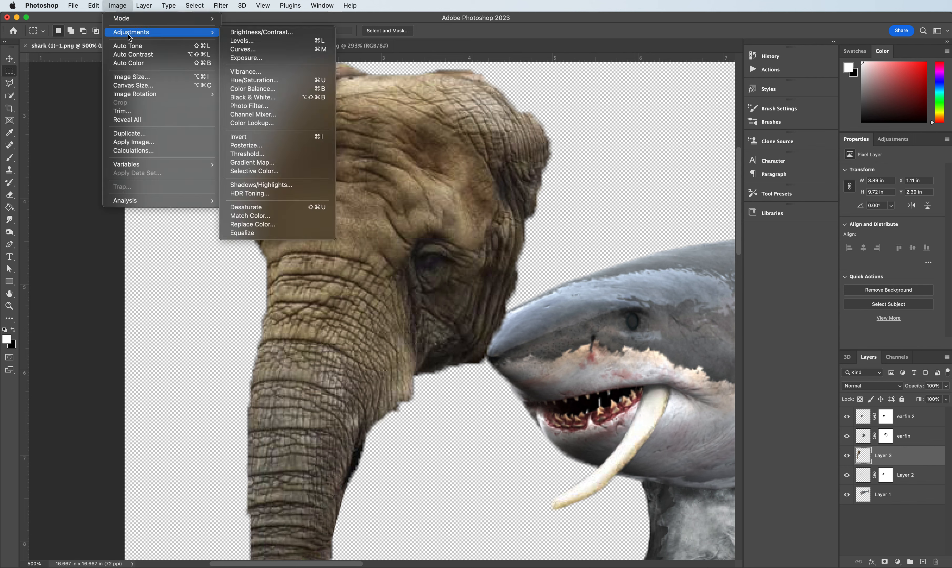
click(256, 81)
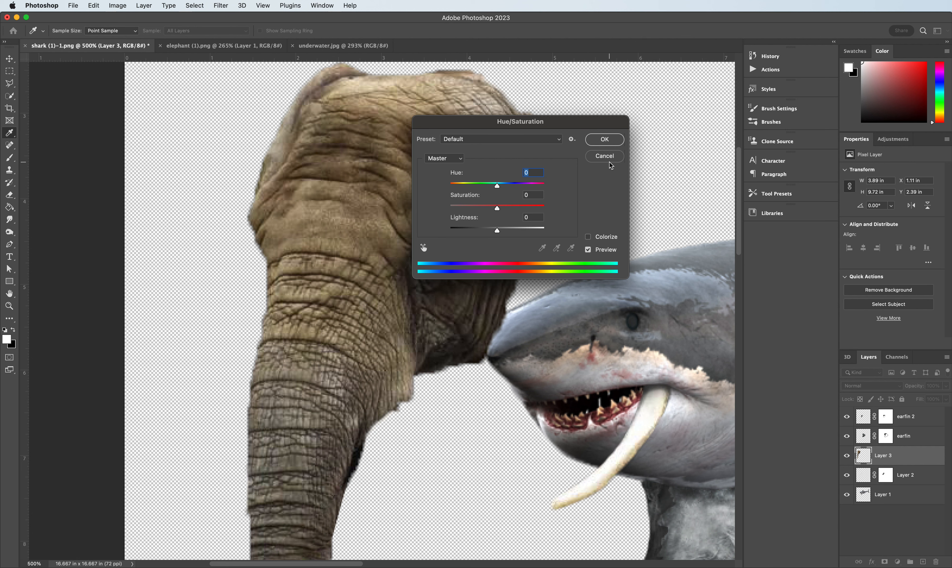
text(150)
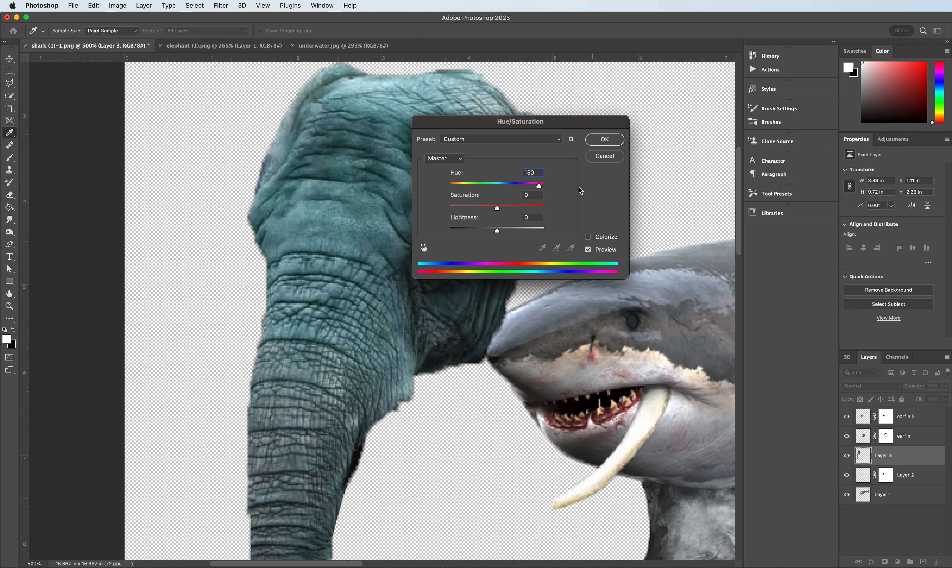
drag(520, 131, 609, 128)
key(Tab)
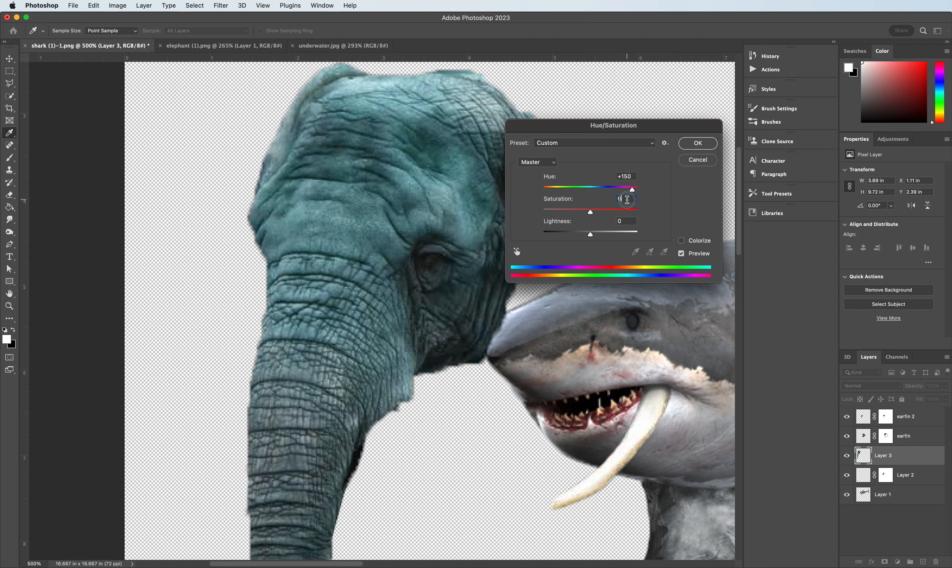
text(-80)
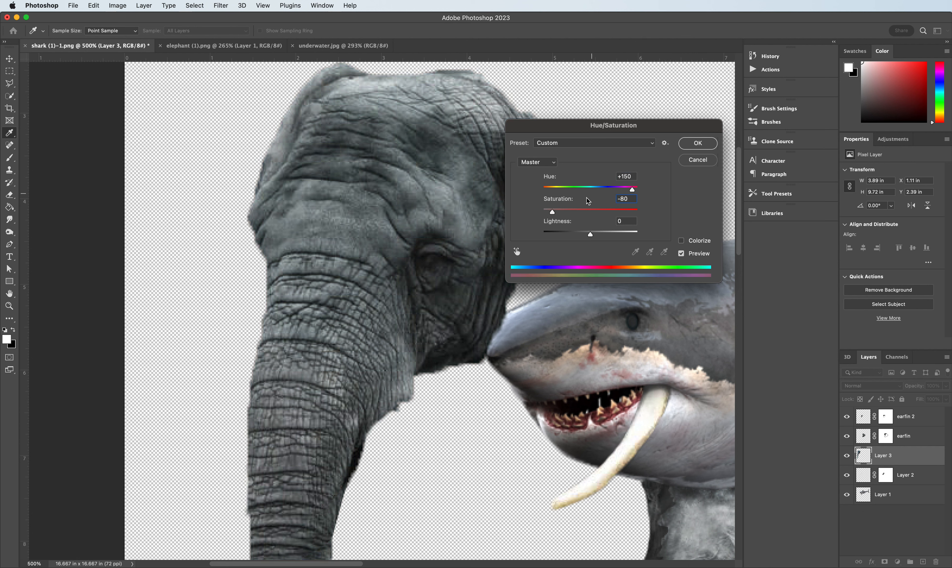
drag(590, 233, 585, 234)
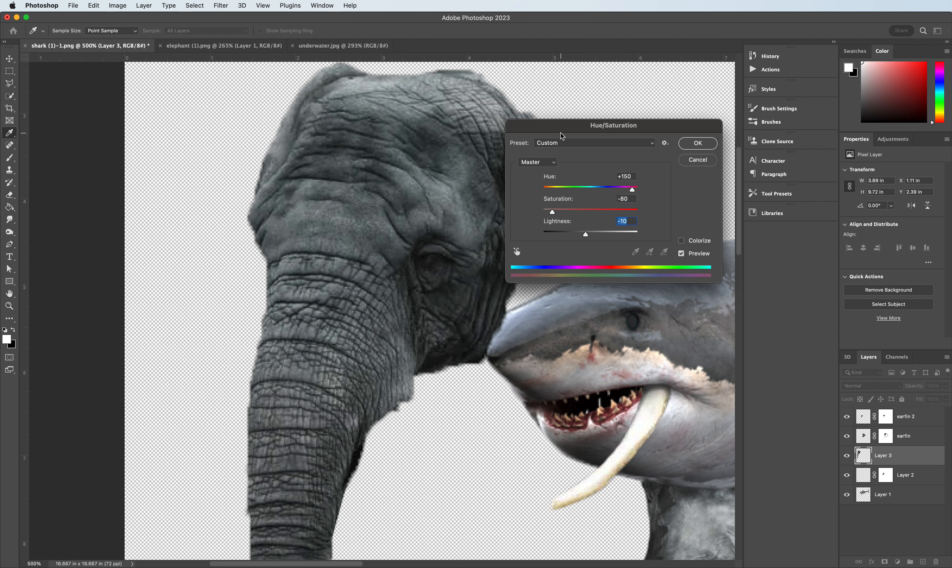
drag(561, 133, 529, 91)
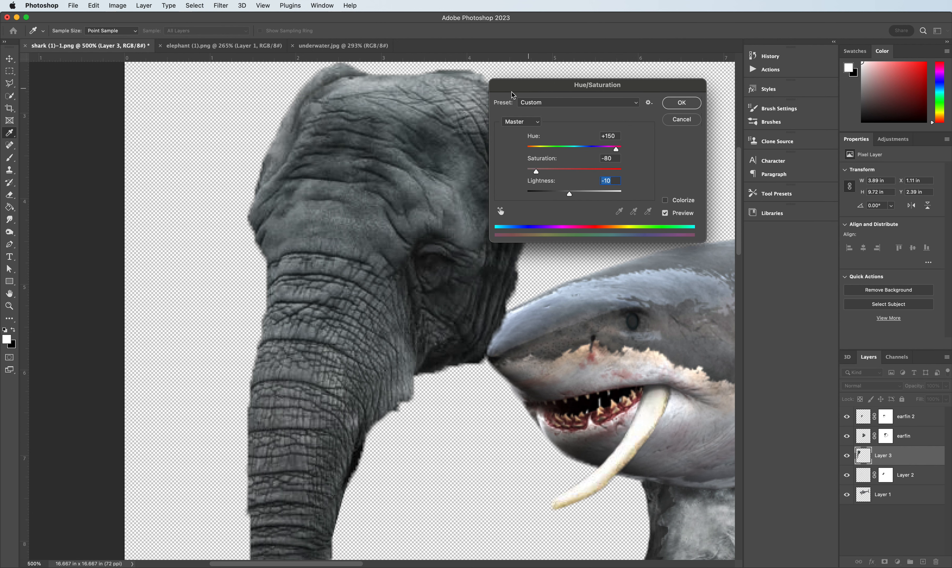
click(672, 106)
key(m)
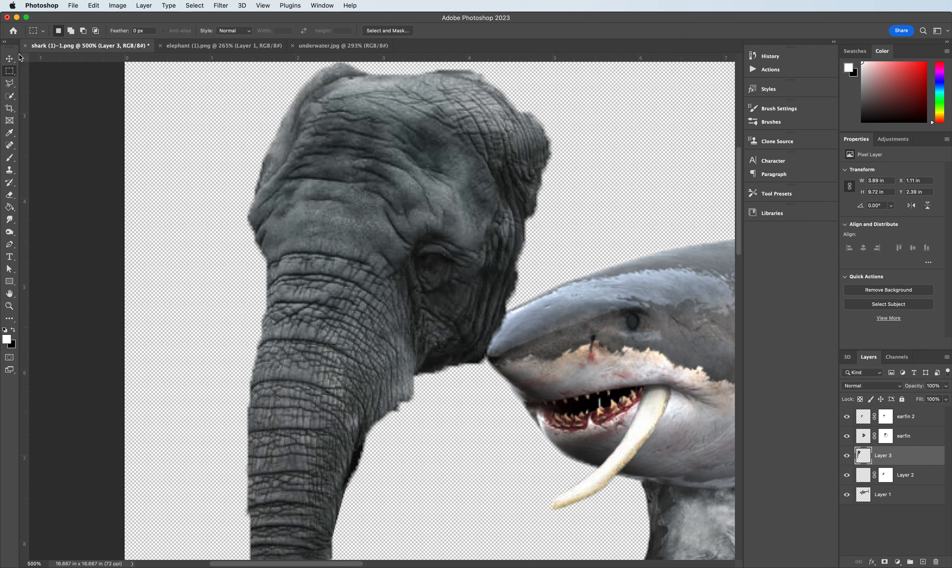
Step: Move the elephant head over the shark's head so its cheek meets the tusk and the shark's body
click(9, 59)
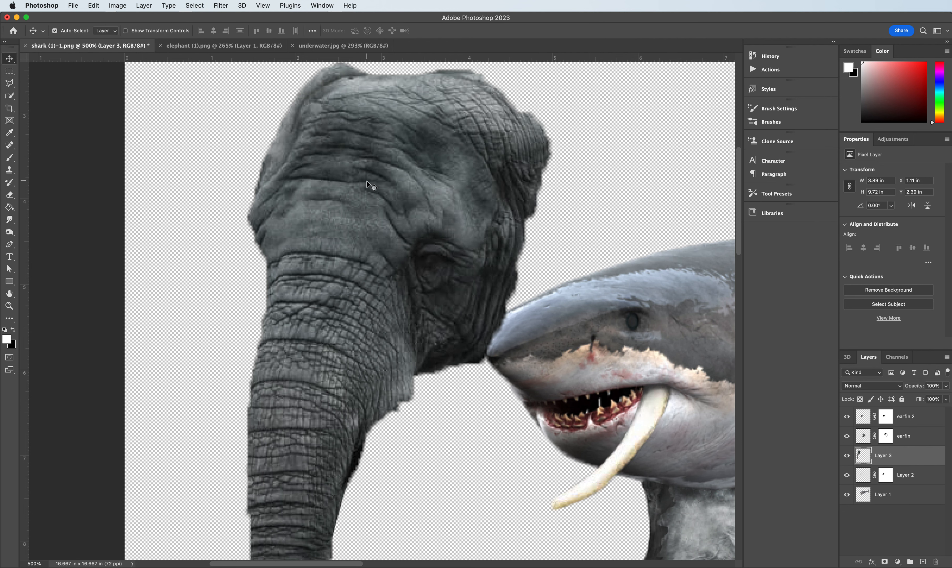
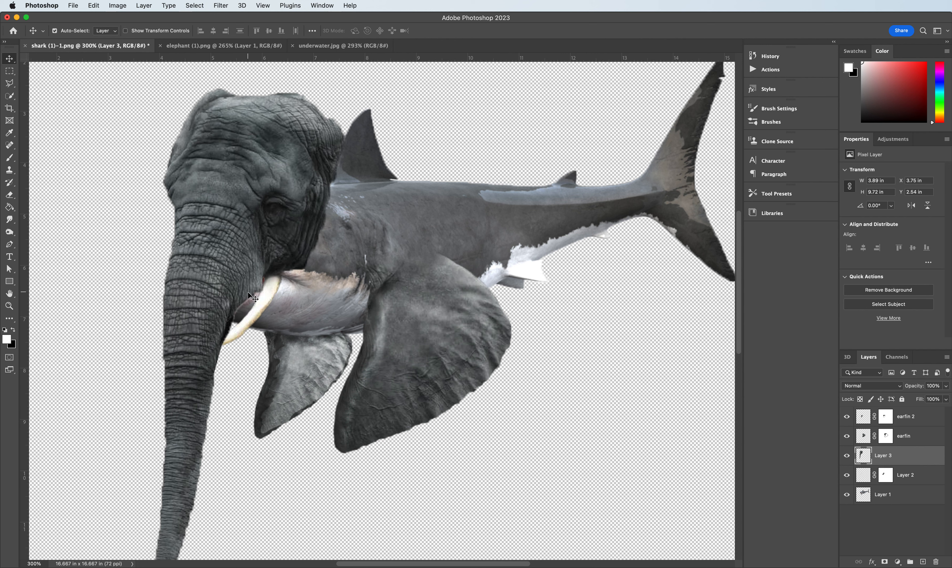
drag(238, 196, 236, 199)
key(super+minus)
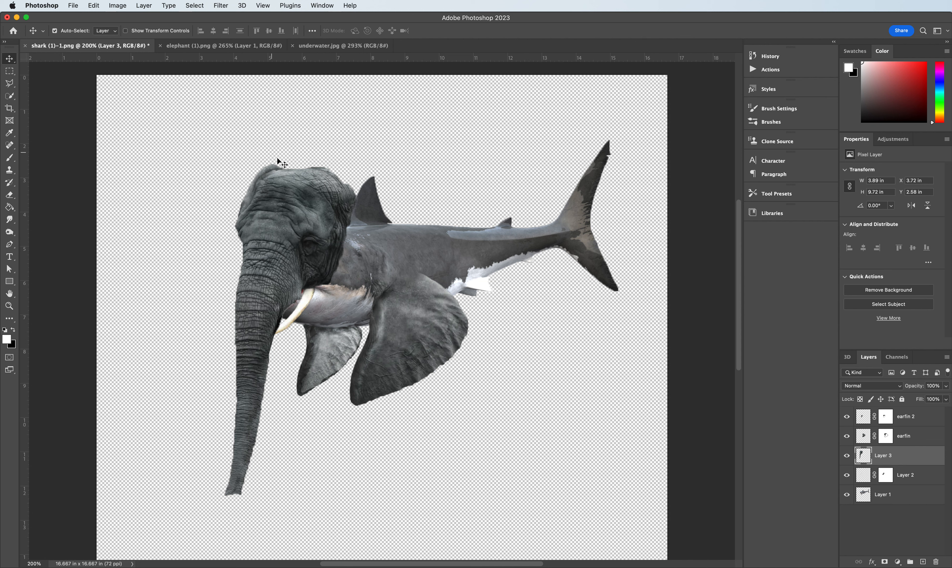
Step: Add a layer mask to the elephant head layer and erase the rough ear remnants along its top and back edges
click(885, 562)
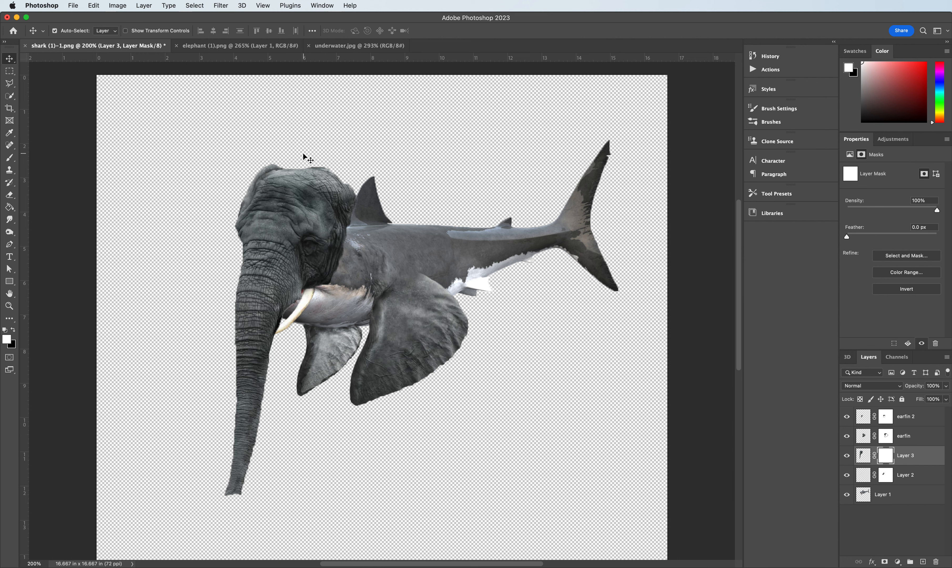
click(10, 195)
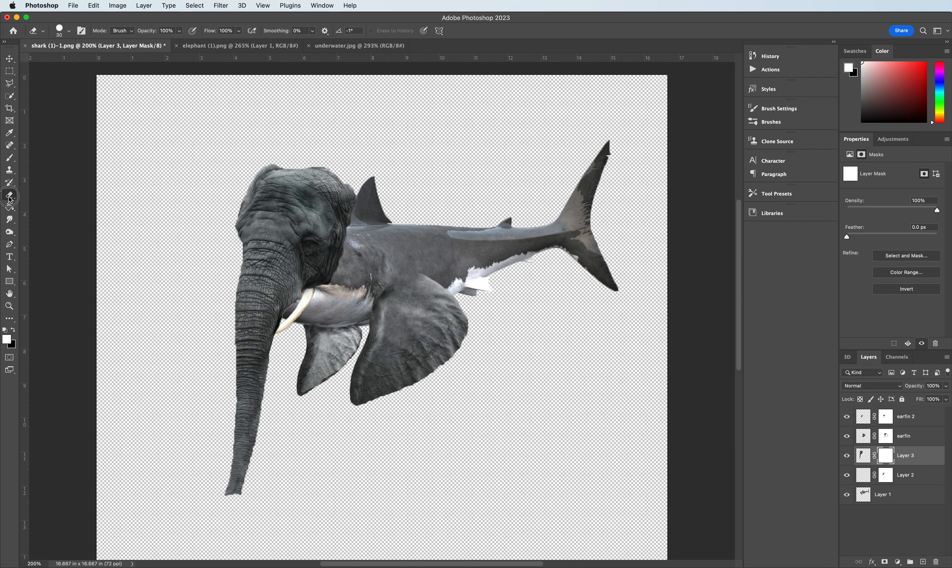
mouse_move(351, 180)
mouse_down()
mouse_move(361, 202)
mouse_move(355, 187)
mouse_up()
mouse_move(273, 163)
mouse_down()
mouse_move(254, 172)
mouse_move(228, 215)
mouse_move(256, 171)
mouse_move(288, 159)
mouse_up()
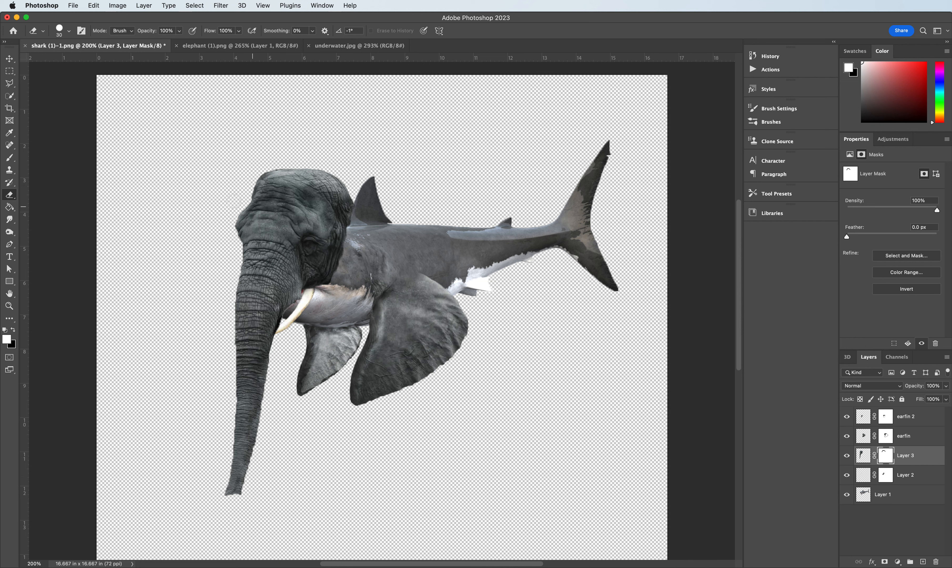
Step: Enclose the elephant head above the tusk in a rectangular selection and start a Warp transform on it
click(11, 74)
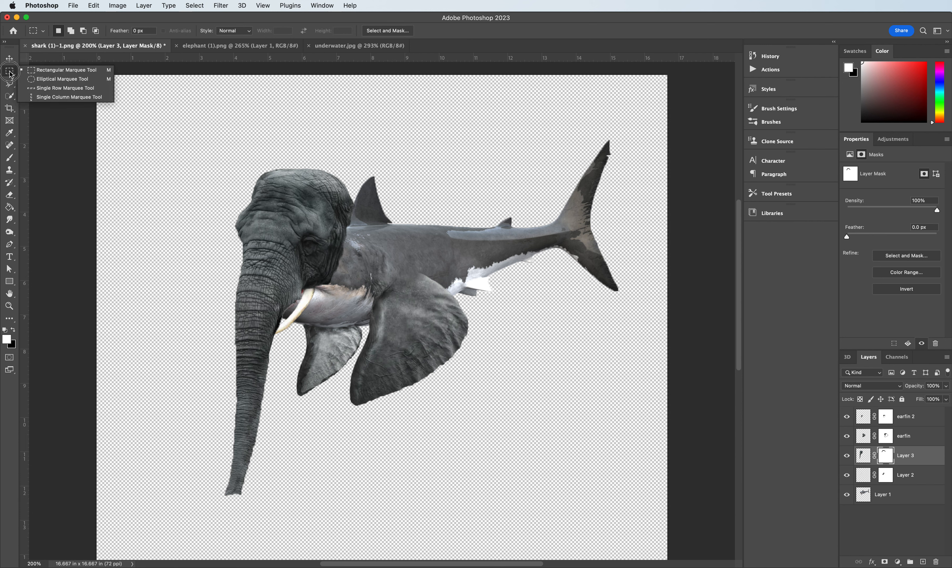
drag(10, 74, 33, 72)
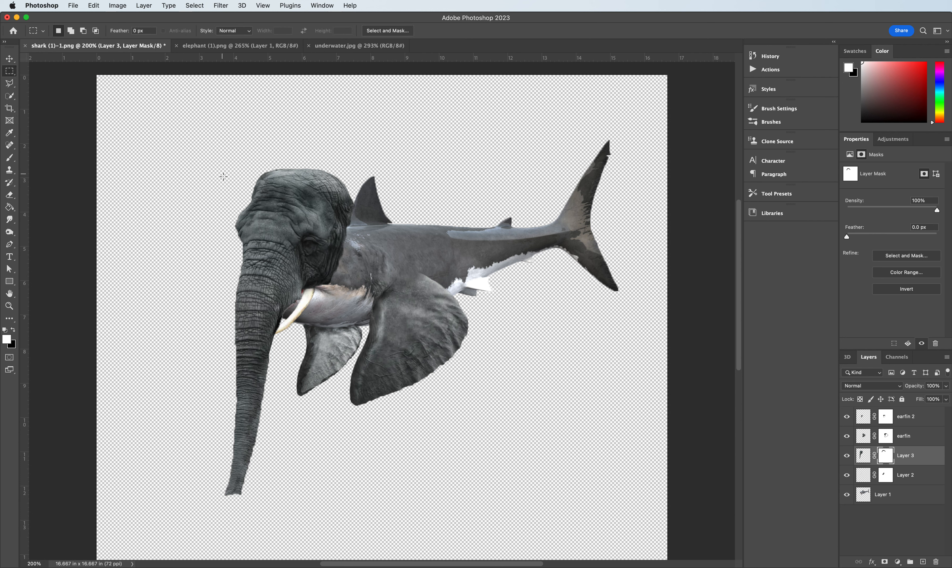
drag(231, 163, 355, 286)
key(super+t)
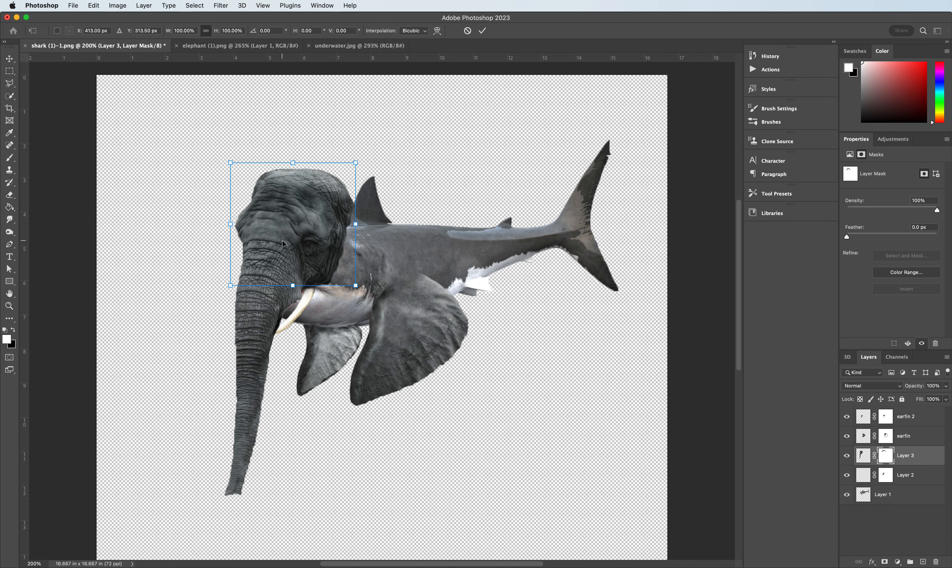
right_click(280, 224)
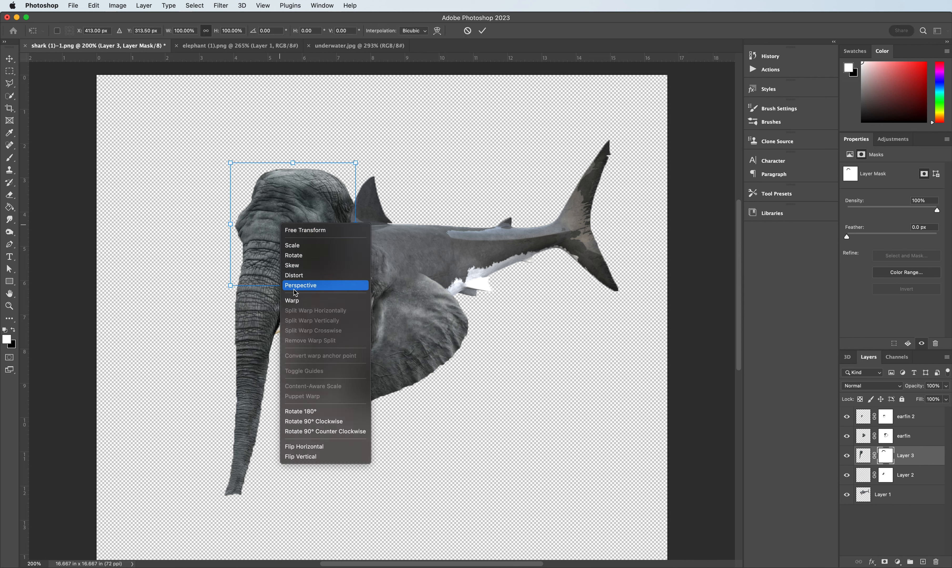
click(297, 304)
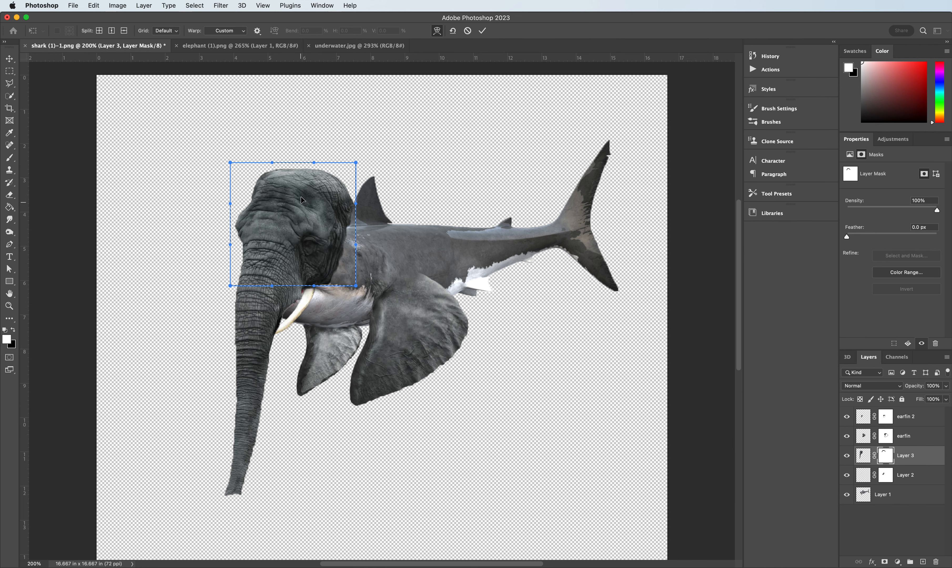
Step: Try warping the elephant head with a 3 x 3 grid, pulling the top edge and inner grid points down to flatten it
click(240, 32)
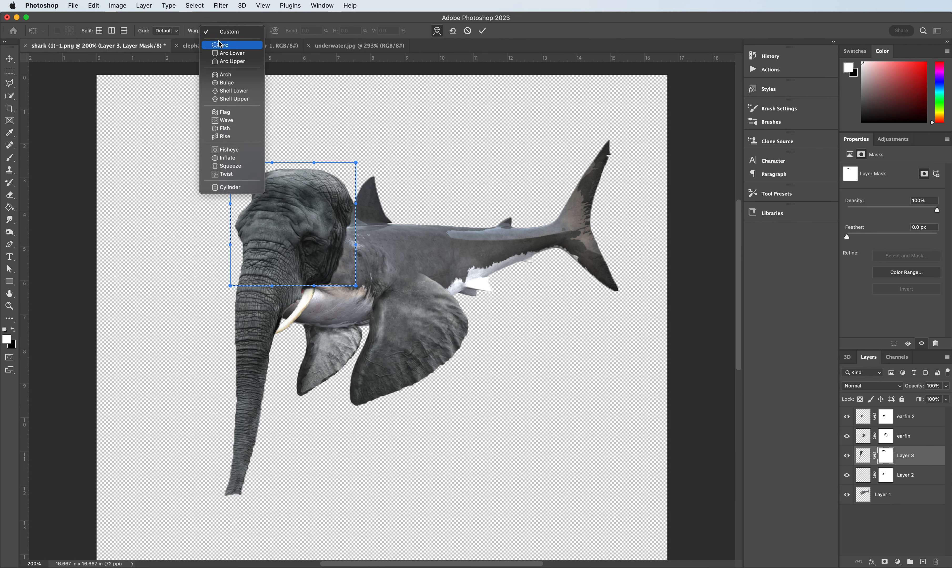
click(173, 31)
click(165, 38)
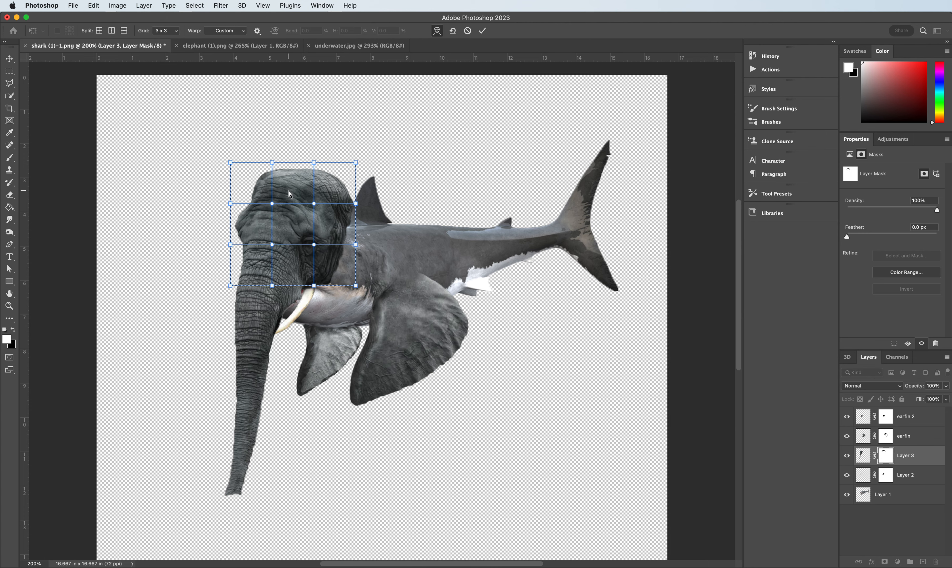
key(super+plus)
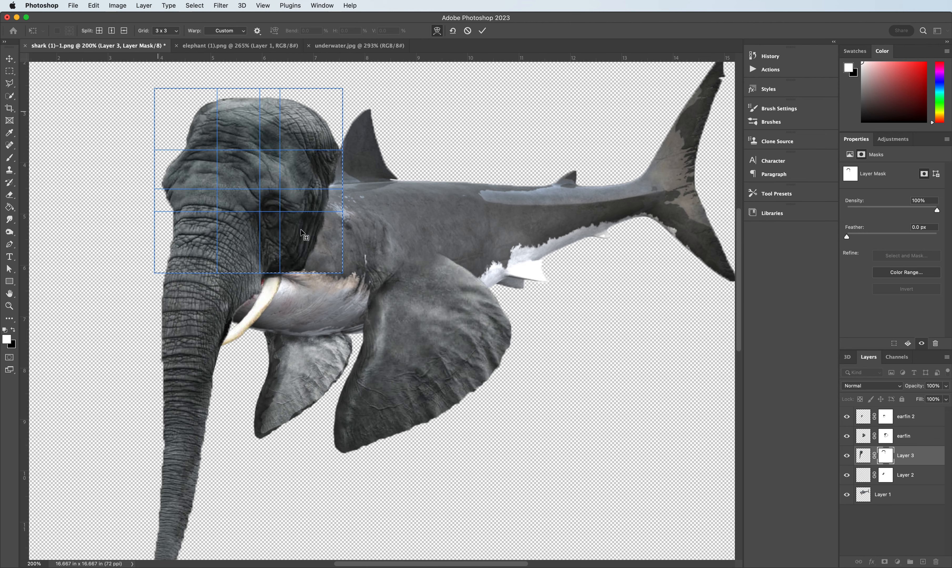
scroll(294, 249, up, 2)
scroll(294, 252, up, 1)
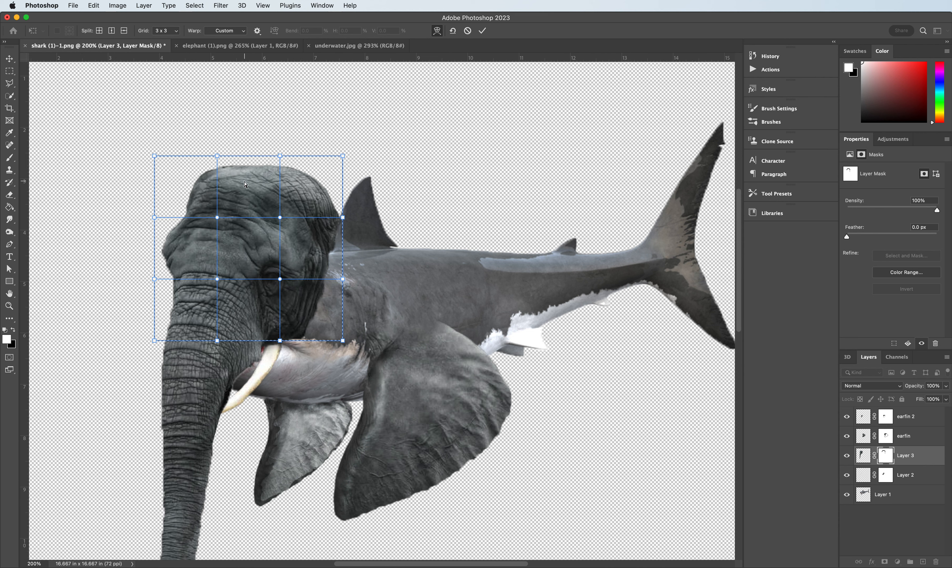
drag(155, 158, 156, 180)
drag(219, 158, 217, 186)
drag(280, 156, 280, 181)
drag(344, 161, 338, 240)
drag(282, 219, 284, 235)
drag(215, 222, 195, 256)
drag(155, 219, 155, 244)
drag(154, 282, 155, 301)
click(154, 244)
drag(154, 244, 156, 248)
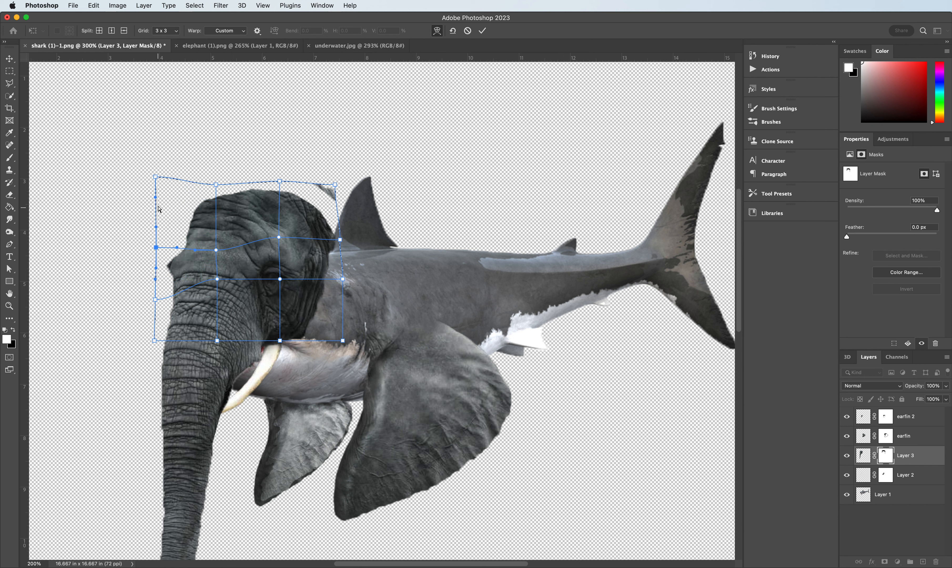
drag(156, 177, 163, 198)
drag(216, 185, 219, 192)
drag(280, 181, 334, 205)
drag(279, 237, 279, 241)
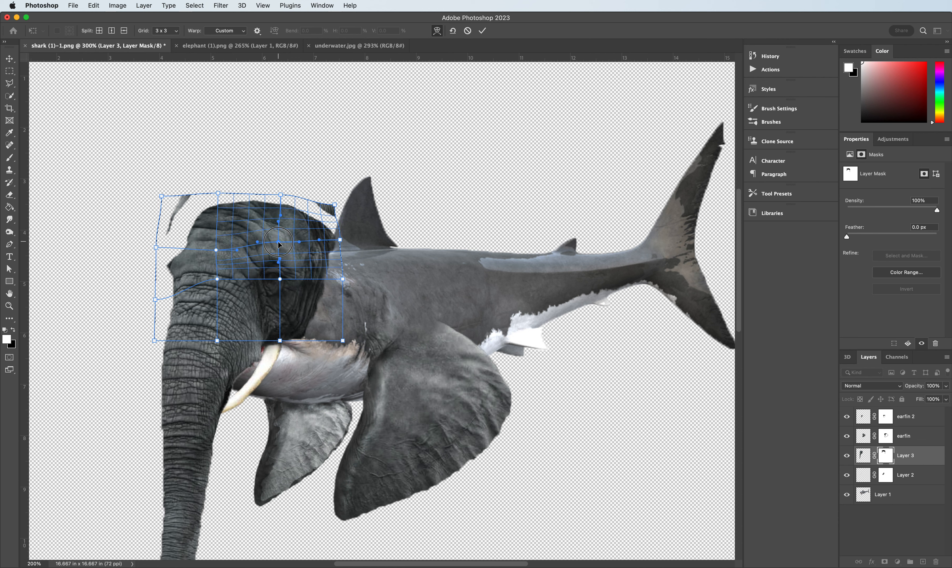
click(280, 278)
drag(280, 280, 280, 300)
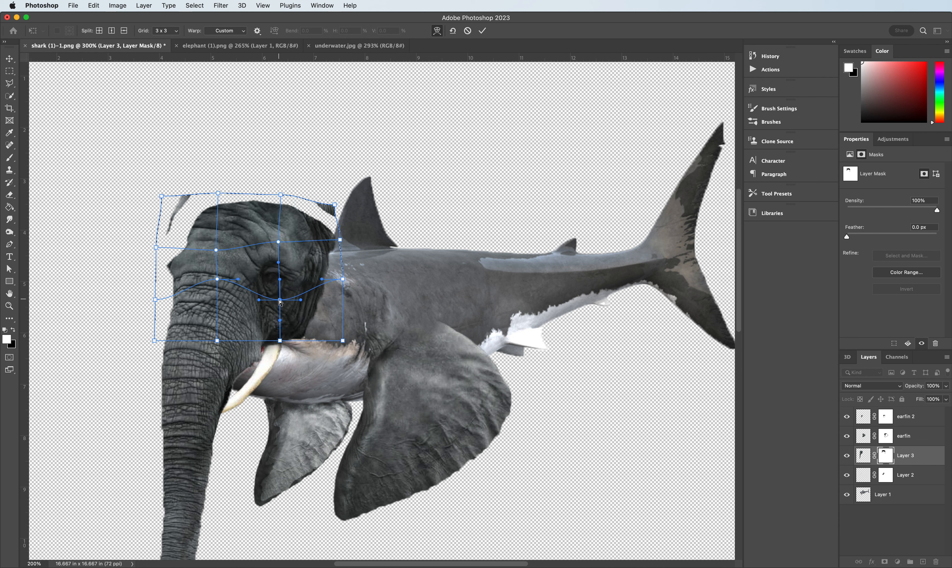
drag(216, 280, 216, 305)
Step: Discard the 3 x 3 grid warp by switching the grid back to Default
click(164, 31)
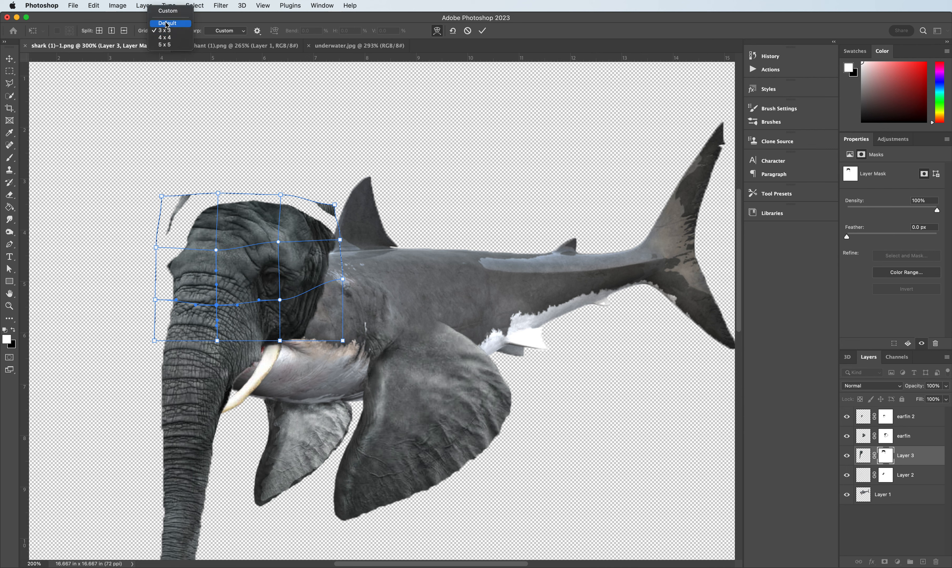
click(165, 16)
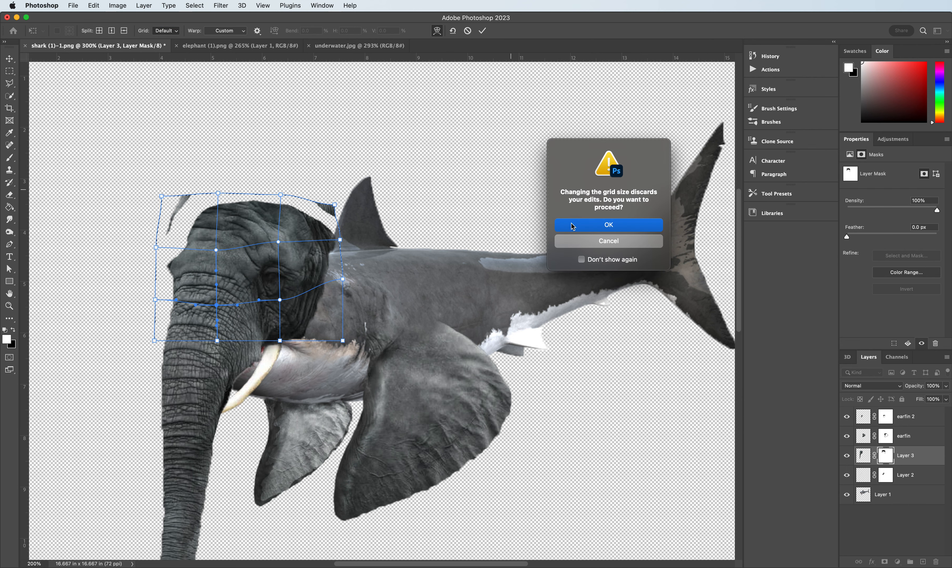
click(592, 228)
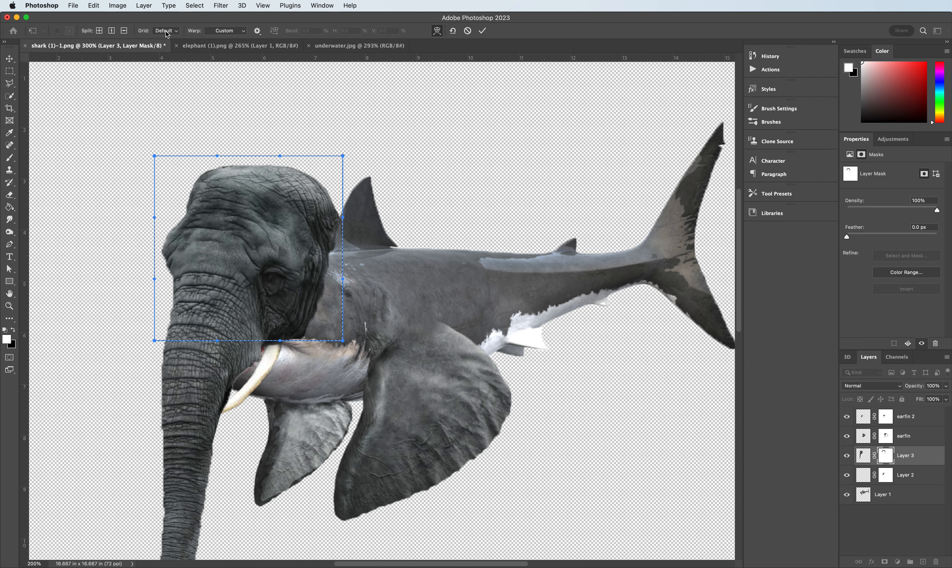
drag(155, 156, 155, 195)
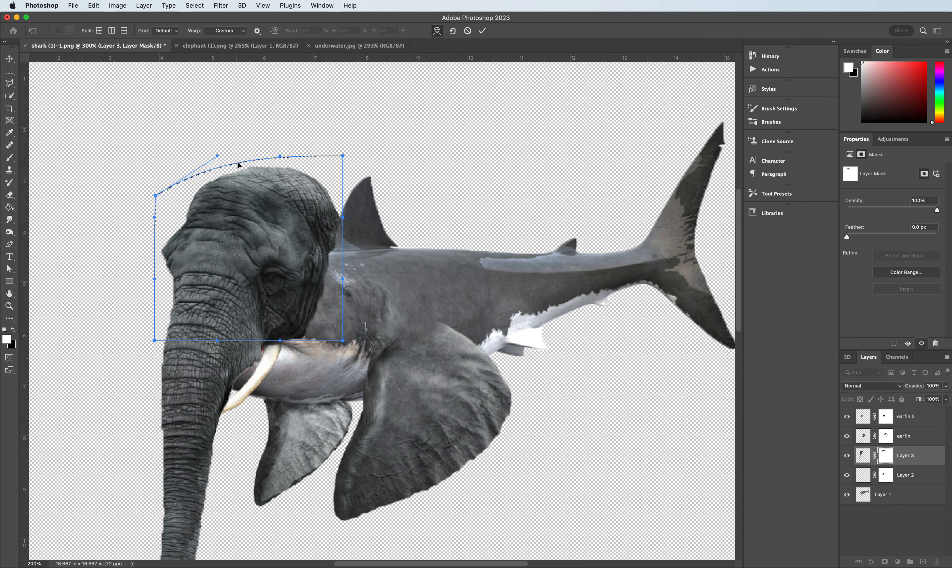
drag(218, 156, 220, 183)
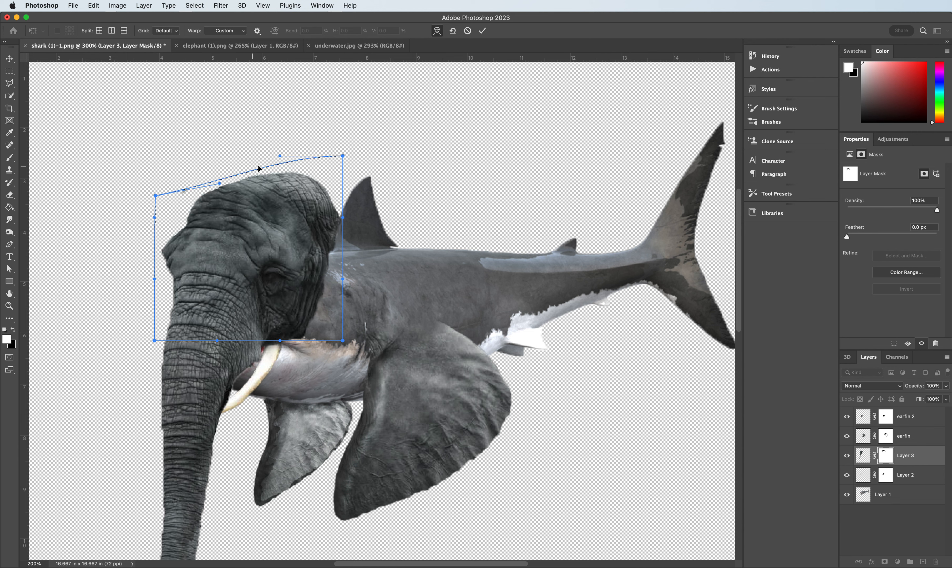
drag(281, 157, 278, 177)
drag(342, 156, 320, 234)
drag(155, 219, 151, 257)
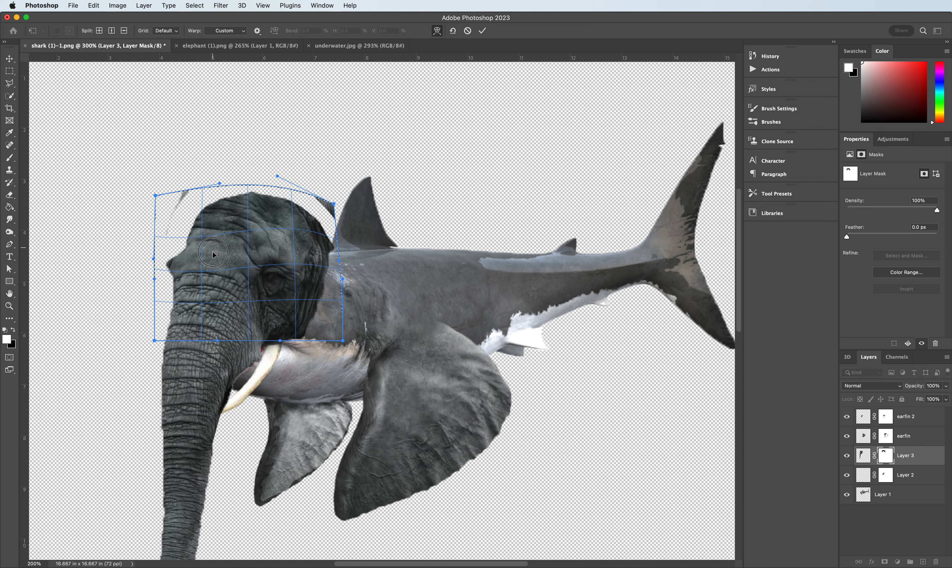
drag(238, 230, 270, 255)
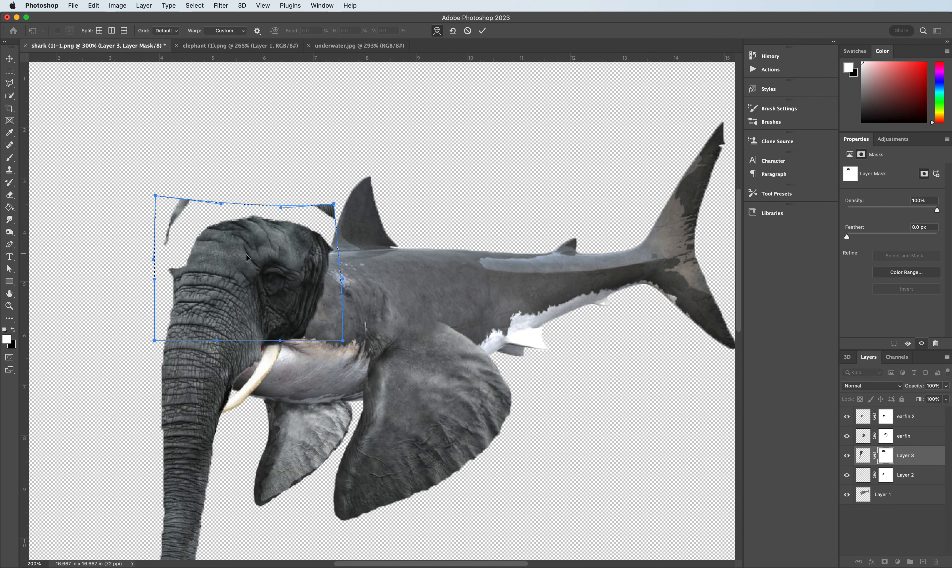
drag(154, 284, 153, 318)
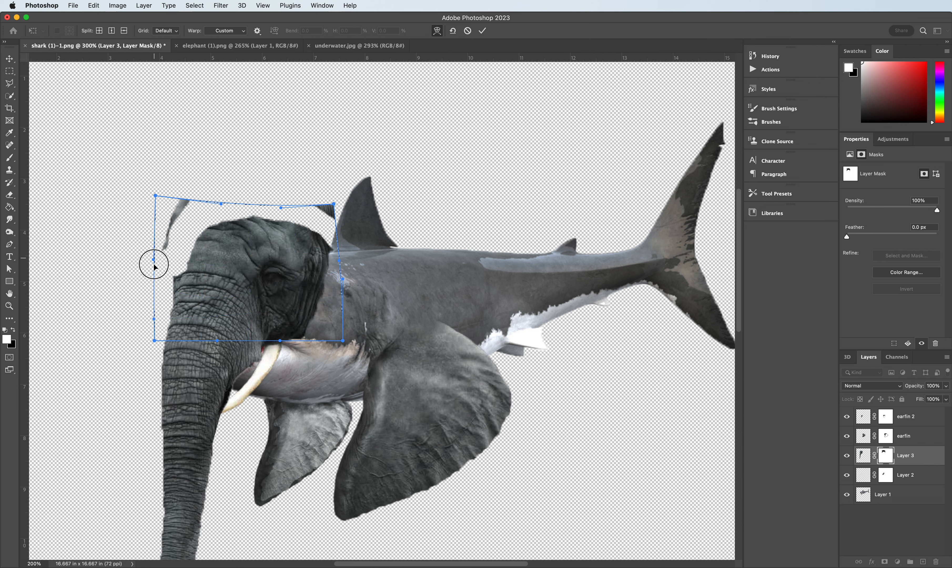
drag(154, 262, 154, 279)
drag(155, 196, 153, 219)
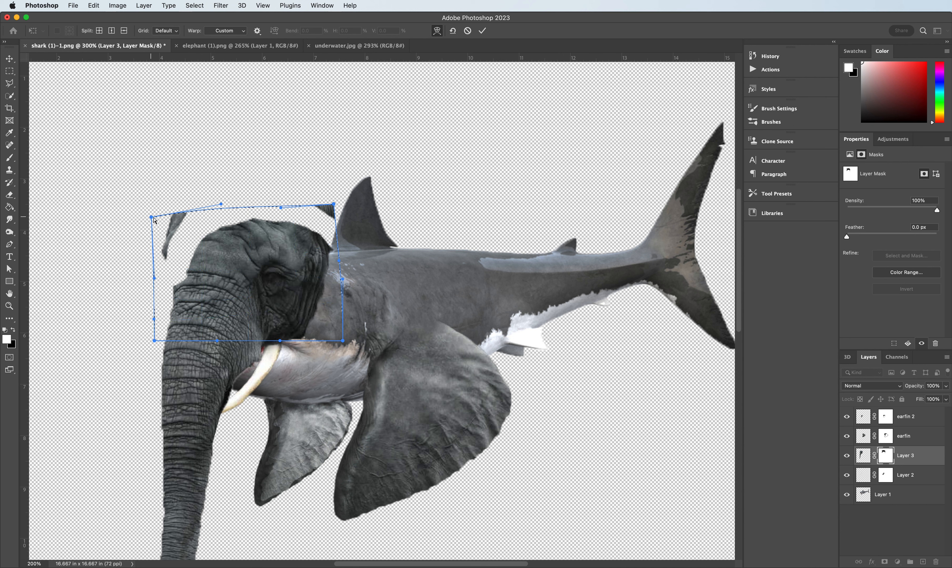
drag(334, 204, 317, 218)
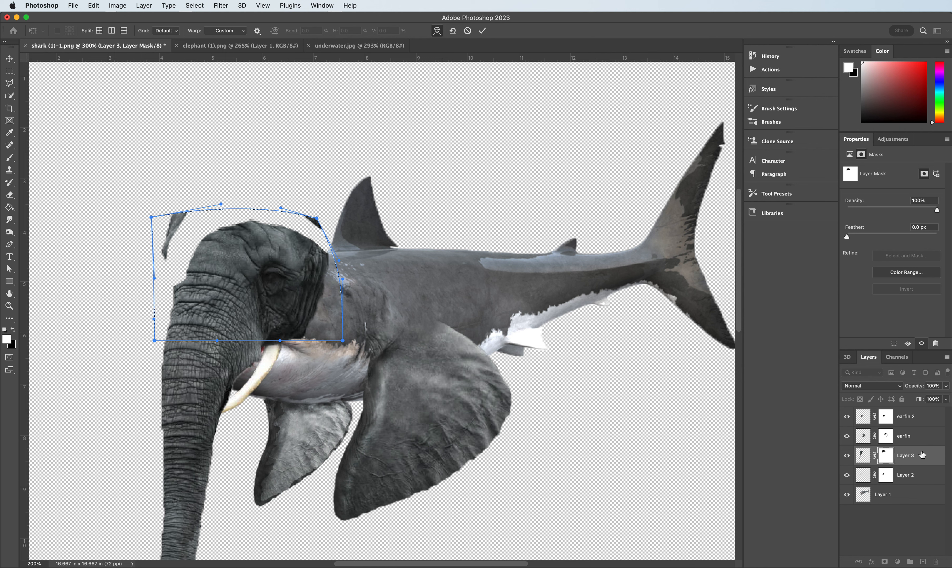
key(Escape)
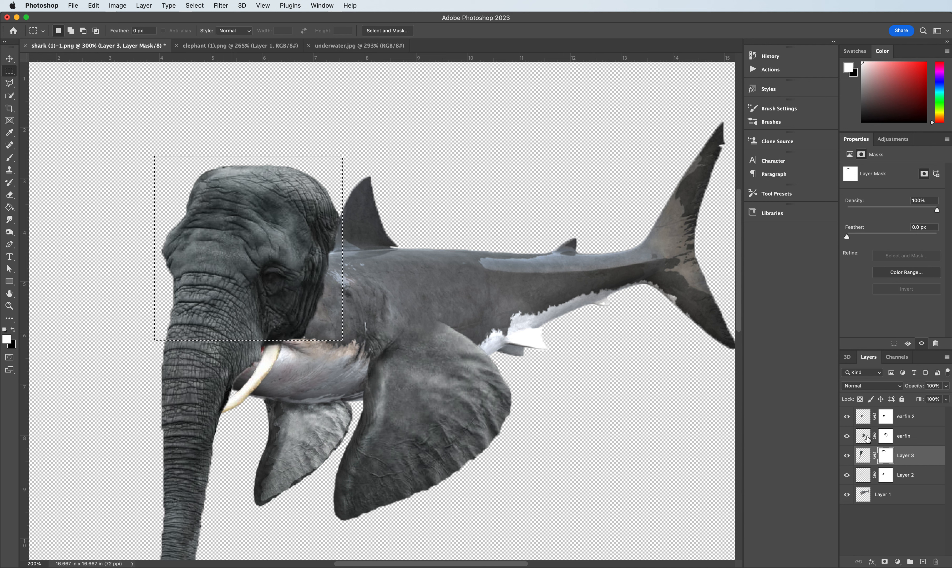
Step: Start a Warp transform on the Layer 3 image instead of its mask and lower both top corners of the elephant head
click(864, 453)
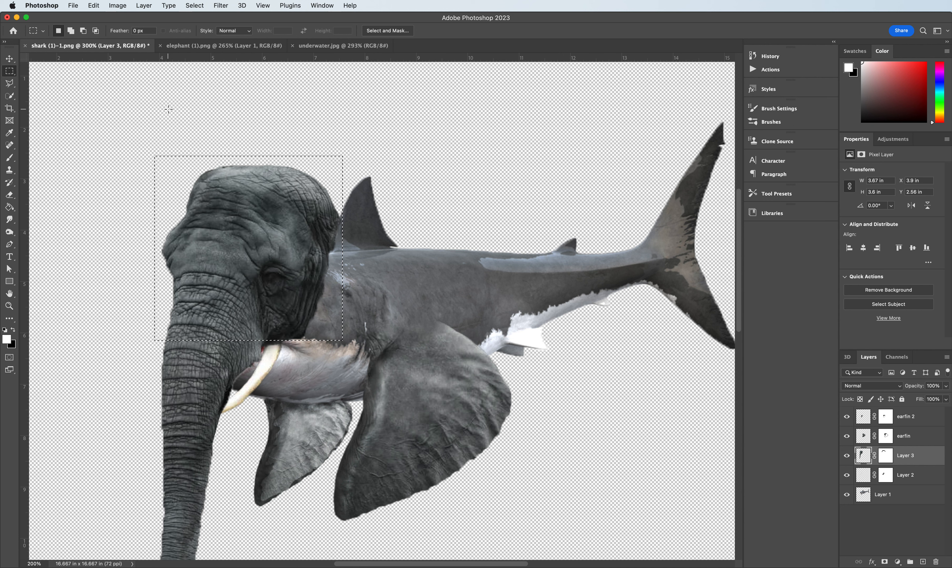
key(super+t)
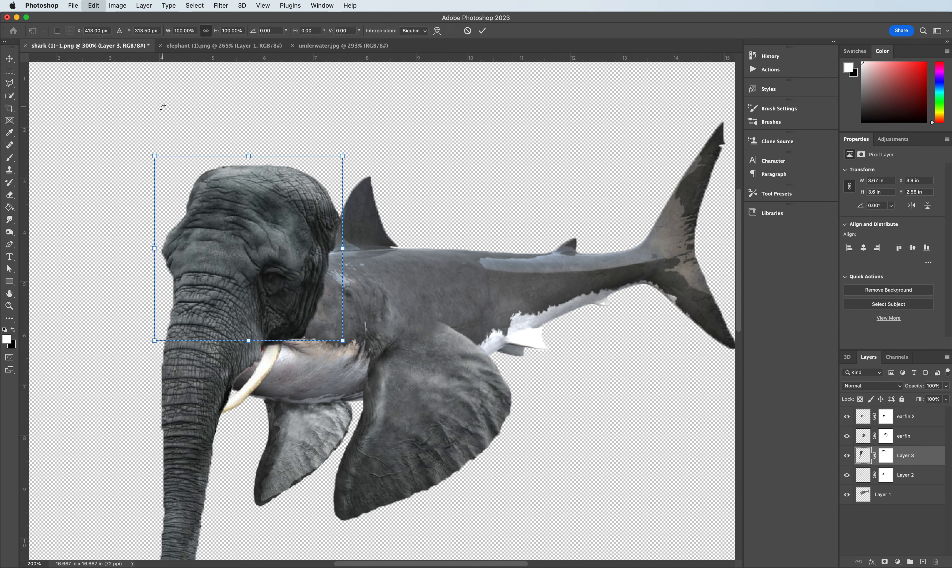
right_click(206, 199)
click(232, 273)
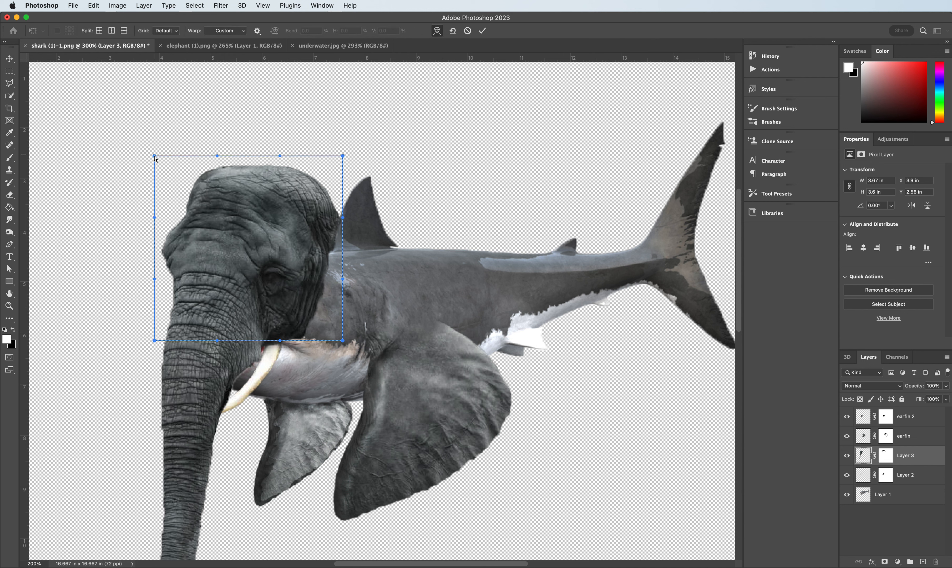
drag(156, 158, 158, 200)
drag(282, 158, 279, 196)
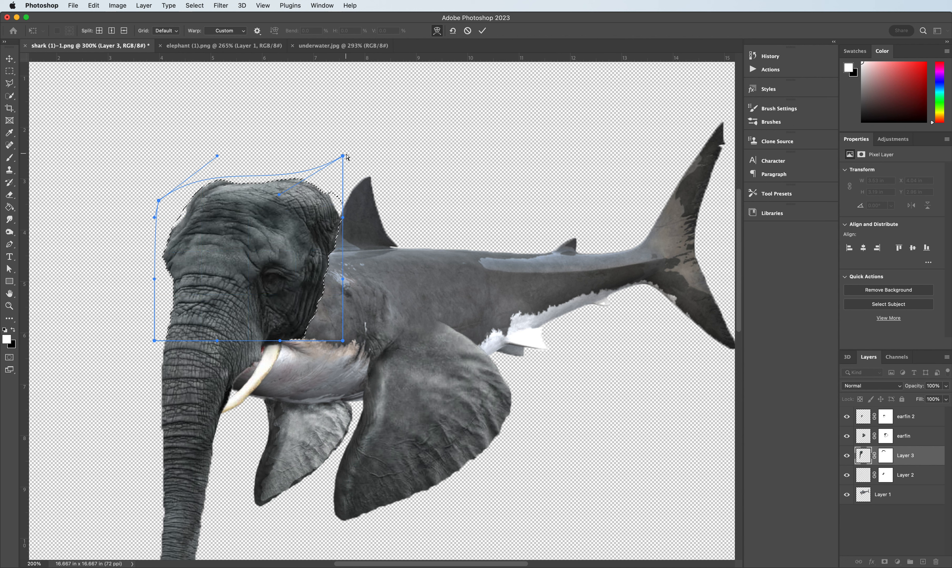
drag(343, 157, 332, 197)
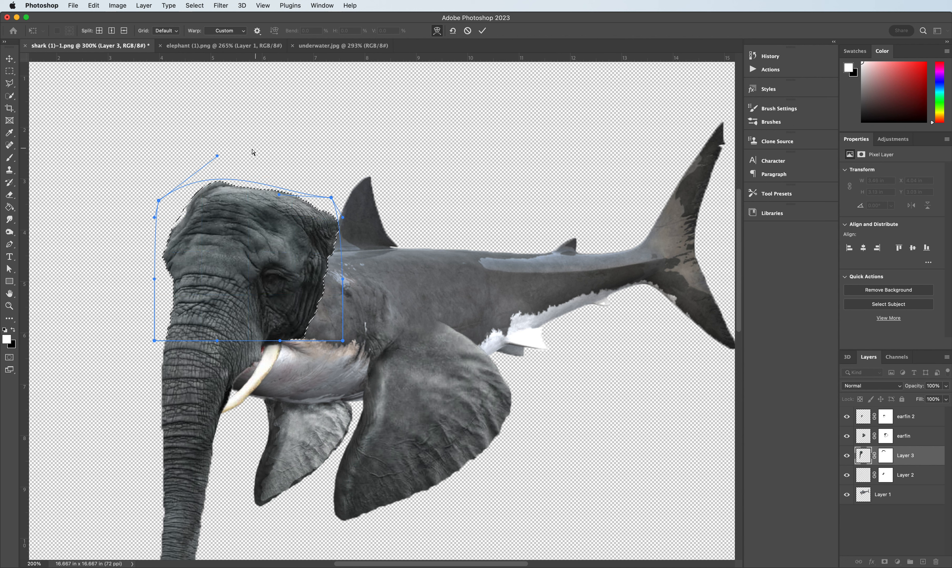
Step: Lower the warp along the elephant's forehead and front edge to flatten the top of the head
drag(216, 156, 220, 177)
drag(163, 203, 163, 219)
drag(154, 285, 152, 308)
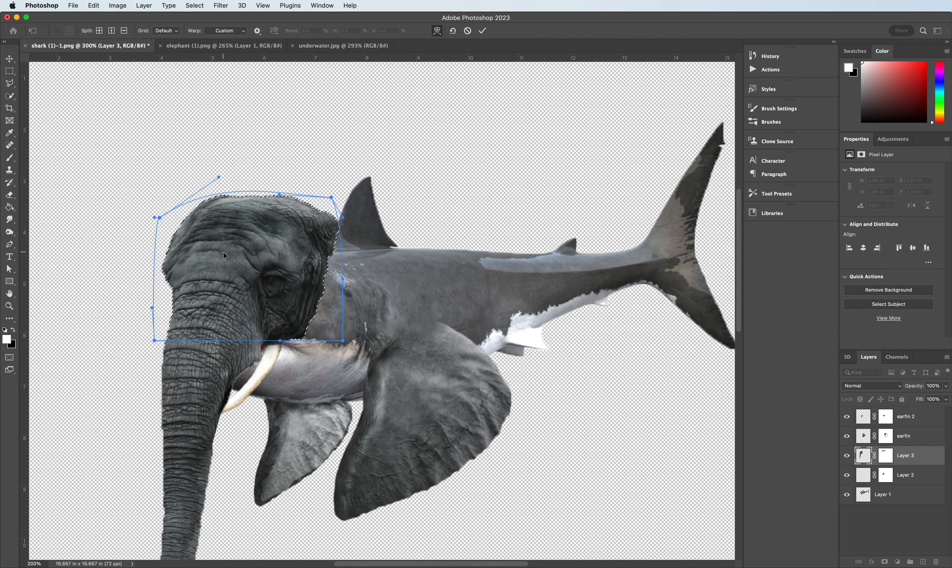
drag(230, 250, 229, 268)
drag(217, 180, 218, 197)
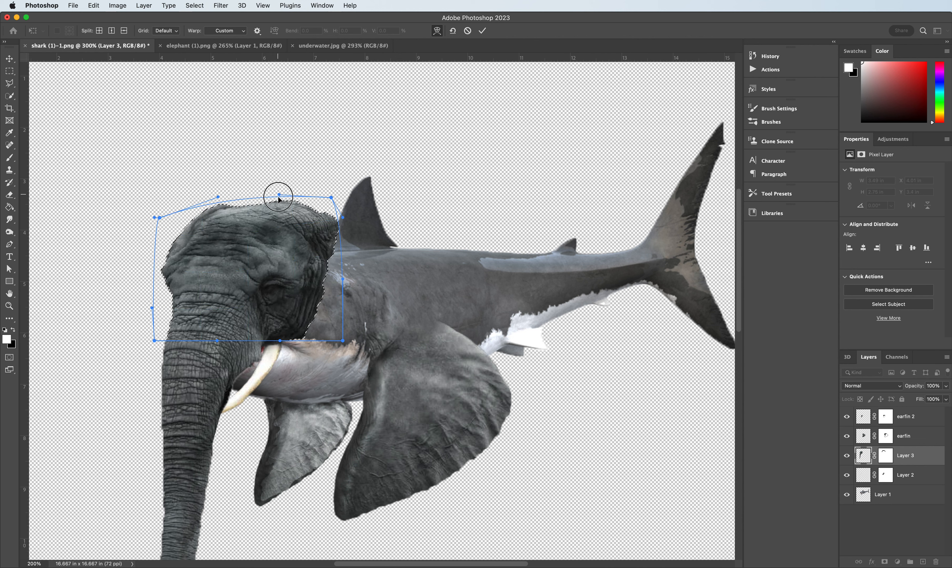
drag(278, 196, 274, 217)
Step: Pull the warp's back corner and back edge down so the rear of the elephant head slopes toward the shark's back
drag(332, 197, 336, 250)
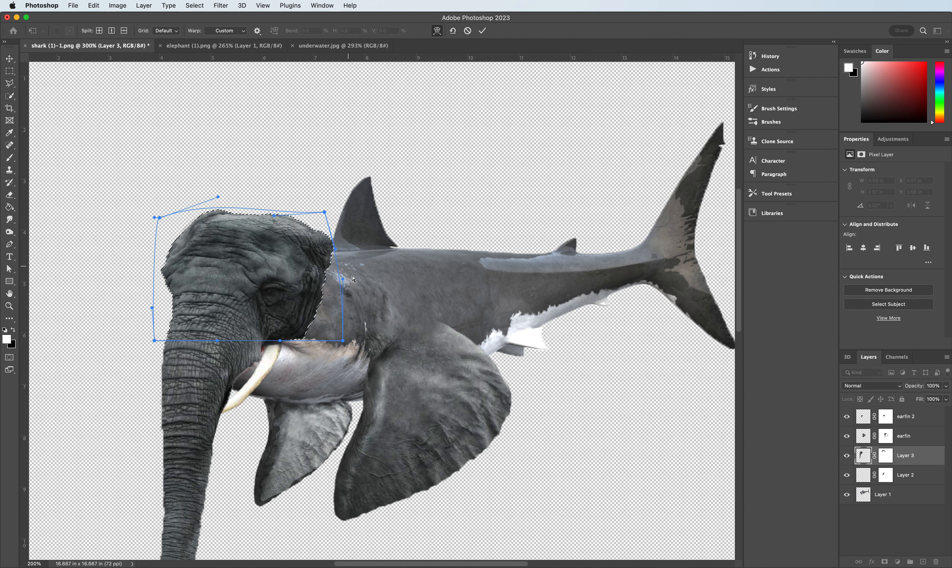
drag(346, 285, 344, 294)
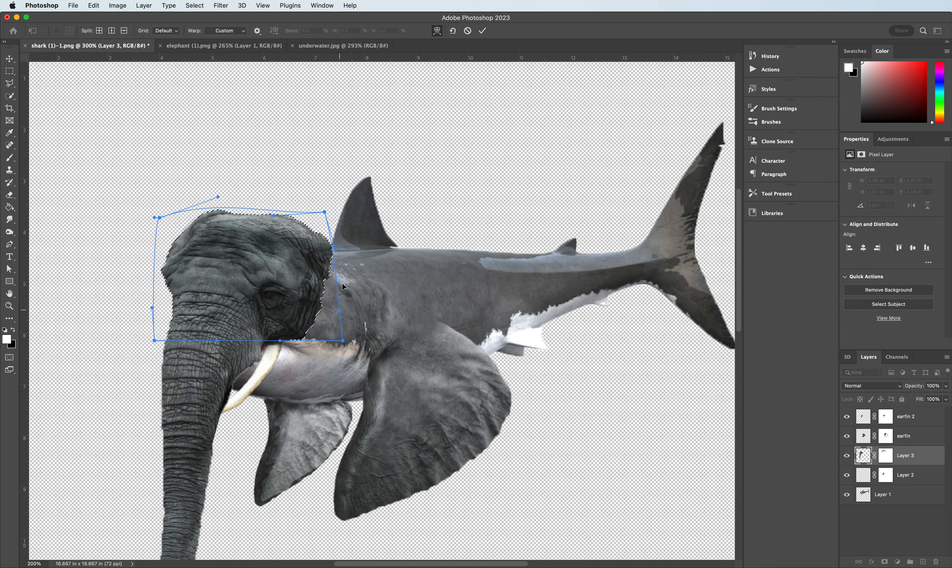
drag(336, 250, 337, 275)
drag(324, 212, 328, 231)
drag(274, 215, 272, 228)
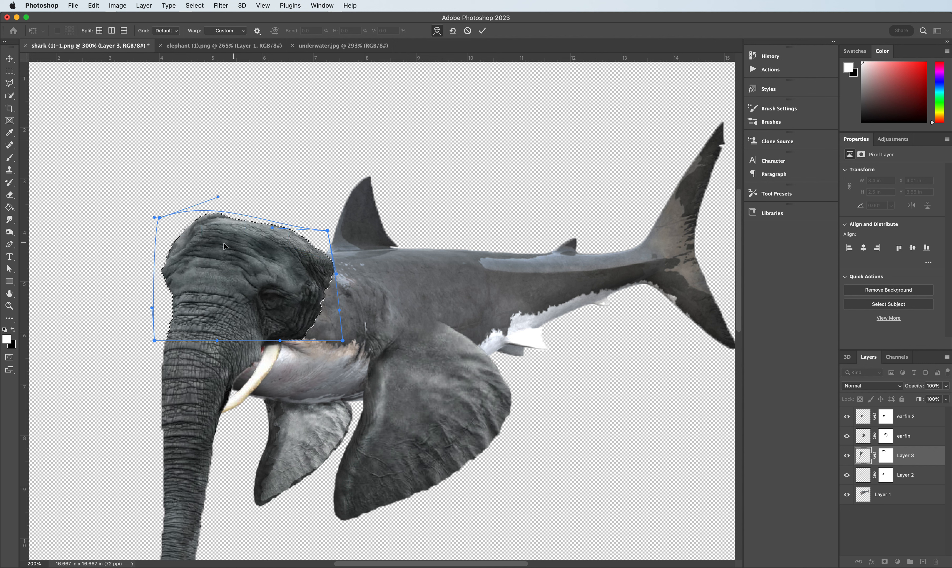
Step: Compress the warped head further by lowering its front corner, top curve and back edge to about the height of the shark's back
drag(202, 267, 192, 243)
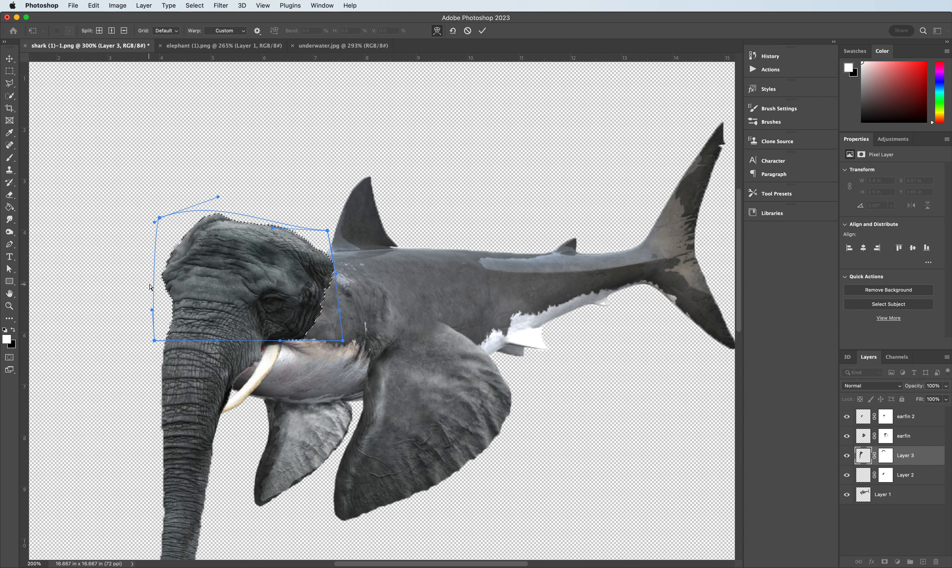
drag(155, 222, 153, 258)
drag(218, 197, 159, 240)
drag(273, 229, 327, 244)
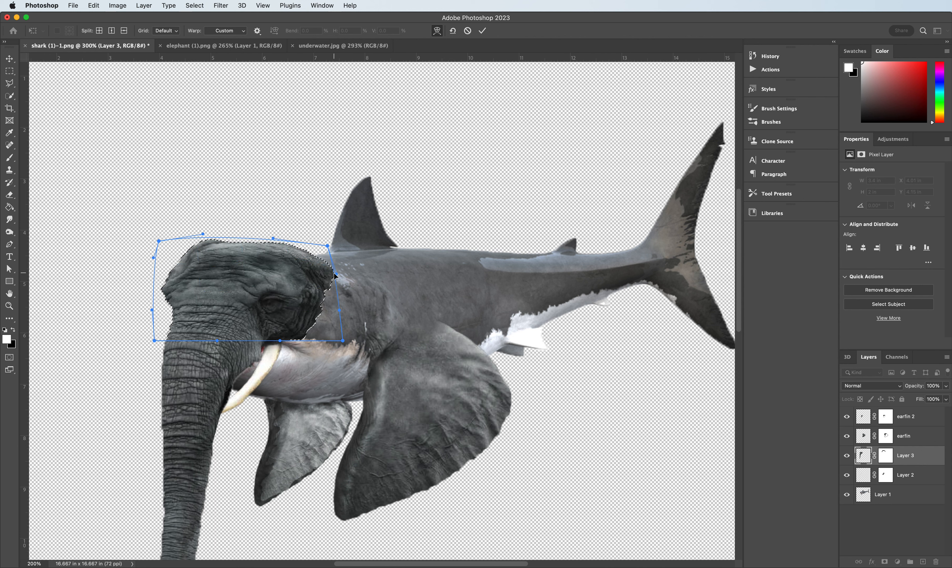
drag(336, 274, 336, 295)
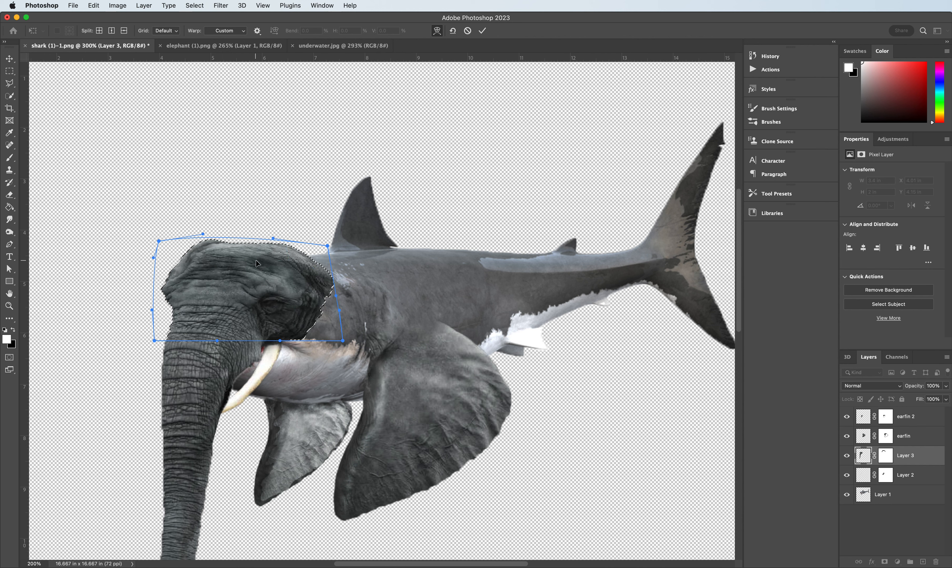
Step: Refine the warp inside the forehead, along the front edge and around the elephant's eye
drag(295, 264, 295, 271)
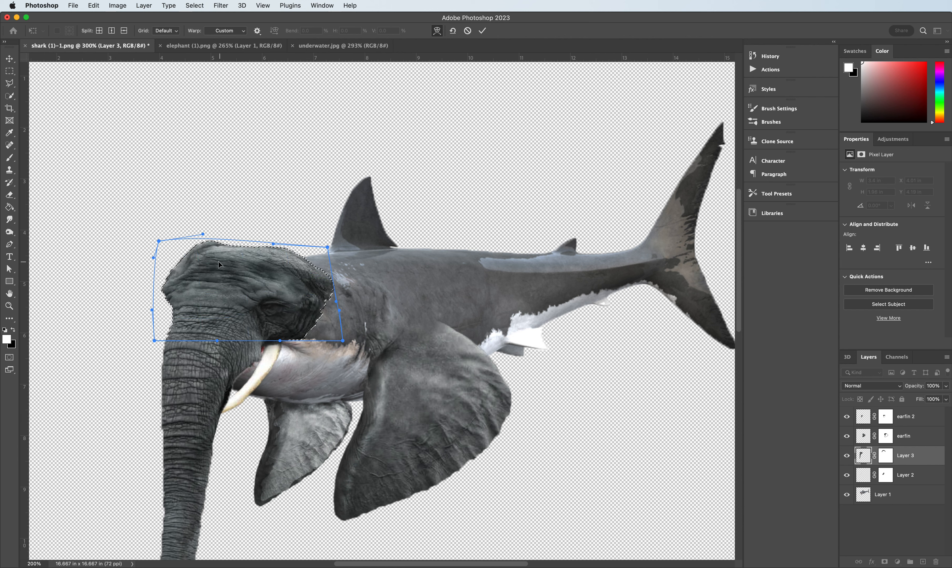
drag(207, 267, 204, 269)
drag(158, 243, 155, 266)
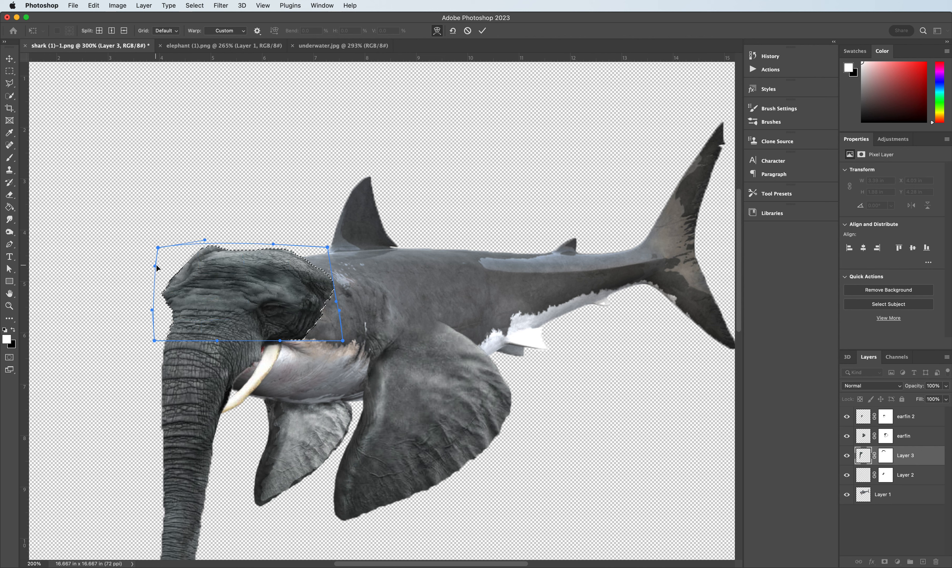
drag(152, 310, 153, 306)
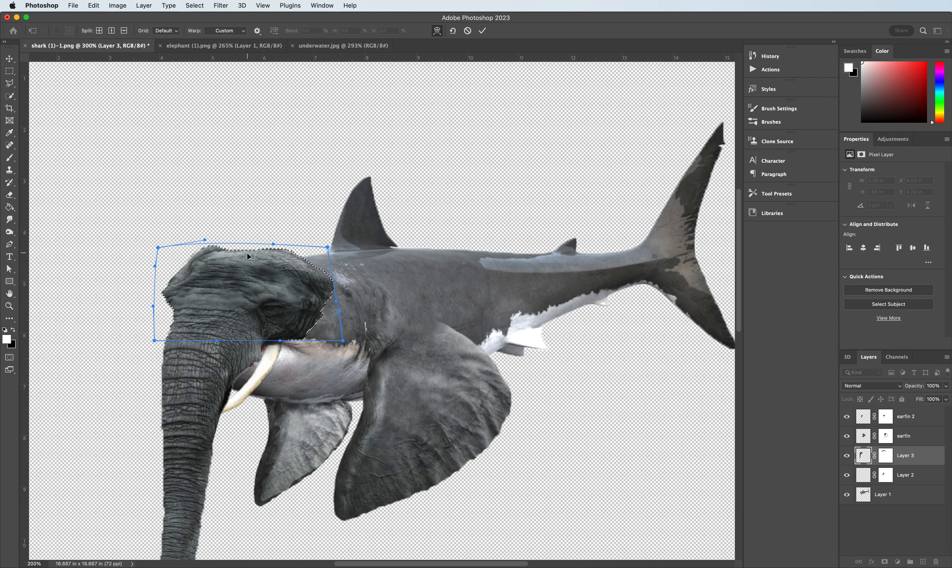
mouse_move(265, 304)
mouse_down()
mouse_move(270, 312)
mouse_move(272, 299)
mouse_up()
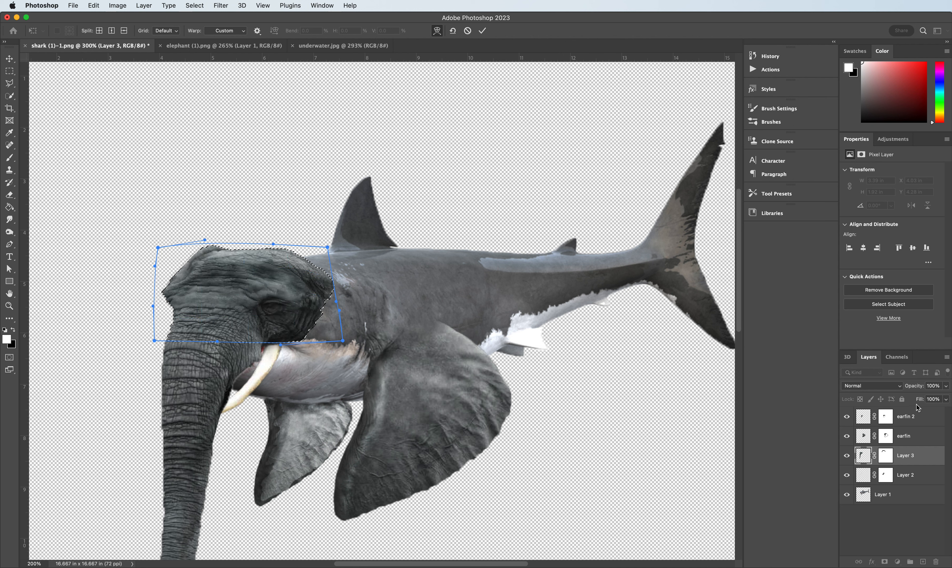
Step: Align the elephant's eye over the shark's eye with the layer opacity reduced to 52%, and restore the opacity to 100%
click(948, 388)
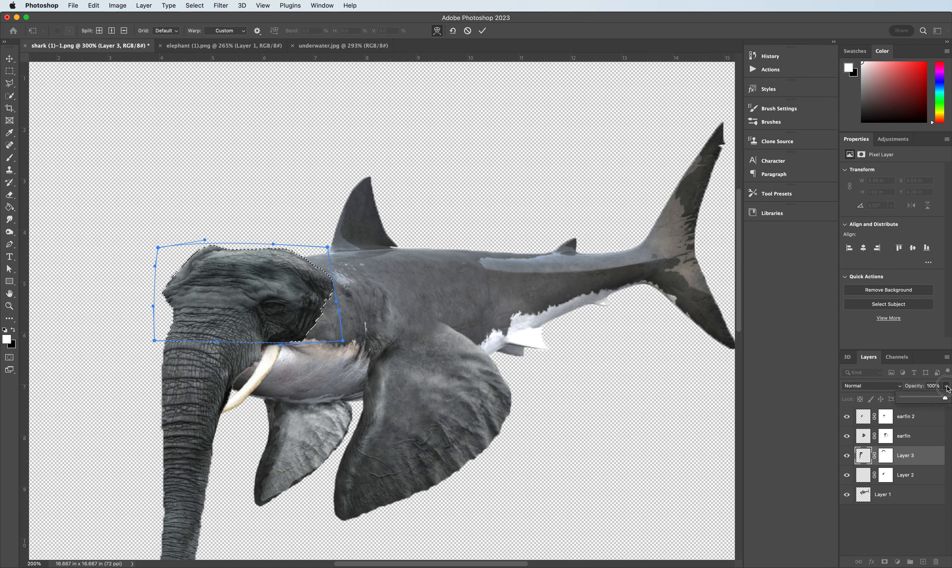
click(925, 399)
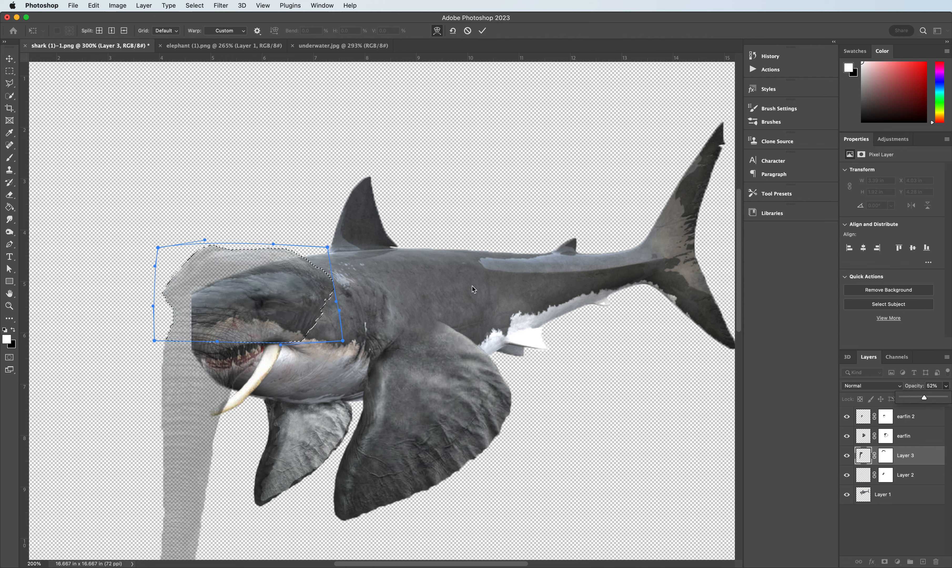
drag(259, 304, 254, 304)
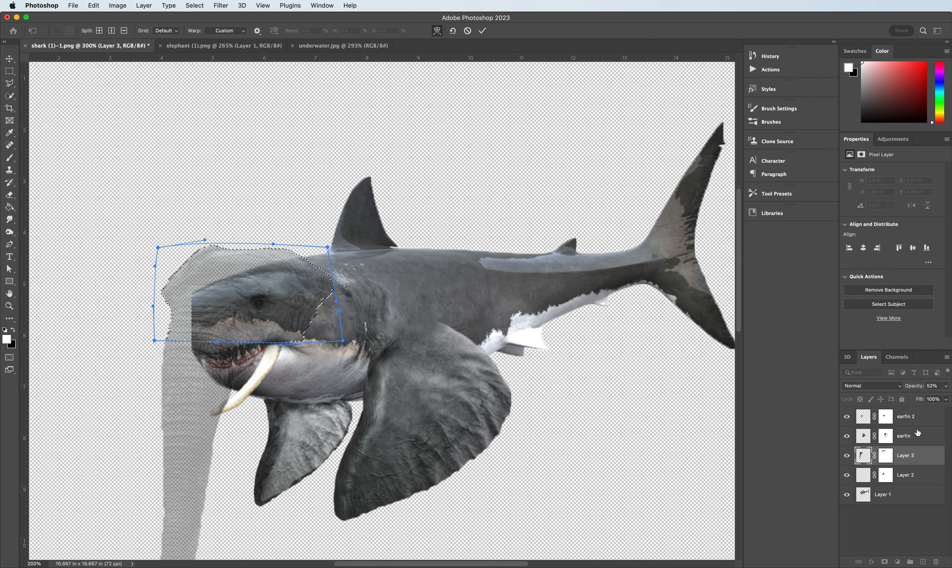
click(946, 385)
drag(942, 397, 949, 397)
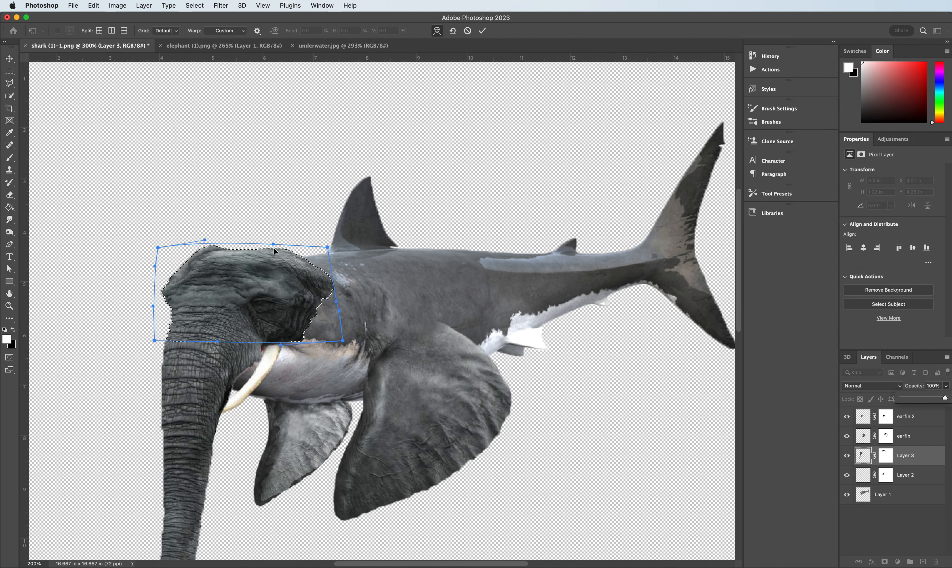
Step: Level the warp's top edge with the shark's back, extend its back corner slightly, apply the warp and deselect
drag(273, 244, 272, 249)
drag(205, 240, 207, 247)
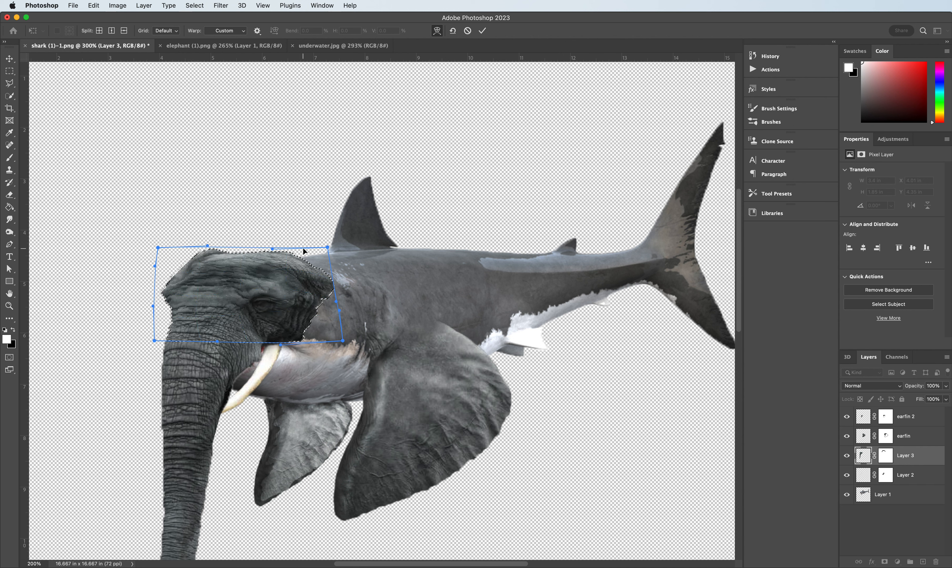
drag(325, 249, 335, 253)
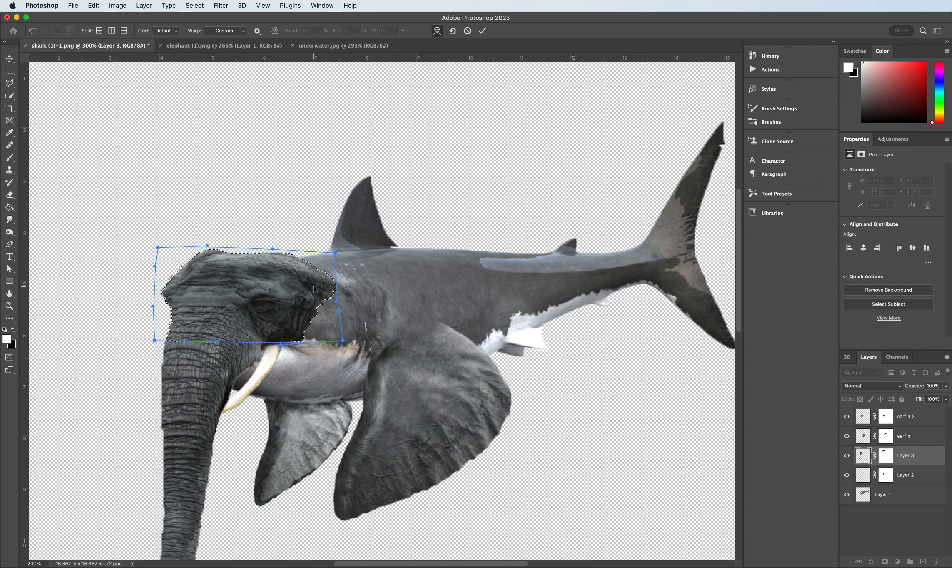
key(Return)
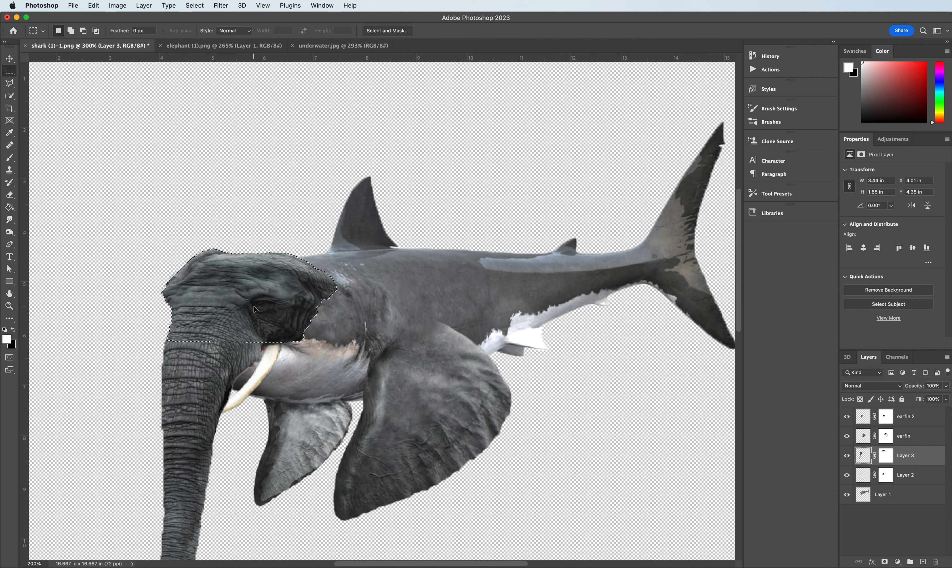
key(super+d)
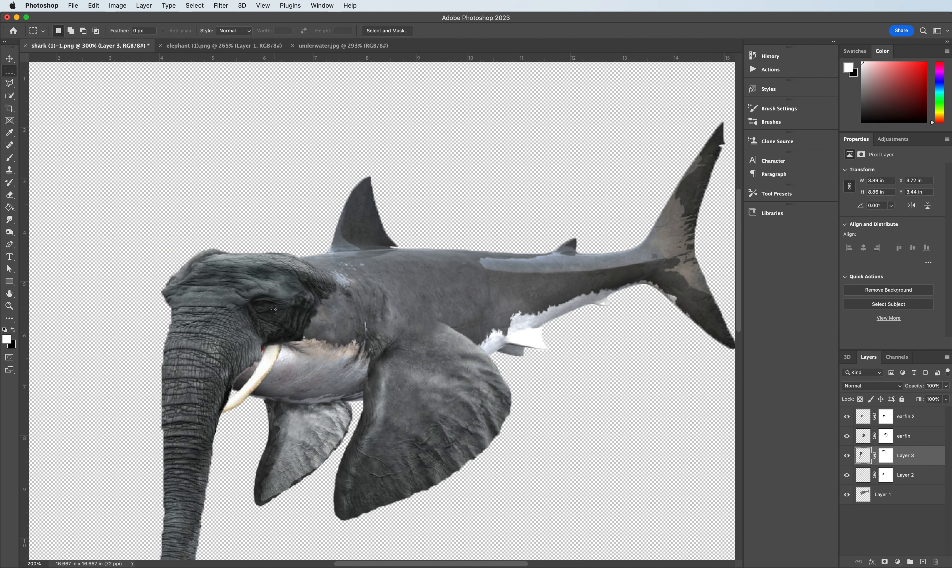
Step: Trim the outer edge of the elephant's forehead on Layer 3's mask with the Eraser at 30 px and 100% opacity
scroll(508, 268, down, 3)
click(886, 455)
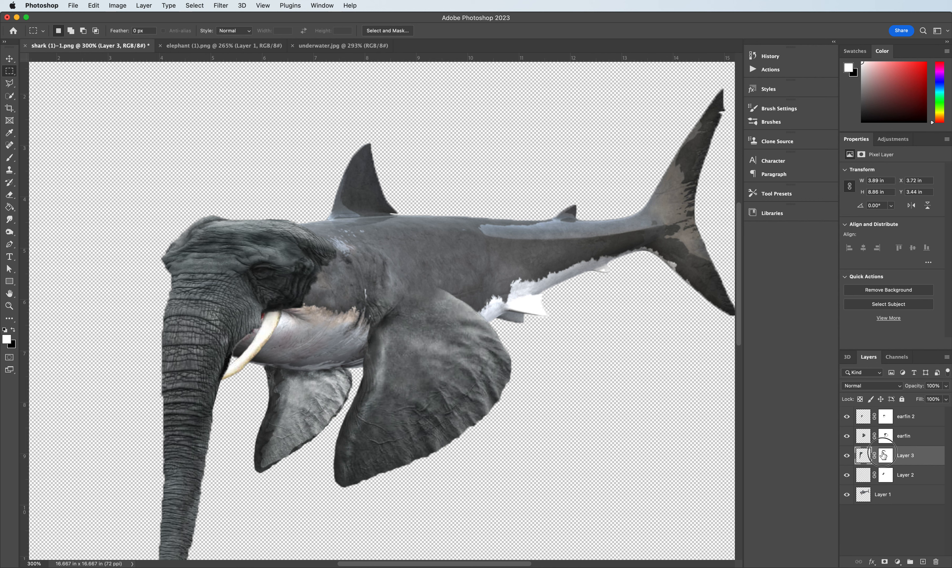
click(9, 195)
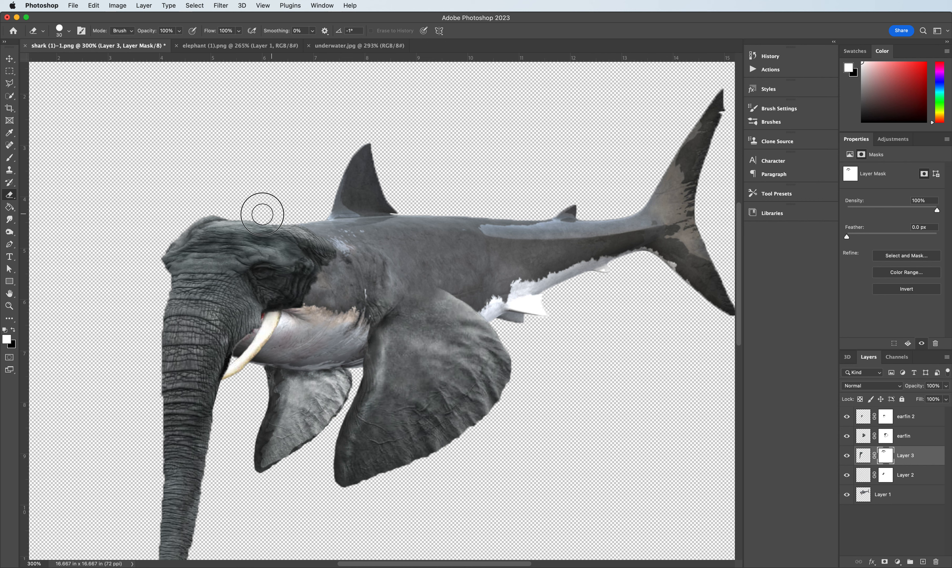
mouse_move(237, 212)
mouse_down()
mouse_move(206, 208)
mouse_move(168, 234)
mouse_move(154, 247)
mouse_move(153, 272)
mouse_move(166, 232)
mouse_up()
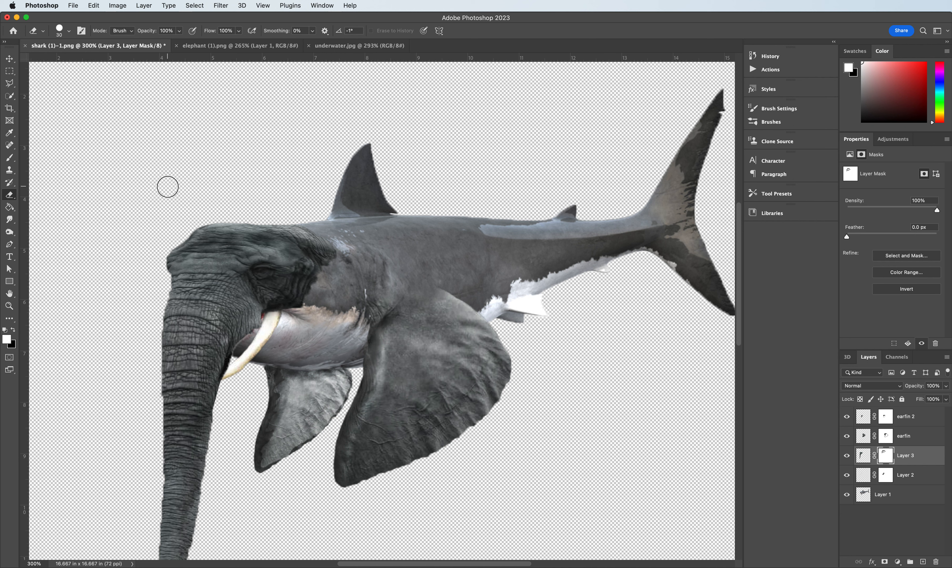
click(178, 233)
mouse_move(179, 233)
mouse_down()
mouse_move(170, 238)
mouse_move(217, 207)
mouse_up()
Step: Fade the elephant's head into the shark behind and below the eye on the mask with a 0% hardness, 50% opacity eraser
key(super+equal)
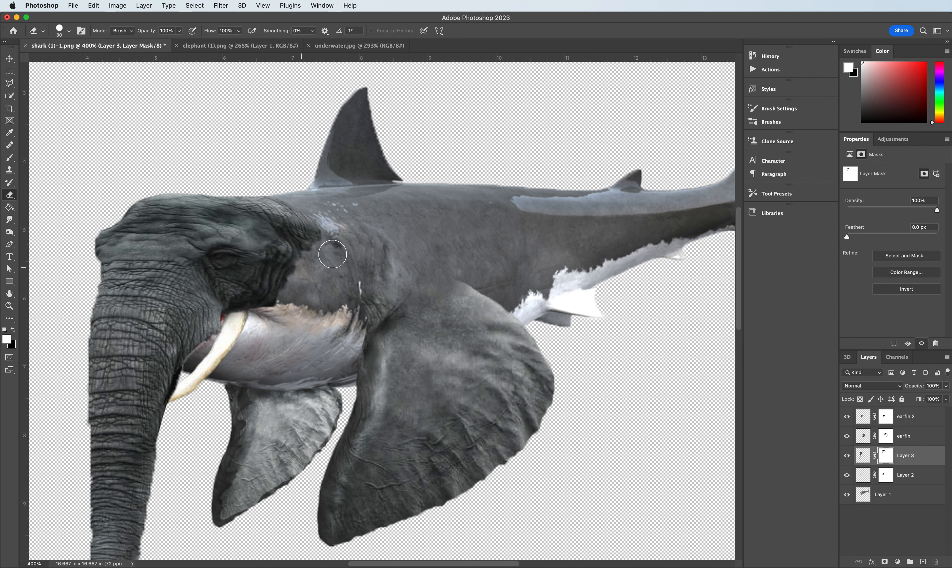
drag(305, 234, 328, 236)
click(68, 34)
drag(75, 81, 7, 83)
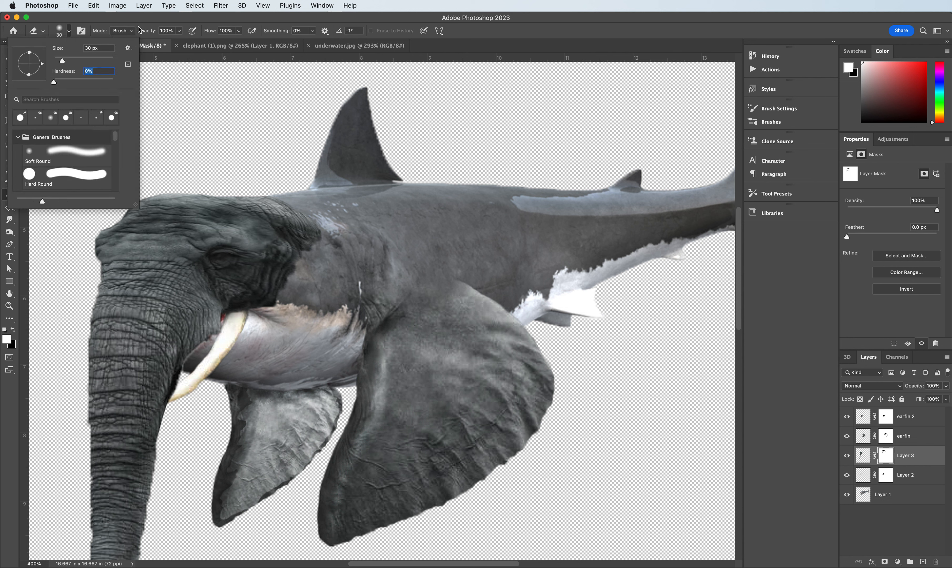
click(180, 31)
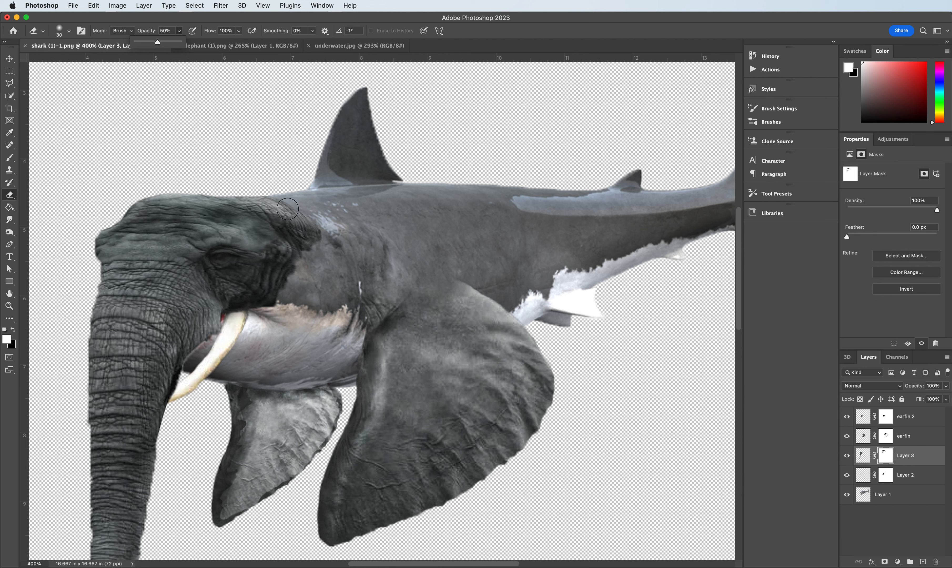
mouse_move(292, 211)
mouse_down()
mouse_move(312, 232)
mouse_move(296, 214)
mouse_move(305, 267)
mouse_move(292, 241)
mouse_move(293, 281)
mouse_move(281, 266)
mouse_move(281, 291)
mouse_move(290, 277)
mouse_move(282, 295)
mouse_move(303, 301)
mouse_move(279, 289)
mouse_move(284, 312)
mouse_move(263, 302)
mouse_move(282, 315)
mouse_move(242, 293)
mouse_move(282, 282)
mouse_up()
mouse_move(281, 247)
mouse_down()
mouse_move(287, 227)
mouse_move(269, 223)
mouse_move(278, 214)
mouse_move(261, 216)
mouse_move(317, 214)
mouse_move(255, 226)
mouse_move(237, 218)
mouse_move(302, 218)
mouse_move(235, 212)
mouse_move(281, 215)
mouse_move(269, 232)
mouse_move(243, 215)
mouse_move(302, 220)
mouse_move(251, 234)
mouse_move(291, 246)
mouse_move(246, 234)
mouse_move(287, 250)
mouse_move(262, 275)
mouse_move(286, 275)
mouse_move(248, 292)
mouse_up()
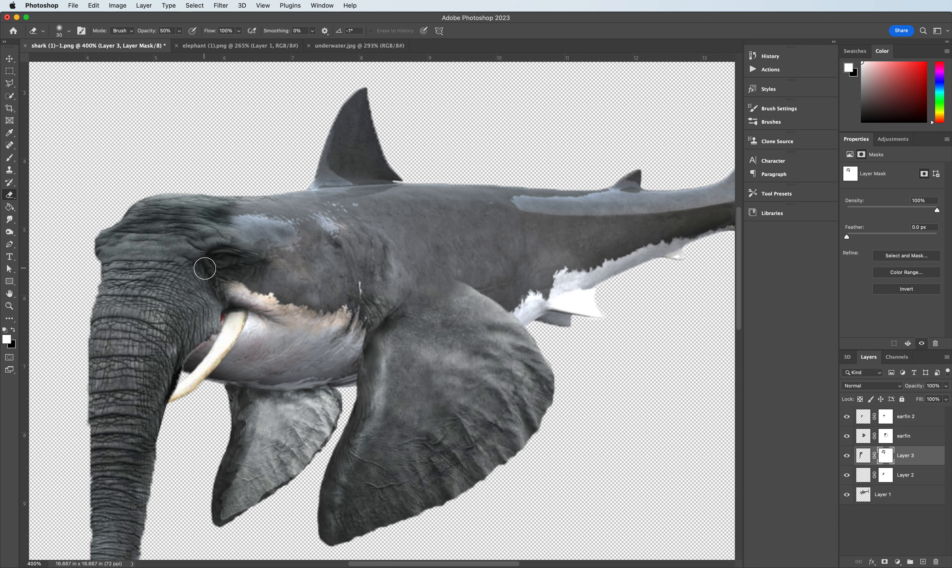
click(224, 287)
click(220, 291)
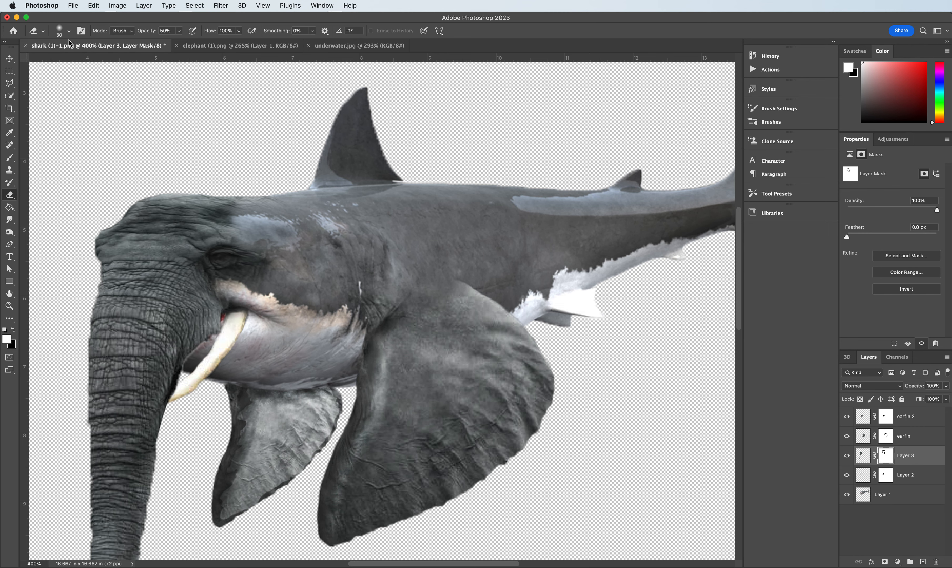
Step: Reveal the shark's mouth and teeth beside the trunk on the mask using a 30 px eraser at 100% hardness and 100% opacity
click(69, 32)
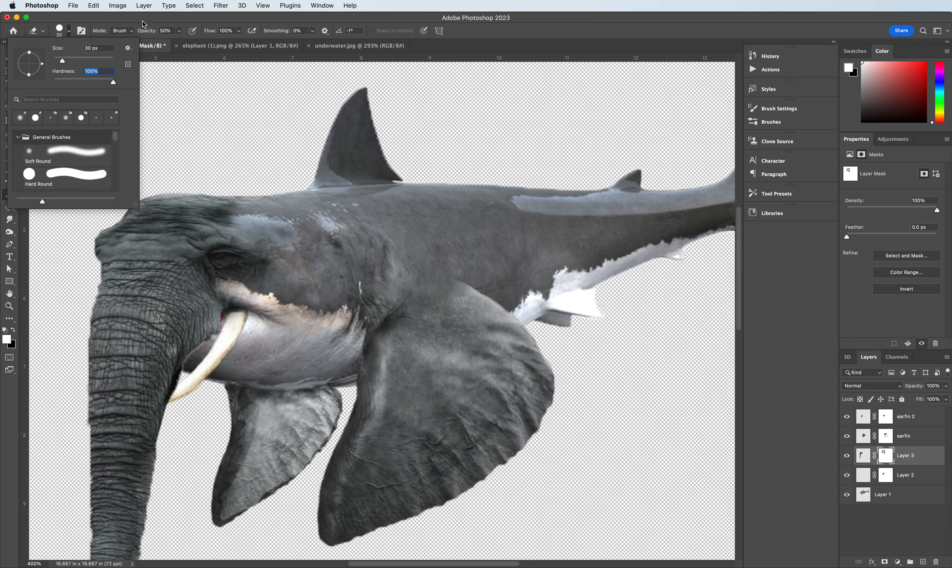
drag(142, 20, 149, 21)
click(183, 33)
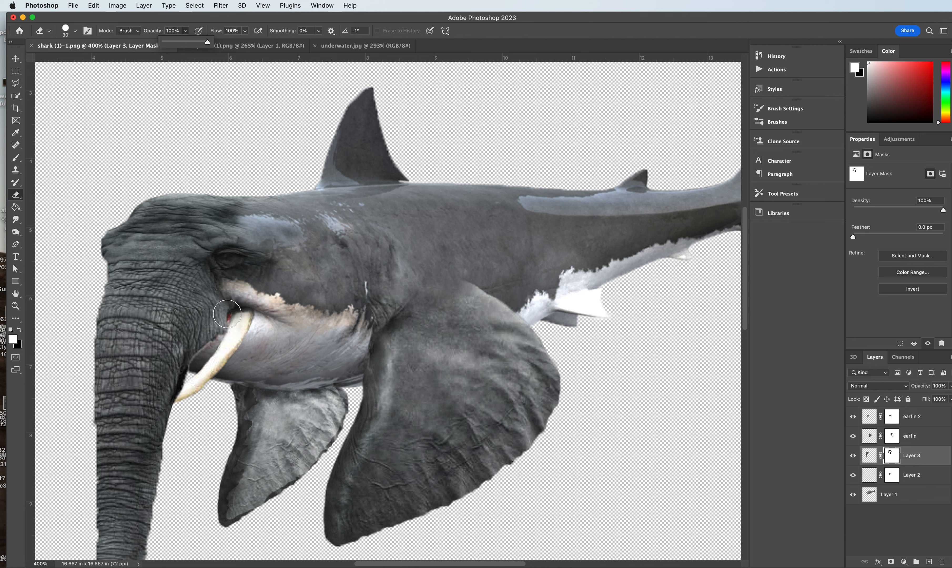
key(0)
mouse_move(226, 313)
mouse_down()
mouse_move(200, 369)
mouse_move(211, 324)
mouse_move(183, 379)
mouse_move(169, 463)
mouse_up()
scroll(138, 427, down, 2)
scroll(132, 426, up, 5)
mouse_move(230, 336)
mouse_down()
mouse_move(238, 358)
mouse_move(248, 358)
mouse_up()
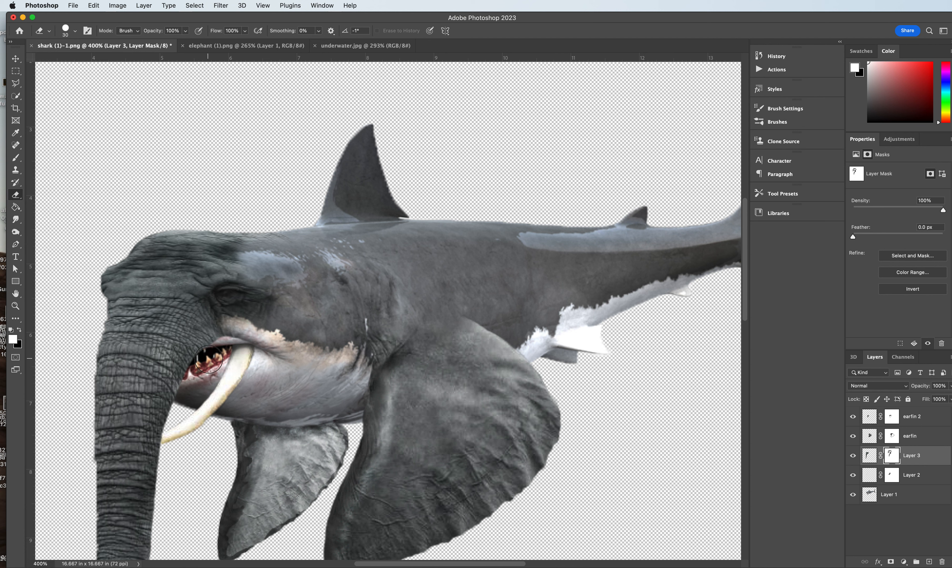
mouse_move(219, 355)
mouse_down()
mouse_move(194, 377)
mouse_move(180, 430)
mouse_up()
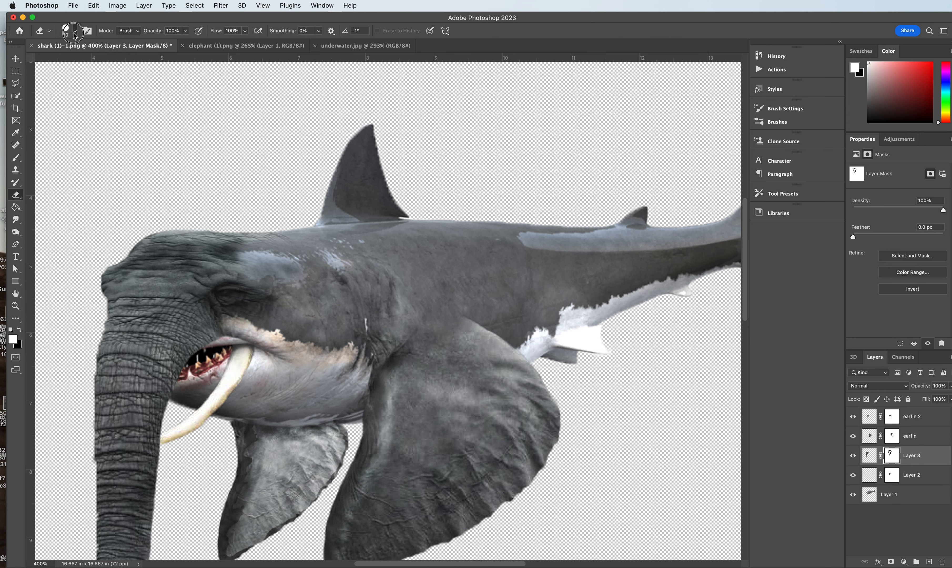
Step: Blend the elephant skin into the shark's upper lip with a 0% hardness, 50% opacity eraser, reducing it to 15 px beside the trunk
click(65, 32)
drag(68, 82, 34, 77)
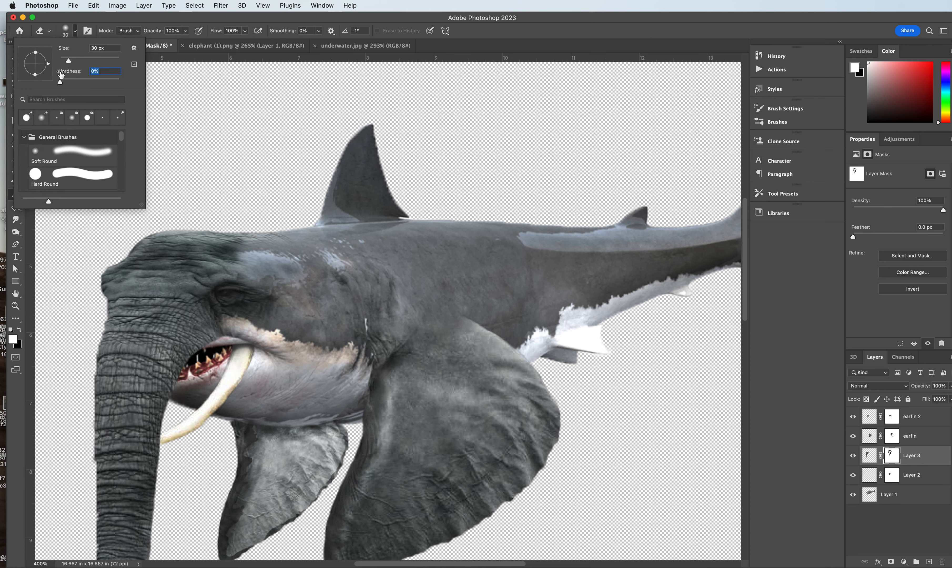
click(154, 16)
click(185, 31)
drag(183, 42, 163, 42)
mouse_move(229, 335)
mouse_down()
mouse_move(260, 322)
mouse_move(235, 333)
mouse_move(252, 332)
mouse_move(215, 334)
mouse_move(272, 317)
mouse_up()
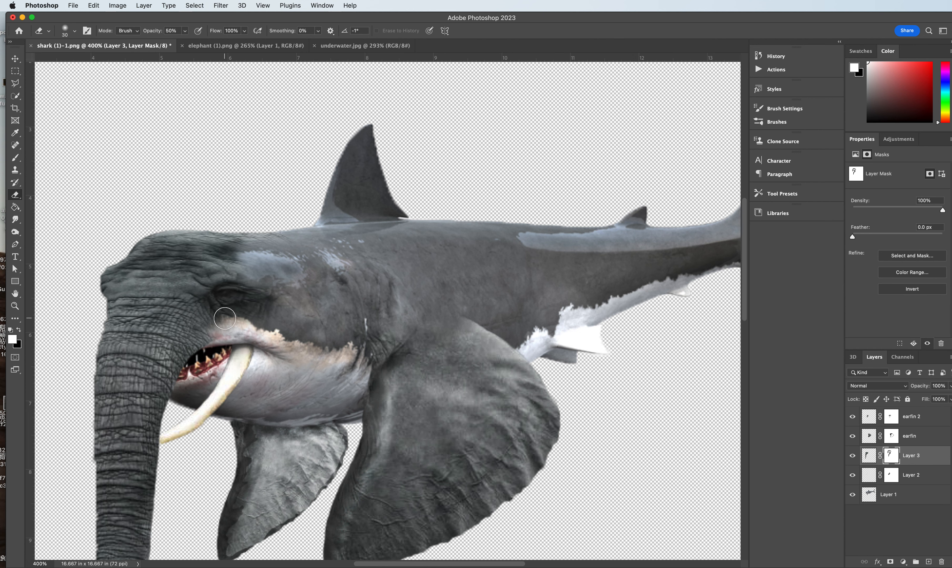
scroll(215, 258, down, 3)
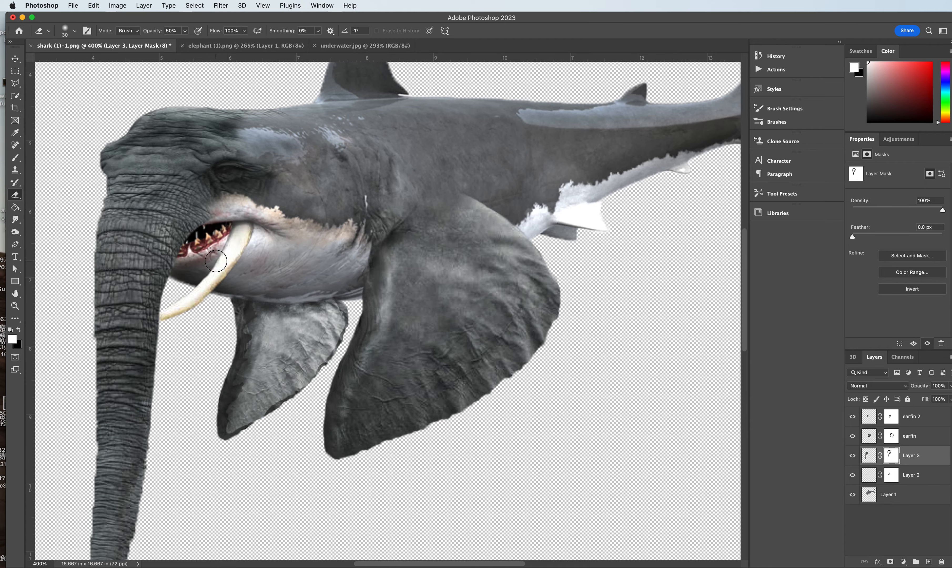
scroll(216, 261, up, 2)
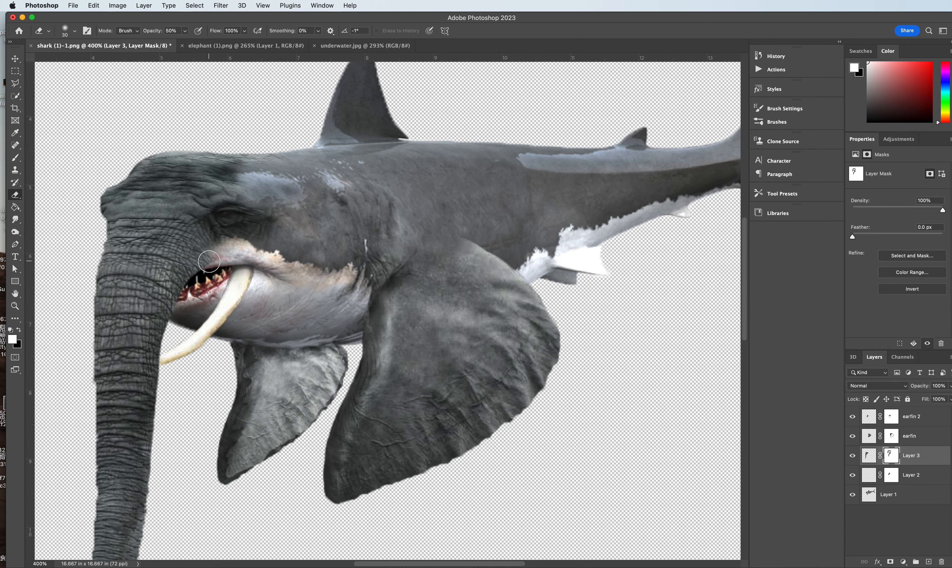
key(bracketleft)
key(bracketleft)
mouse_move(219, 245)
mouse_down()
mouse_move(195, 257)
mouse_move(209, 264)
mouse_move(215, 232)
mouse_move(189, 251)
mouse_up()
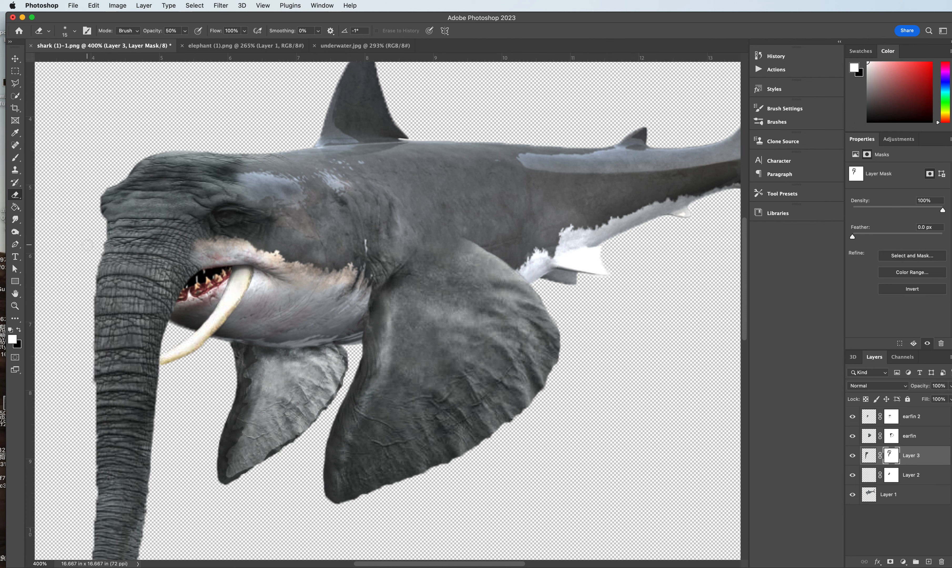
Step: Lighten the trunk's rear edge on Layer 3's image with the Dodge tool at 25 px, Midtones range and 50% exposure
click(15, 233)
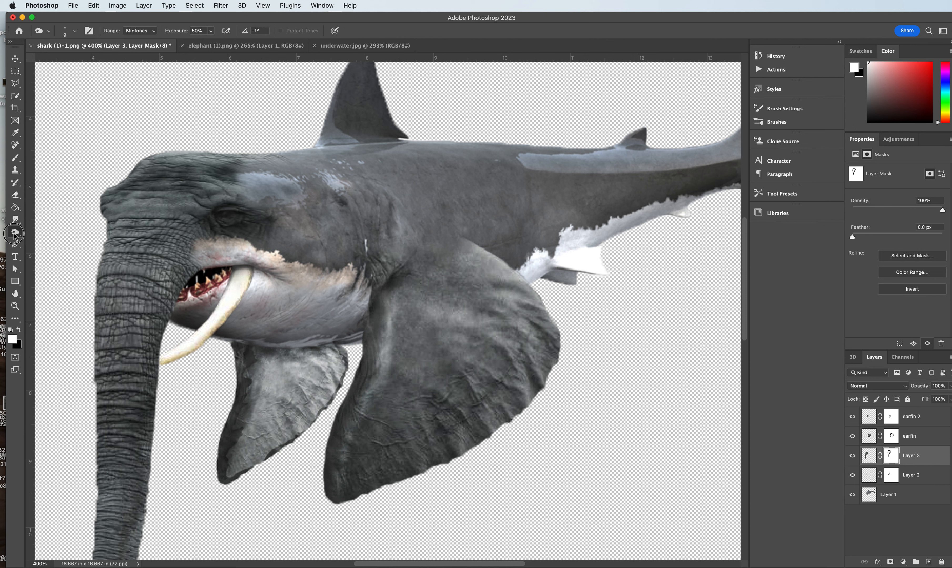
click(15, 235)
click(54, 230)
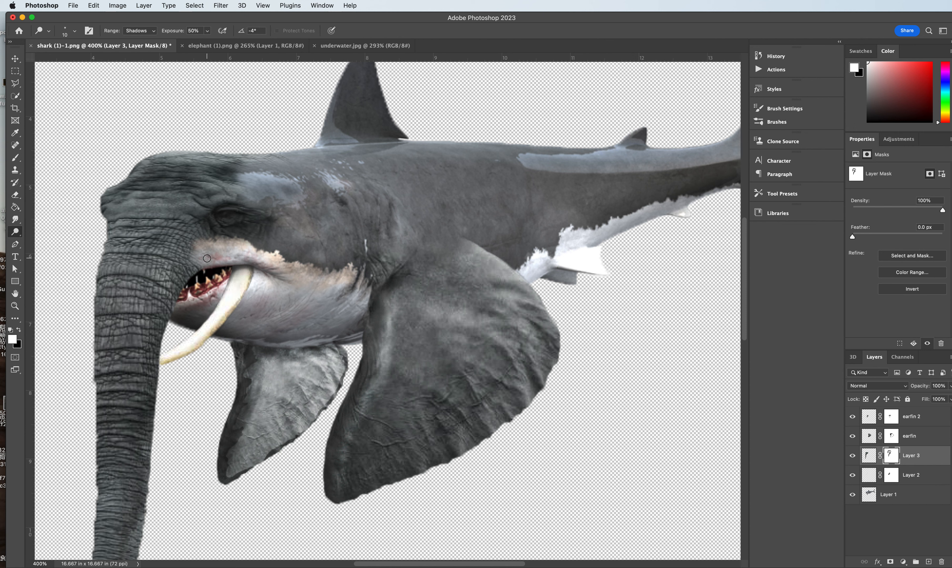
key(bracketright)
click(869, 455)
click(139, 30)
click(137, 39)
key(bracketright)
mouse_move(193, 257)
mouse_down()
mouse_move(154, 393)
mouse_move(153, 461)
mouse_up()
drag(154, 401, 152, 464)
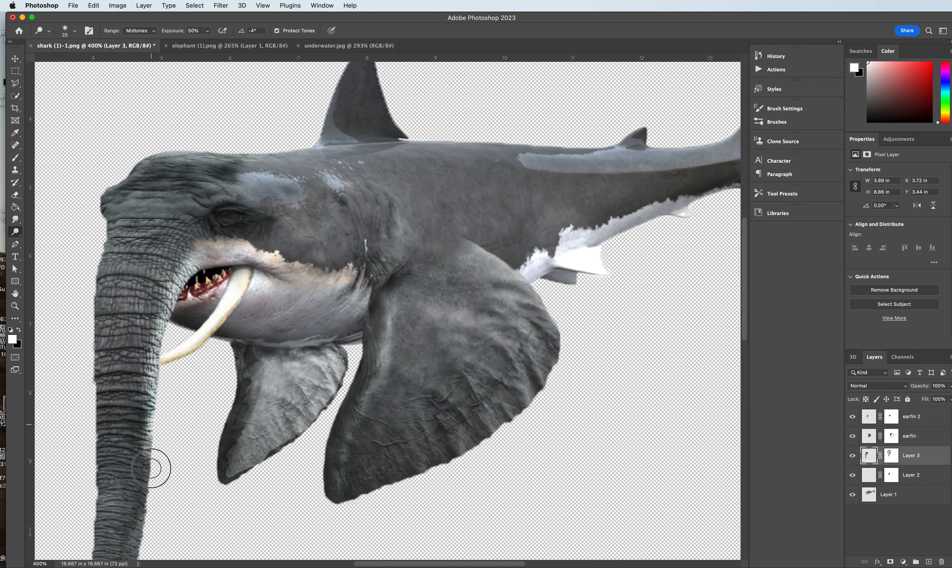
mouse_move(153, 424)
mouse_down()
mouse_move(147, 519)
mouse_move(148, 487)
mouse_up()
Step: Dodge the upper trunk where it meets the shark's lip to even out its tone
scroll(148, 487, down, 5)
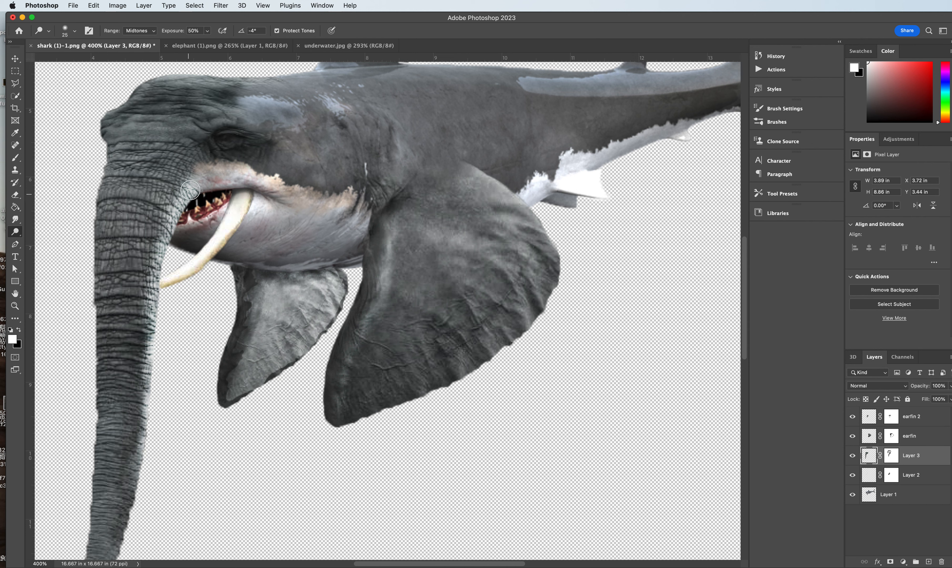
drag(194, 173, 194, 173)
click(212, 168)
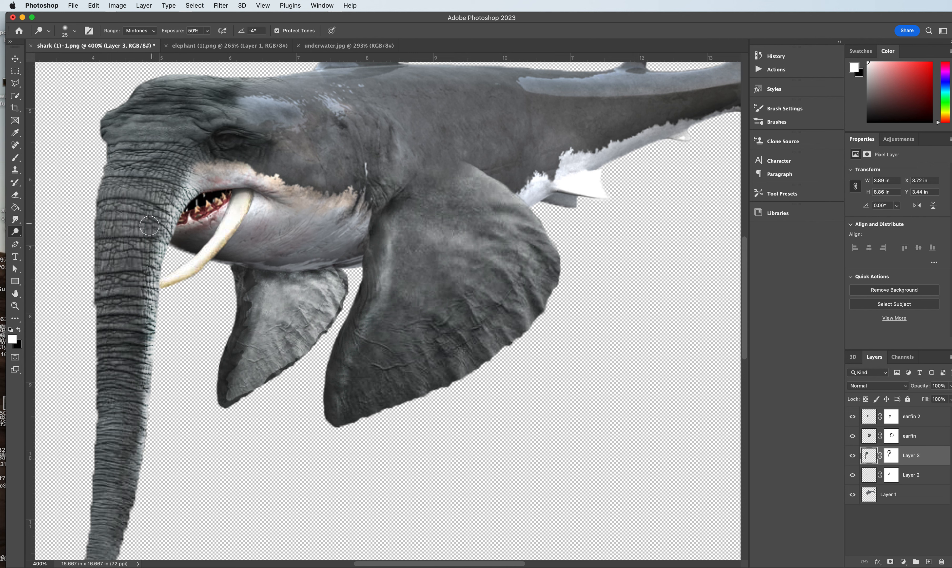
scroll(227, 196, up, 5)
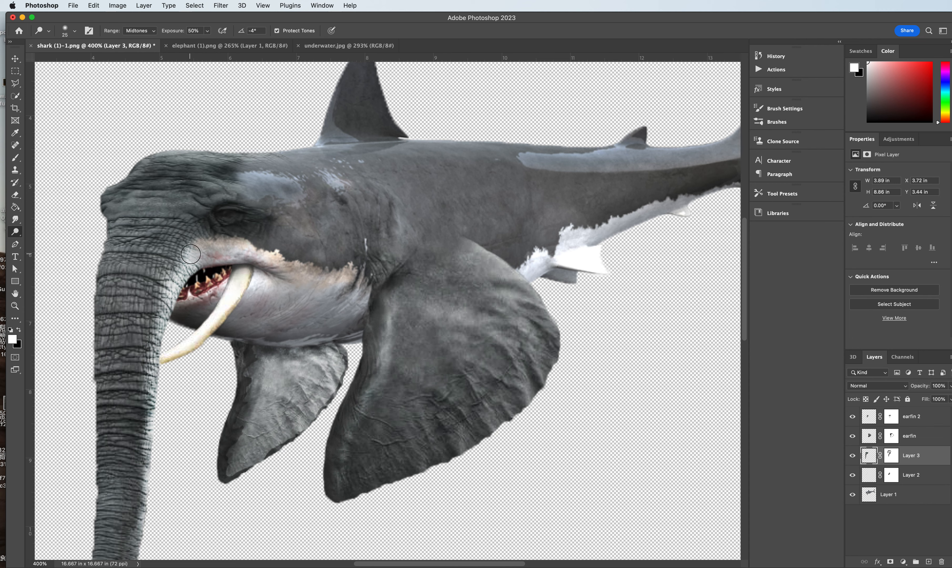
scroll(186, 267, up, 10)
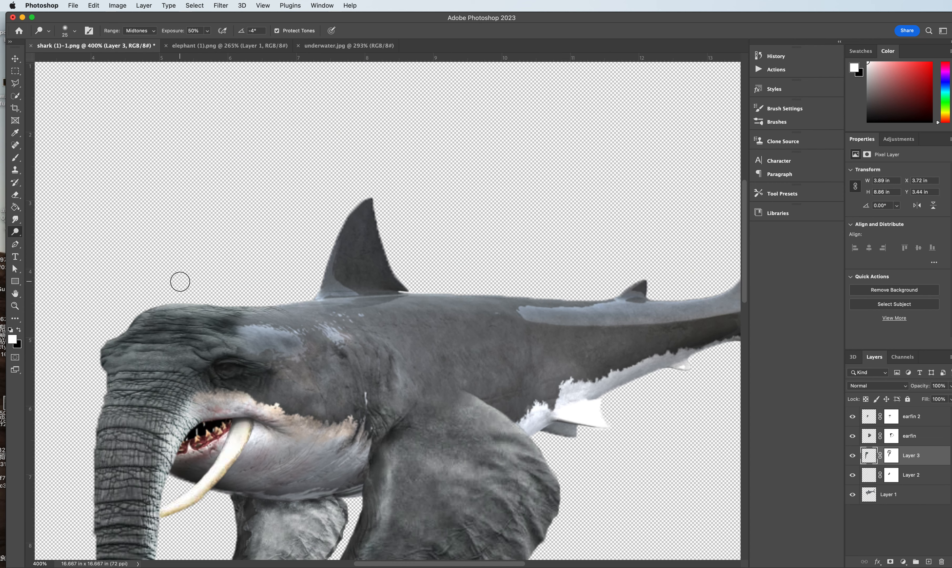
scroll(180, 281, down, 15)
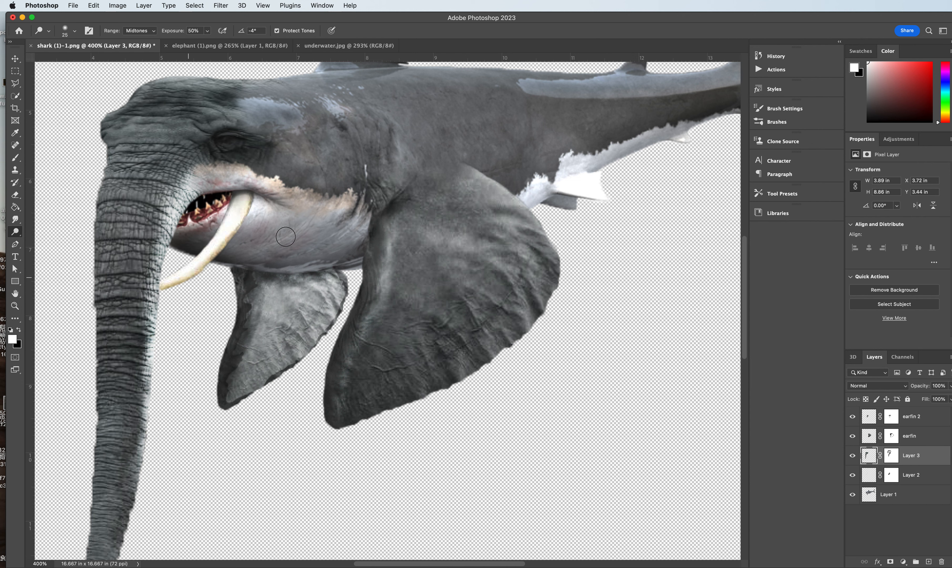
Step: Move the tusk's layer, Layer 2, above the earfin 2 layer to the top of the layer stack
drag(909, 479, 909, 452)
drag(904, 461, 897, 410)
Step: Select all the creature's layers with the Move tool and bring them into the underwater.jpg document
key(super+minus)
key(super+minus)
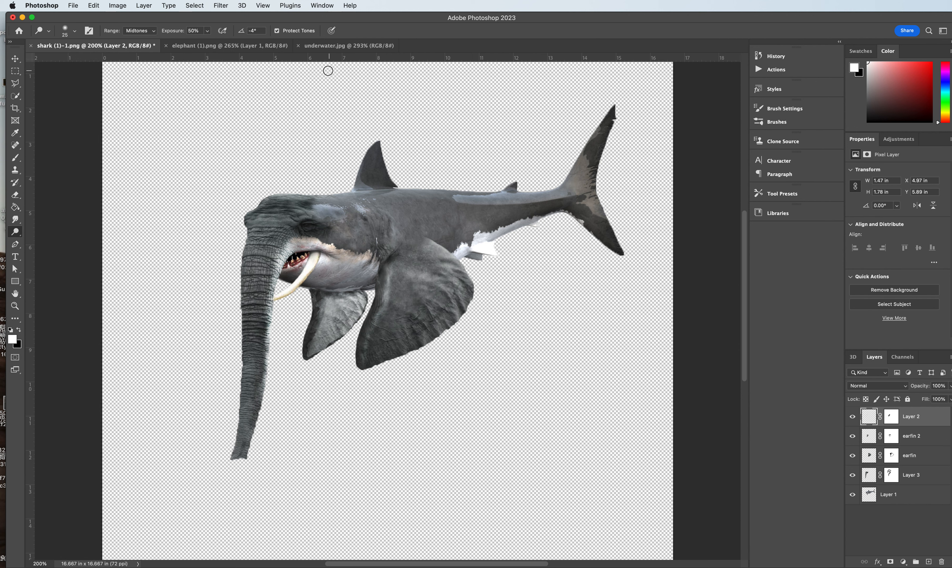
click(15, 59)
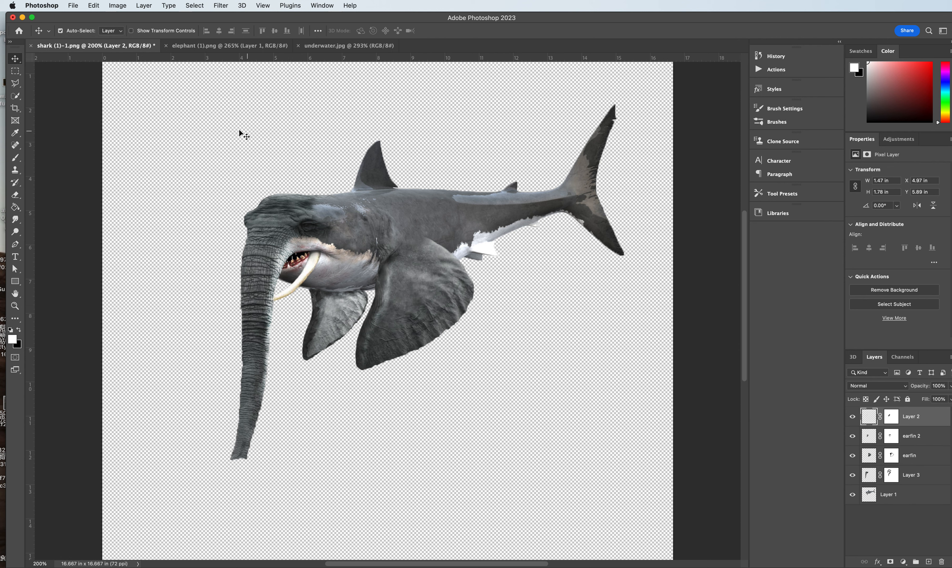
drag(177, 102, 645, 493)
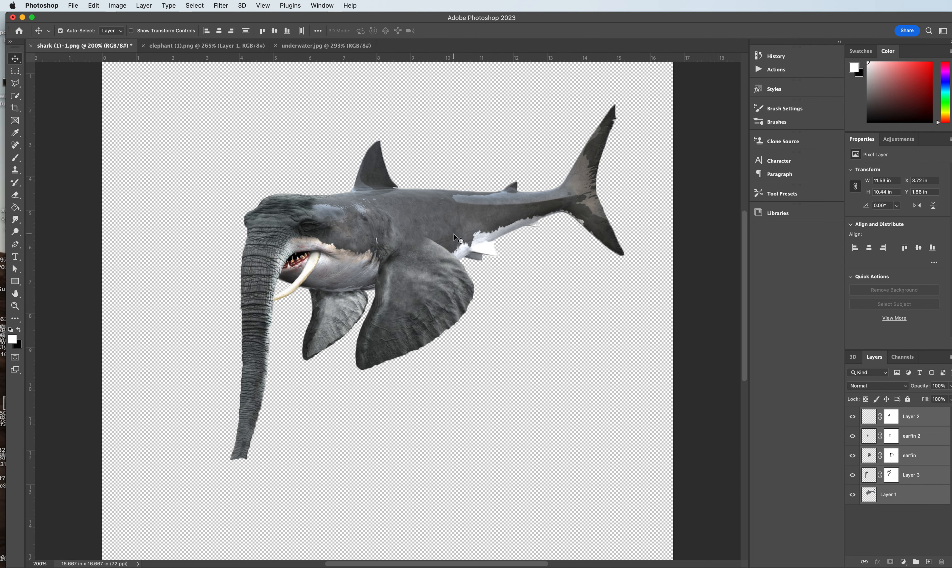
drag(371, 215, 327, 288)
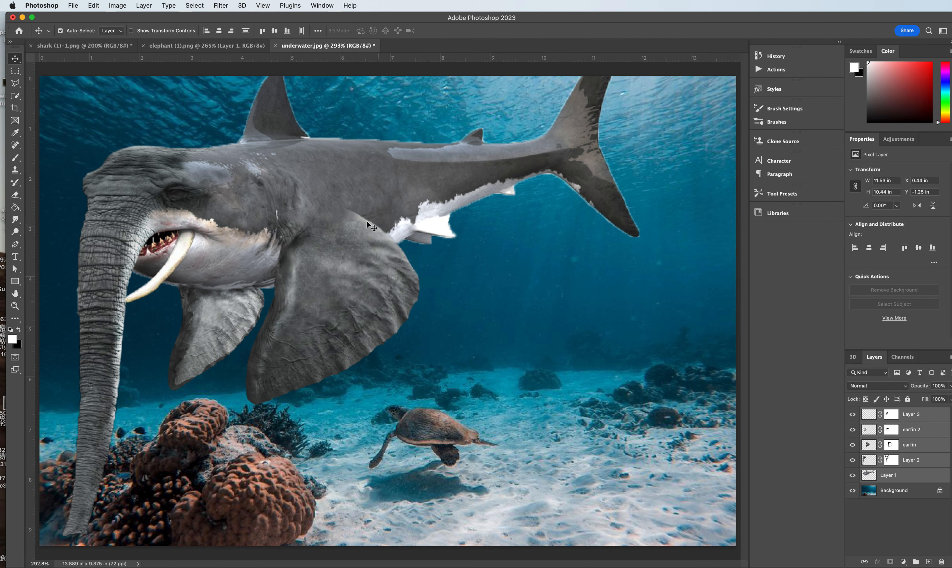
Step: Scale the creature to about 71.1%, position it above the turtle in the right half of the underwater scene, and apply the transform
drag(363, 218, 419, 229)
key(super+minus)
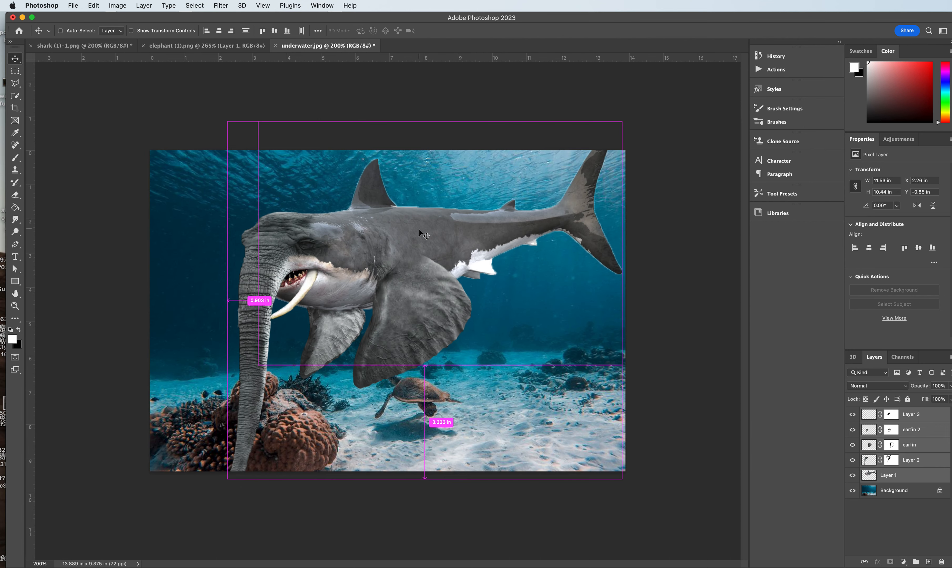
key(super+t)
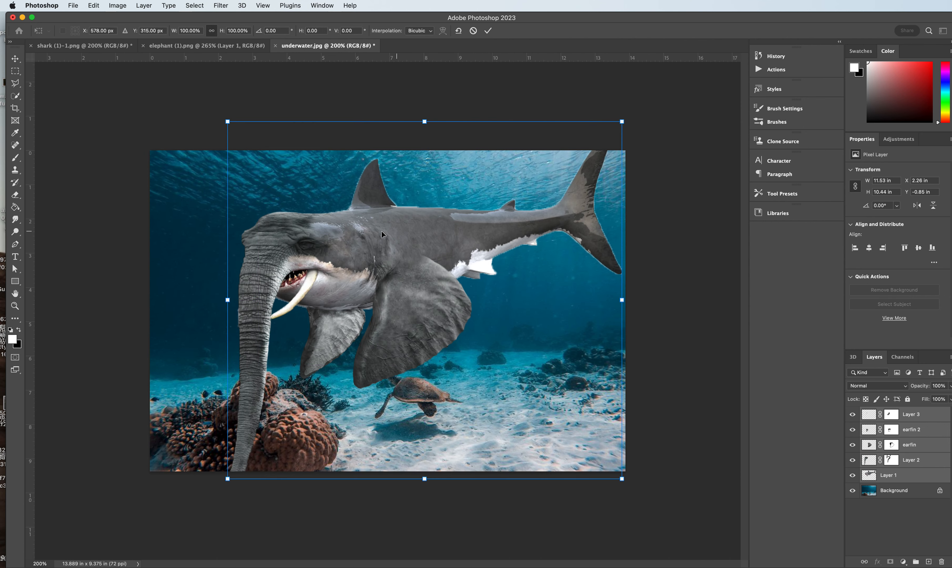
drag(229, 123, 381, 260)
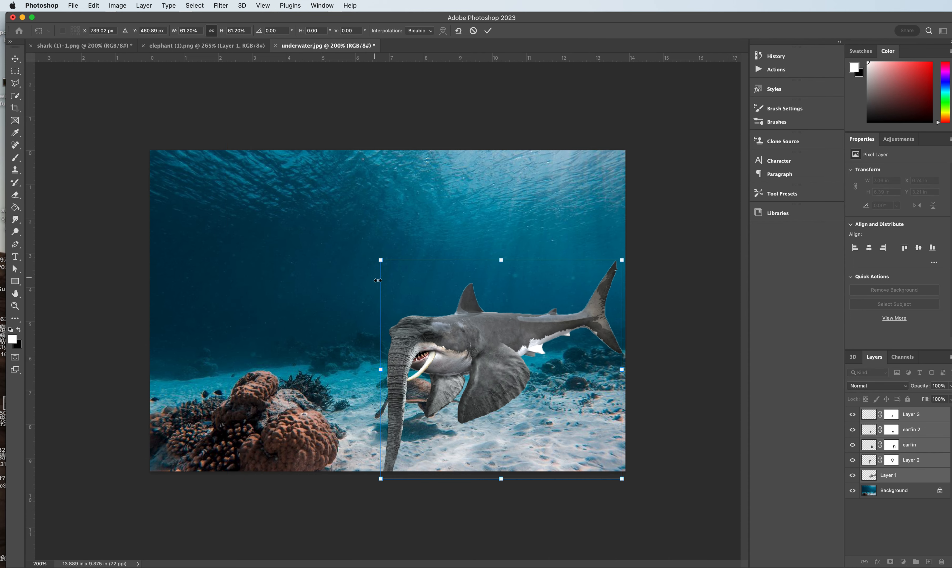
drag(465, 331, 454, 290)
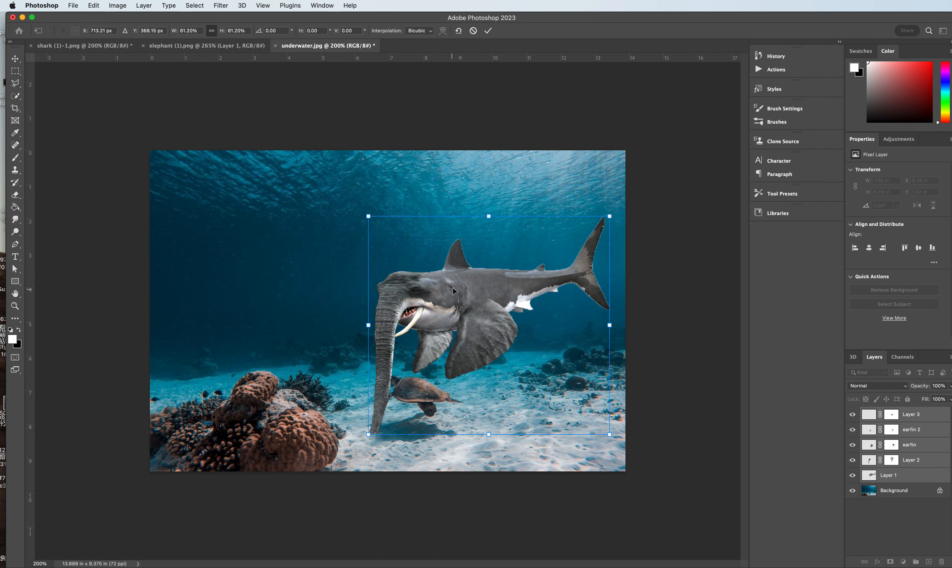
drag(368, 216, 329, 180)
drag(433, 279, 440, 272)
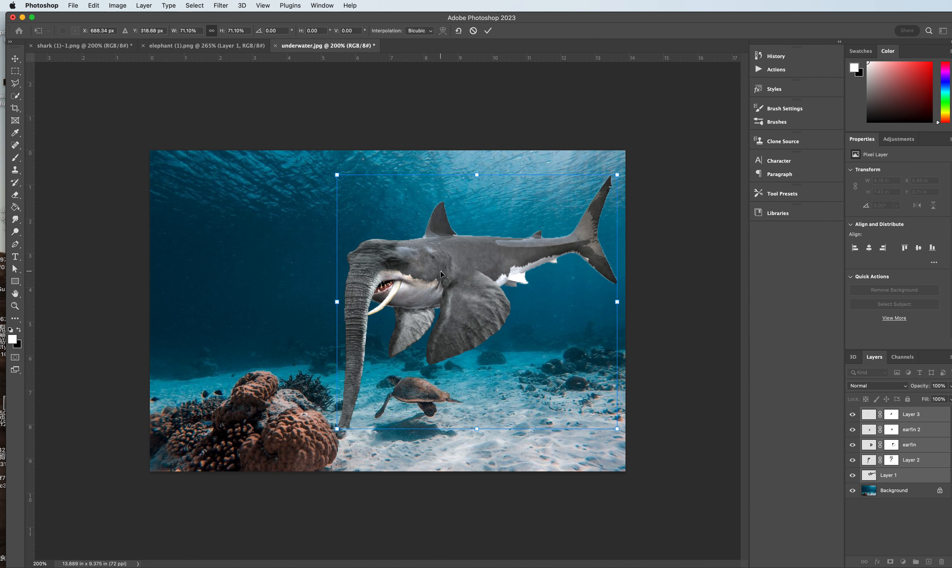
key(Return)
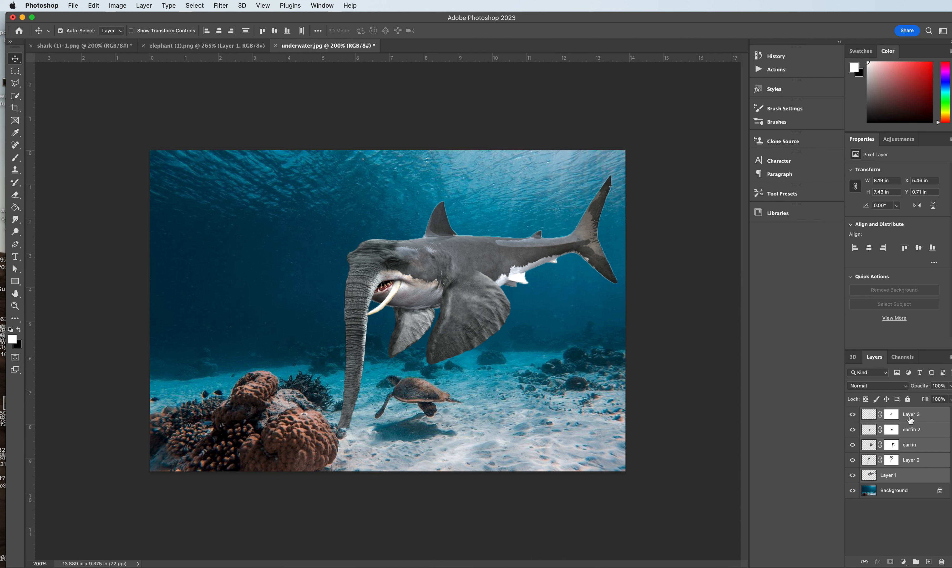
Step: Add a new layer directly above the Background and name it "eleshark shadow"
click(878, 411)
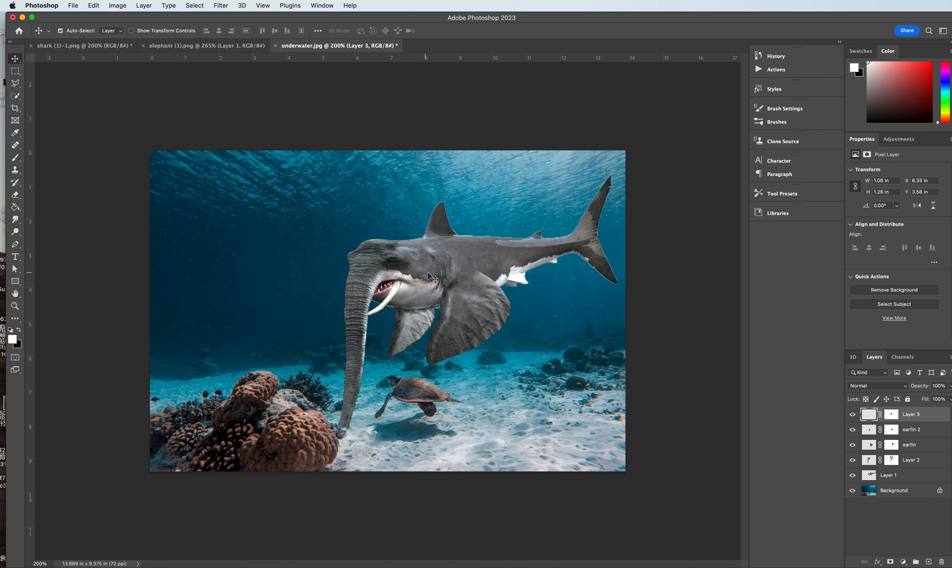
click(909, 497)
click(929, 562)
double_click(889, 491)
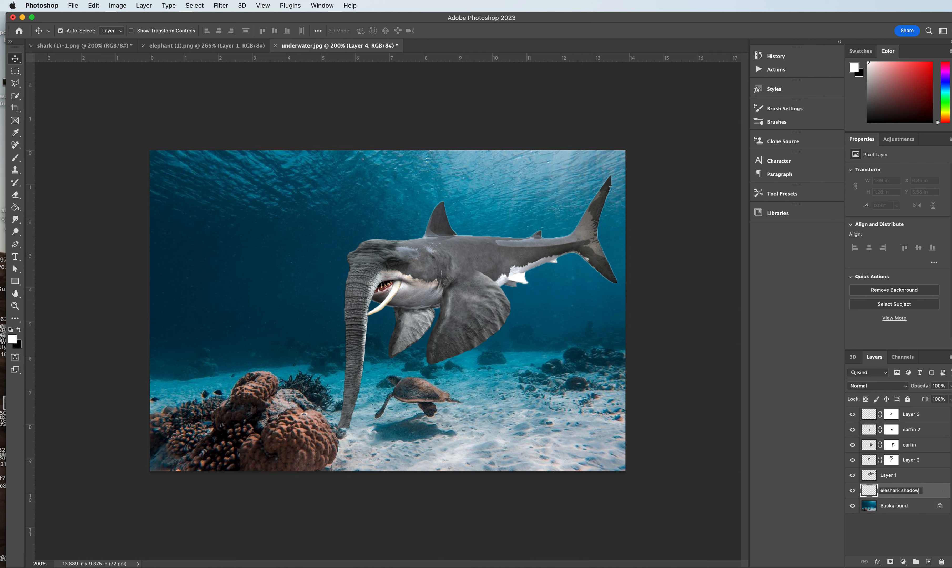
key(Return)
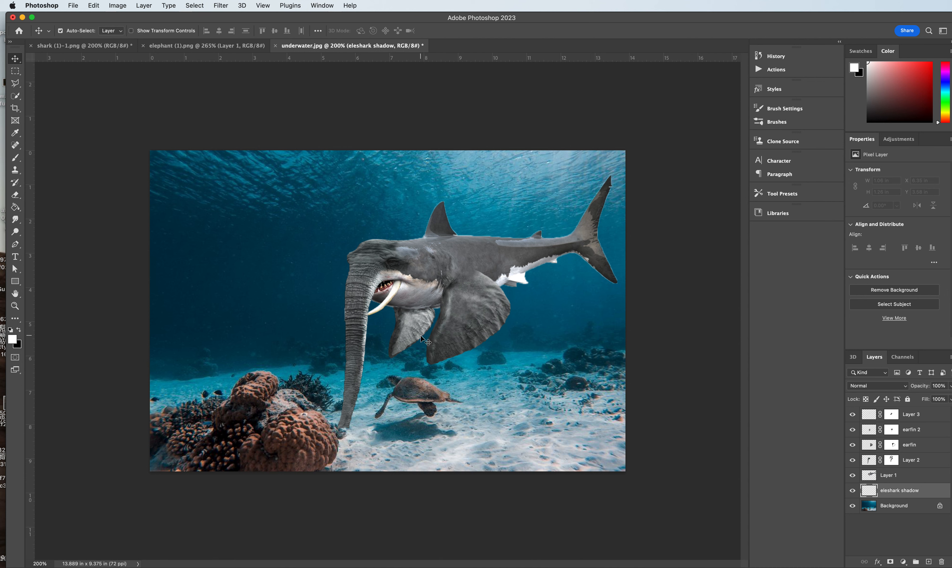
Step: Outline a freehand Lasso selection of the creature's shadow, about 7.1 in wide and 1.5 in high, on the sand beneath it
click(15, 82)
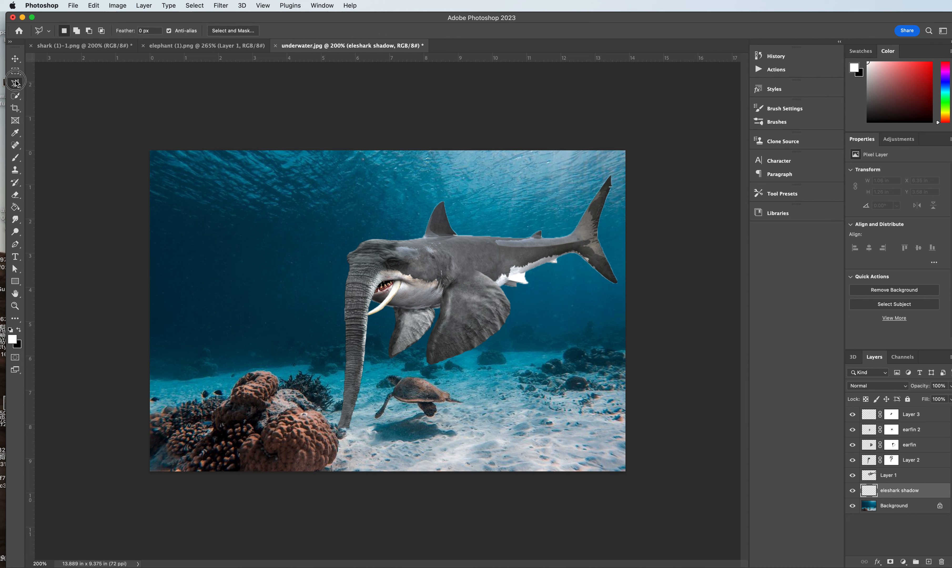
click(48, 81)
mouse_move(602, 423)
mouse_down()
mouse_move(410, 446)
mouse_move(375, 462)
mouse_move(402, 464)
mouse_move(382, 475)
mouse_move(402, 480)
mouse_move(516, 474)
mouse_move(619, 425)
mouse_move(593, 426)
mouse_up()
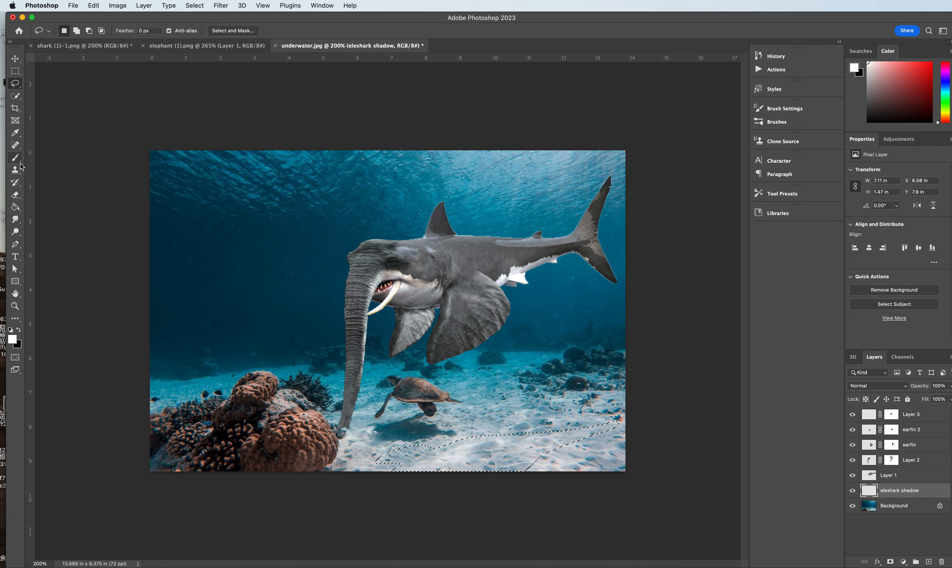
Step: Sample the dark blue water between the trunk and front fin, fill the shadow selection with it, and deselect
click(15, 133)
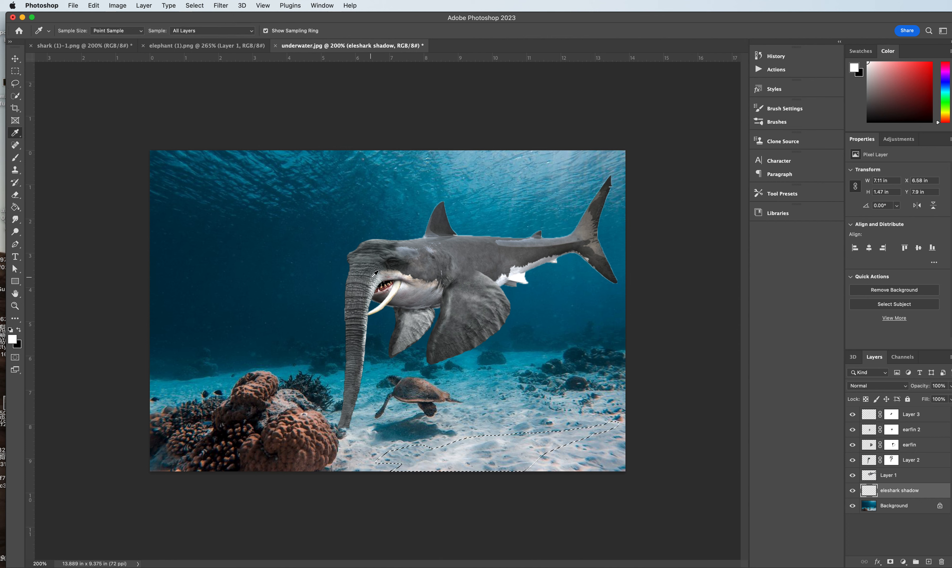
click(383, 343)
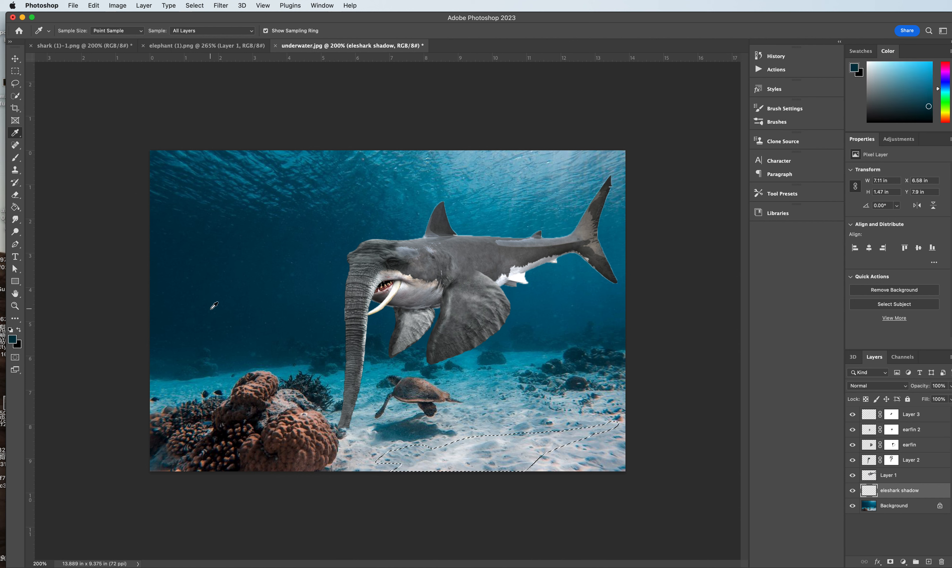
click(15, 207)
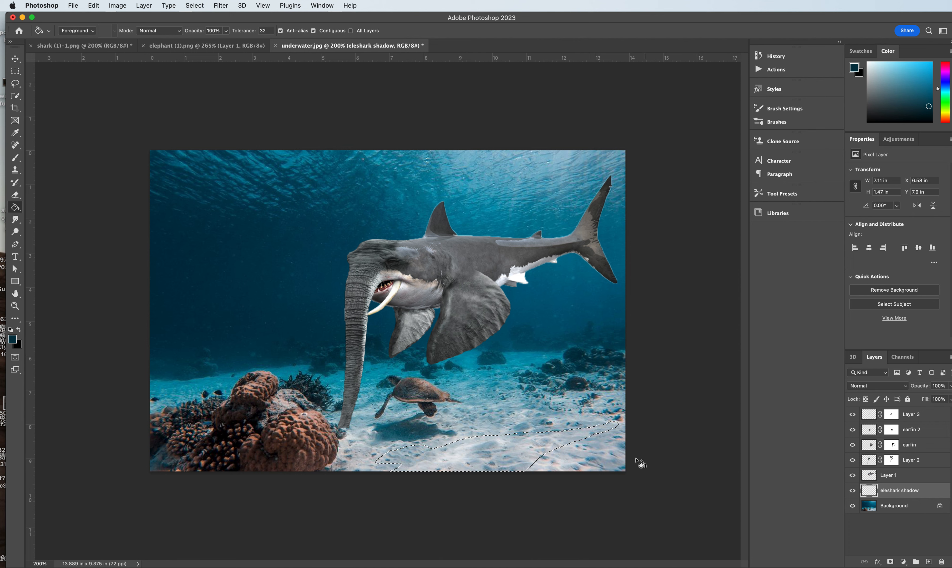
click(473, 456)
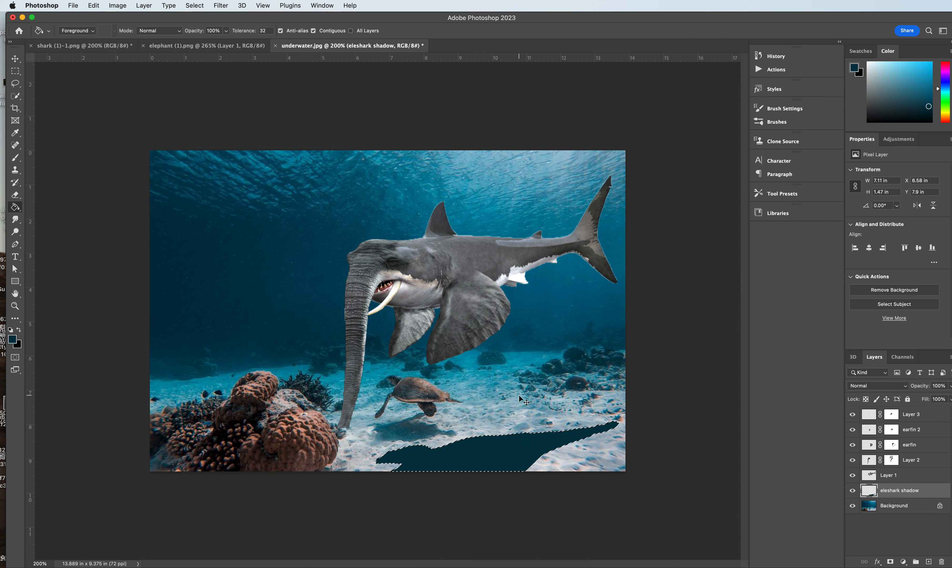
key(super+d)
Step: Soften the shadow shape with a Gaussian Blur of 6.2 pixels radius
click(219, 6)
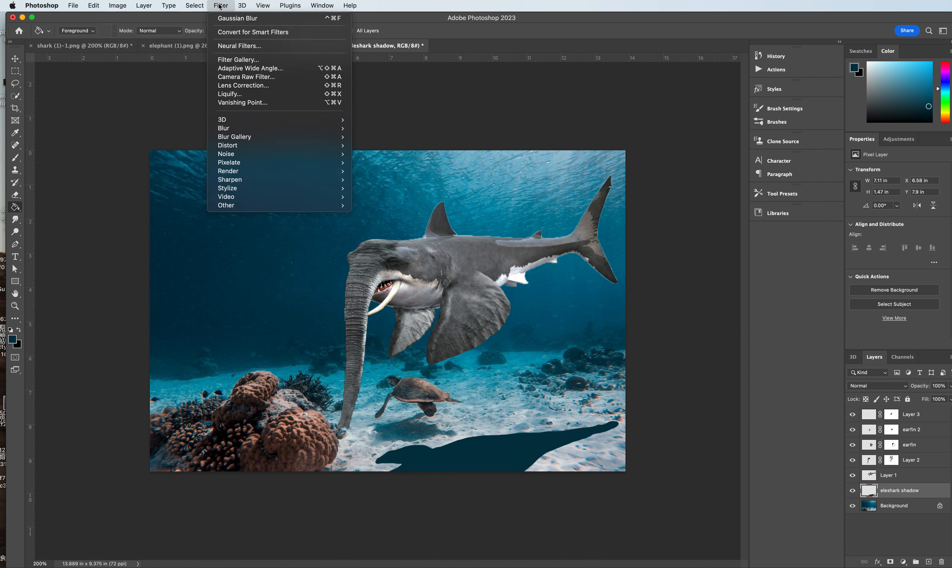
mouse_move(228, 128)
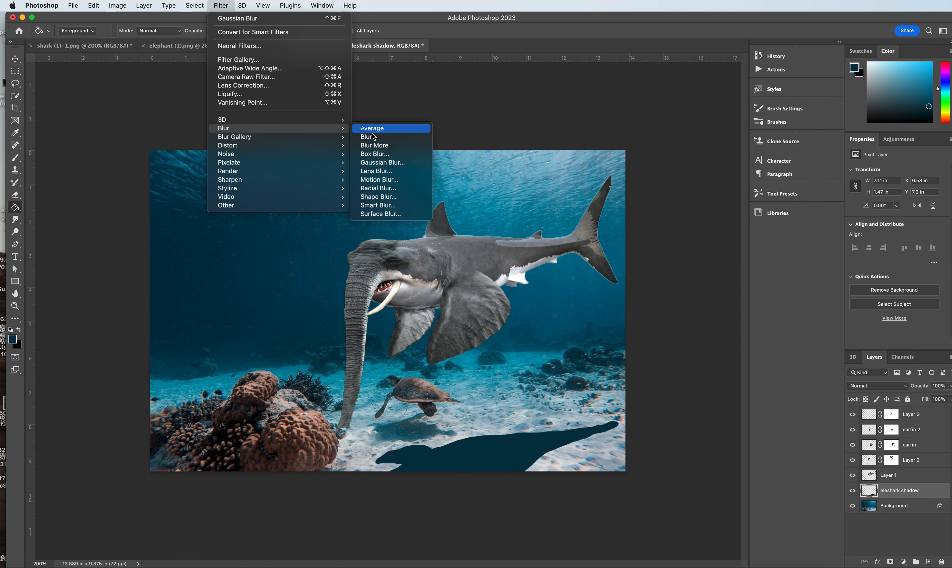
click(383, 162)
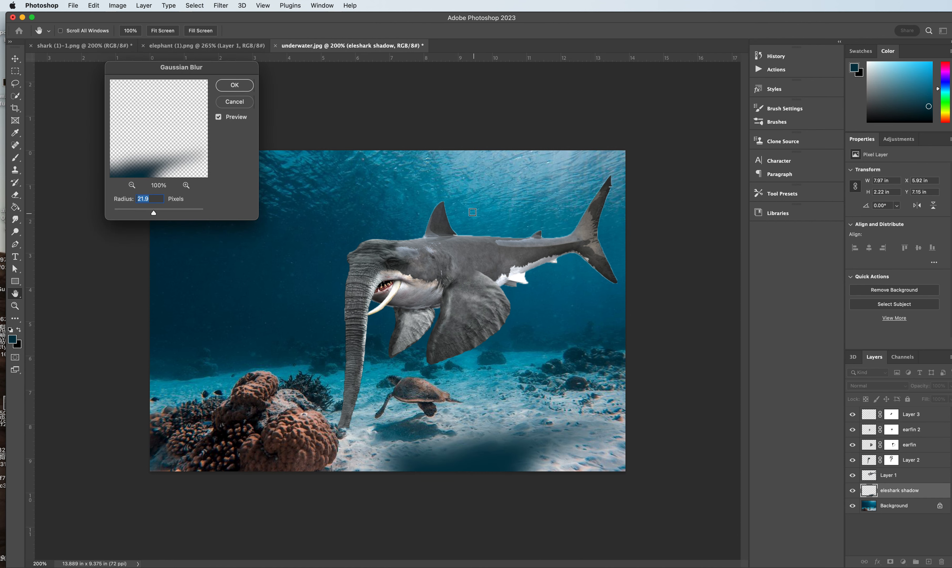
mouse_move(153, 213)
mouse_down()
mouse_move(127, 213)
mouse_move(142, 214)
mouse_up()
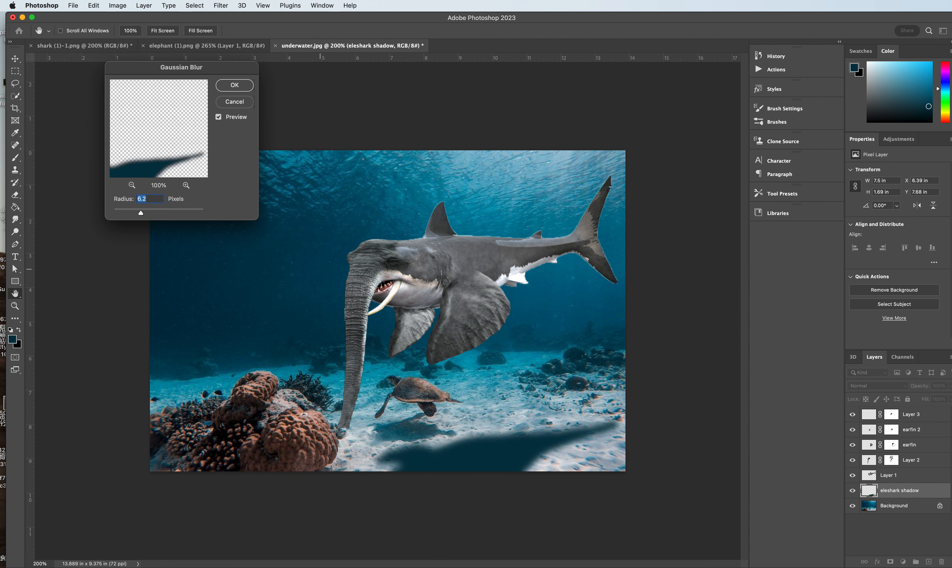
click(233, 86)
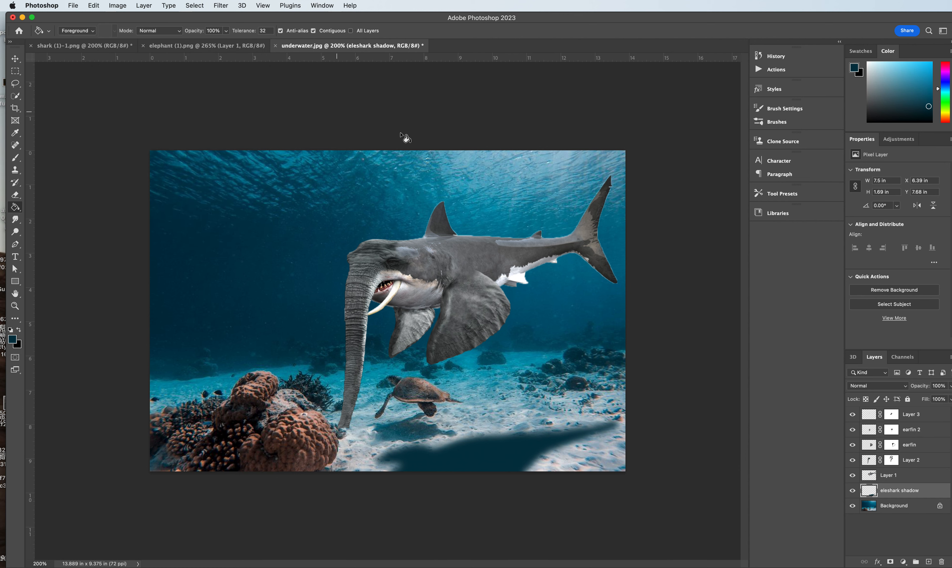
Step: Set the eleshark shadow layer's blend mode to Multiply and lower its opacity
click(864, 386)
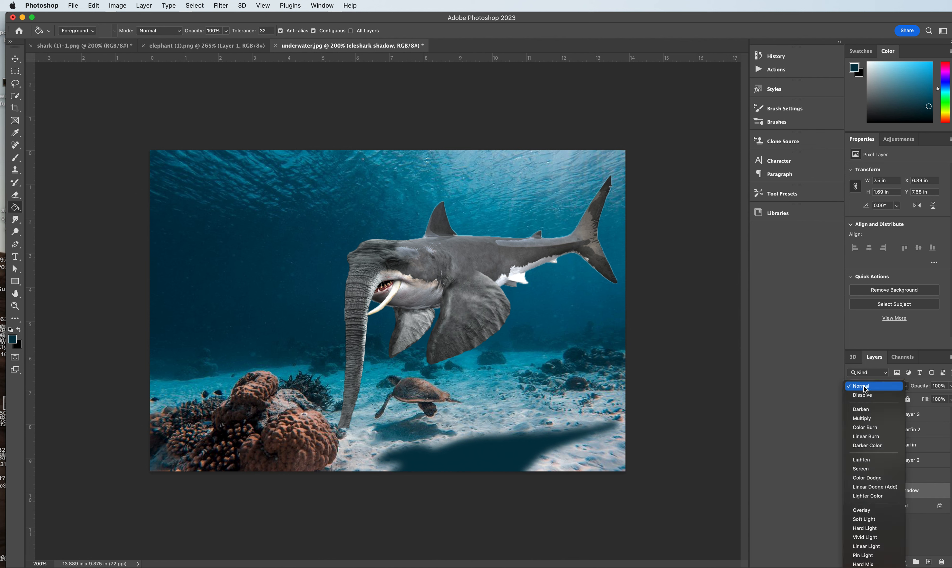
click(862, 418)
click(950, 386)
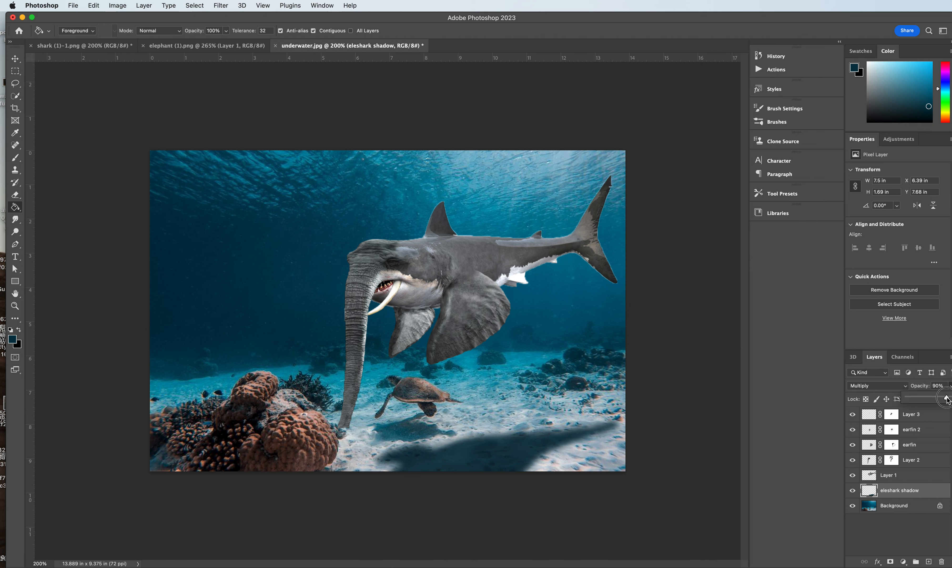